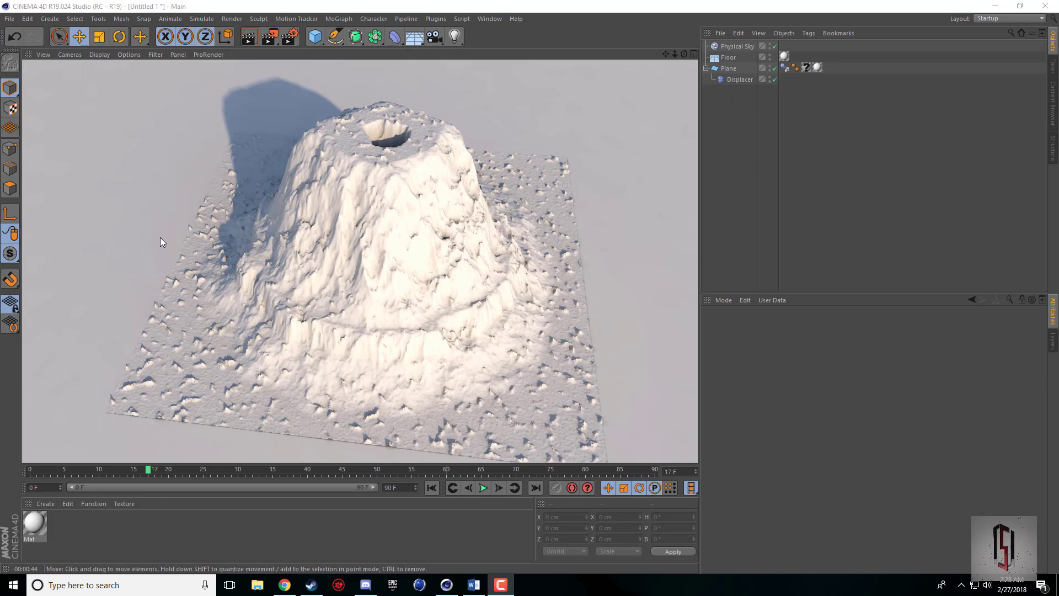
Step: Clear the selection in the finished mountain scene and create a new empty project
{"action": "left_click", "coordinate": [730, 79]}
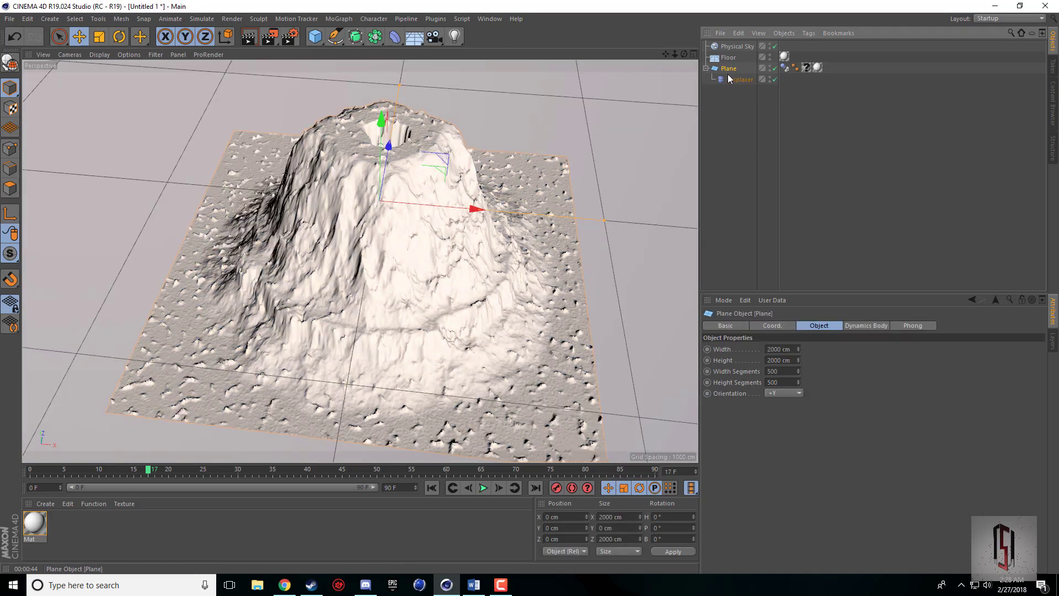
{"action": "left_click", "coordinate": [733, 112]}
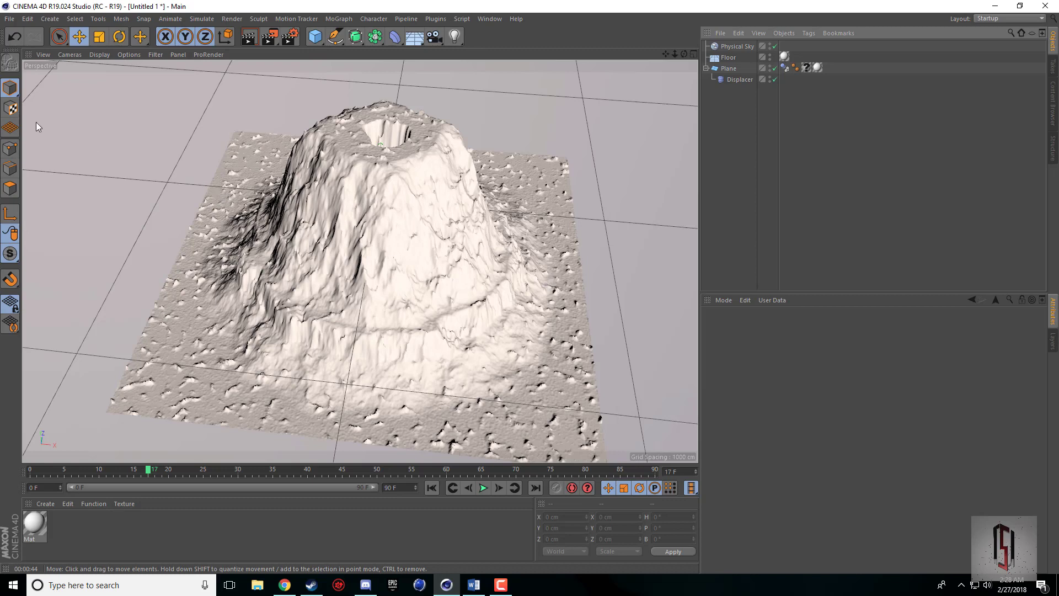
{"action": "left_click", "coordinate": [10, 19]}
{"action": "left_click", "coordinate": [21, 35]}
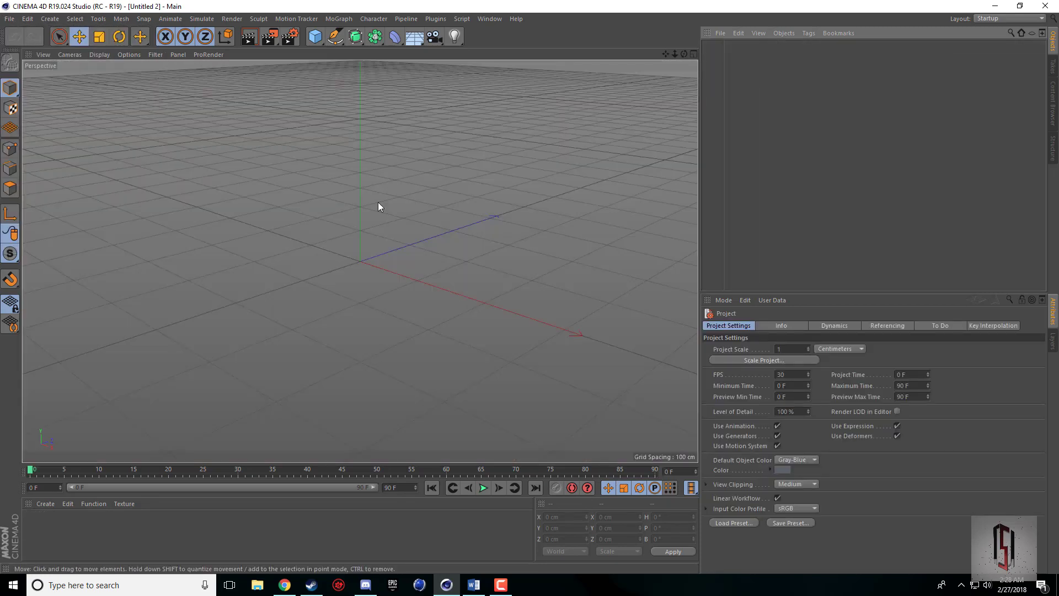
Step: Add a Plane primitive to the empty scene
{"action": "left_click_drag", "start_coordinate": [684, 54], "coordinate": [659, 40]}
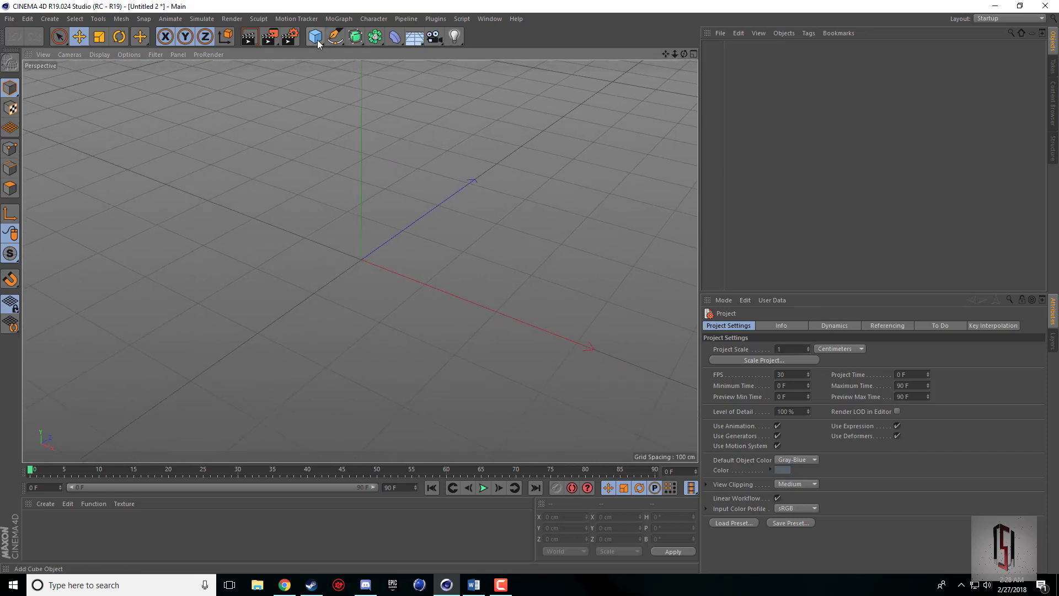
{"action": "left_click", "coordinate": [320, 40]}
{"action": "left_click", "coordinate": [405, 73]}
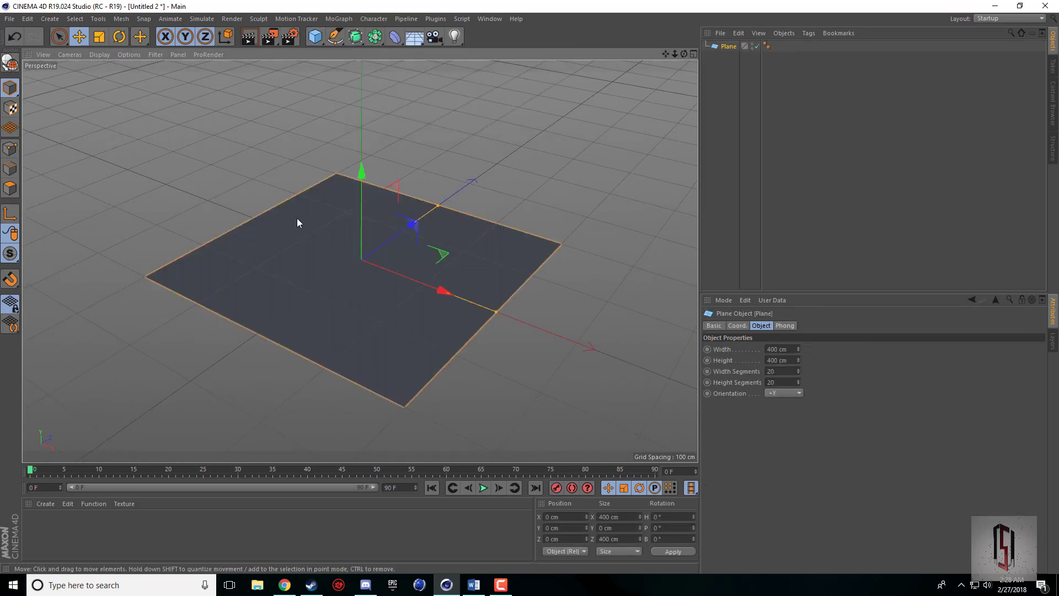
Step: Set the viewport display to Gouraud Shading (Lines) so the plane's segments are shown
{"action": "scroll", "coordinate": [307, 221], "scroll_direction": "down", "scroll_amount": 2}
{"action": "scroll", "coordinate": [374, 247], "scroll_direction": "up", "scroll_amount": 1}
{"action": "mouse_move", "coordinate": [665, 54]}
{"action": "left_mouse_down"}
{"action": "mouse_move", "coordinate": [726, 30]}
{"action": "mouse_move", "coordinate": [672, 61]}
{"action": "left_mouse_up"}
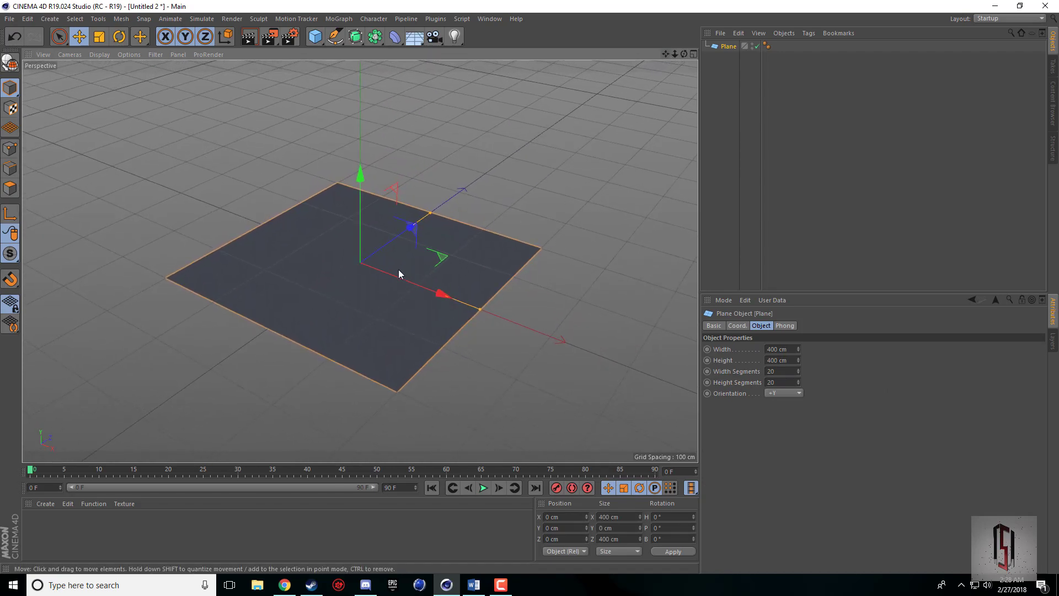
{"action": "left_click", "coordinate": [99, 55]}
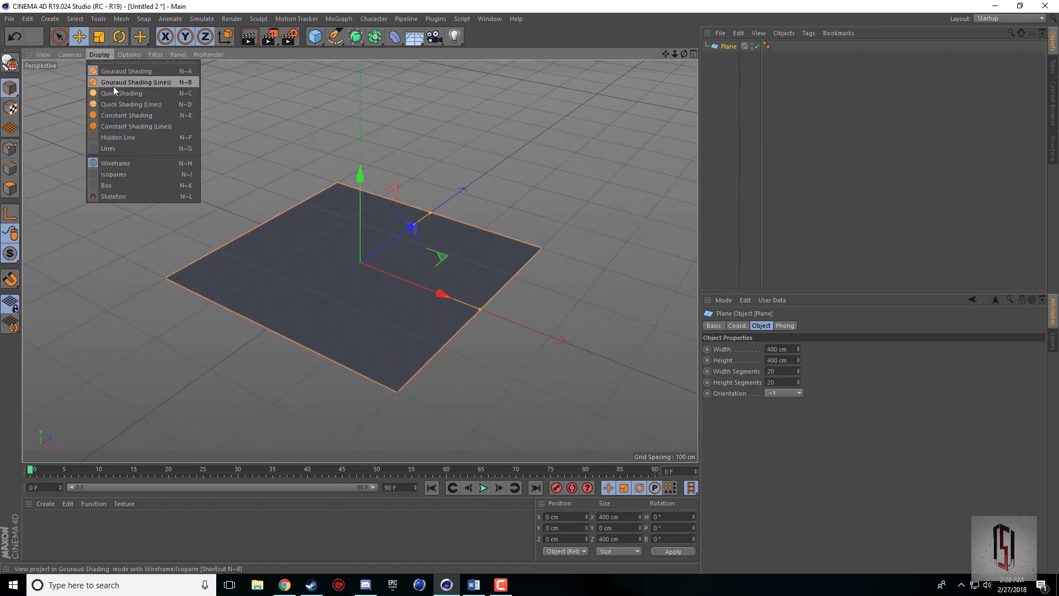
{"action": "left_click", "coordinate": [113, 84]}
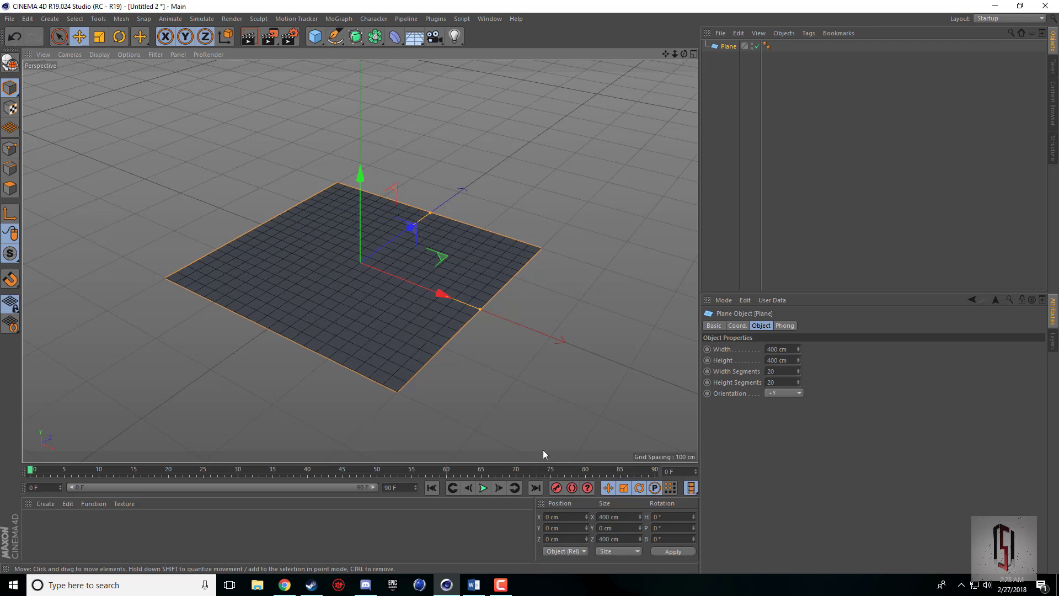
Step: Set the plane's width and height to 1500 cm each
{"action": "left_click", "coordinate": [794, 349]}
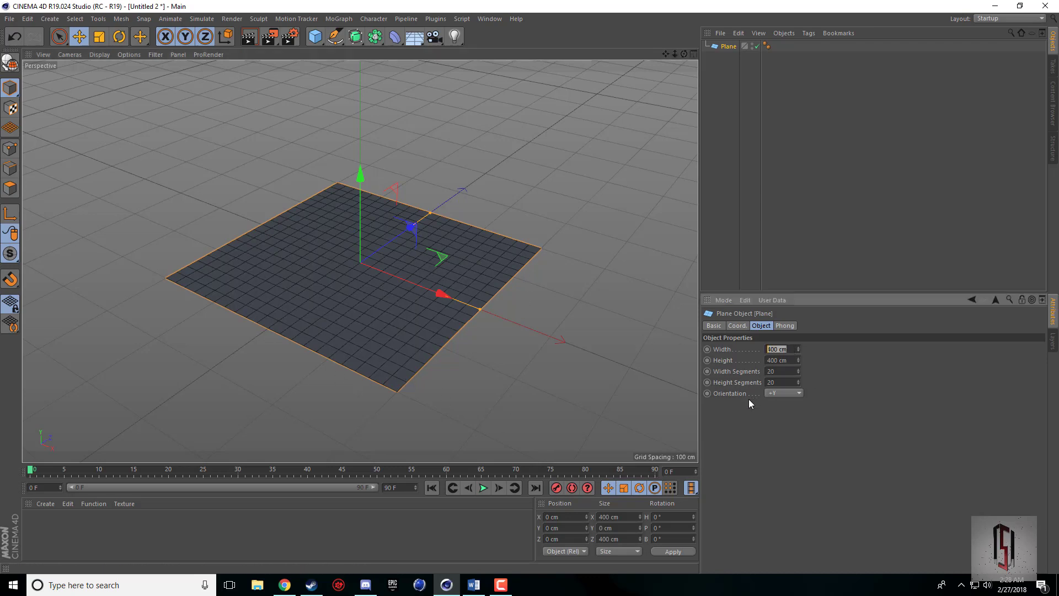
{"action": "type", "text": "1500"}
{"action": "key", "text": "Tab"}
{"action": "type", "text": "1500"}
{"action": "key", "text": "Return"}
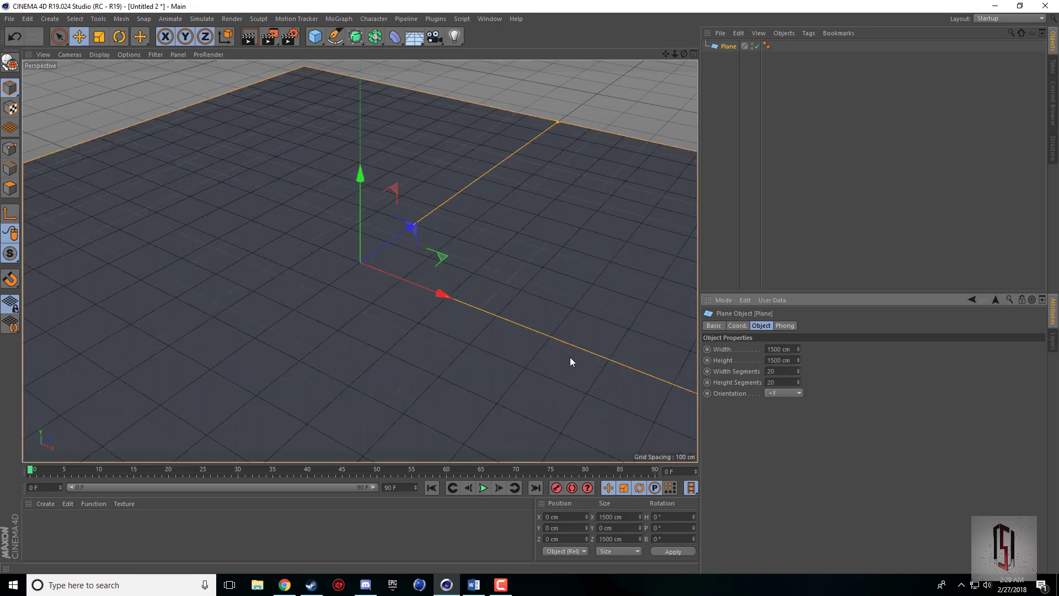
Step: Set the plane's width segments and height segments to 500 each
{"action": "scroll", "coordinate": [570, 356], "scroll_direction": "down", "scroll_amount": 3}
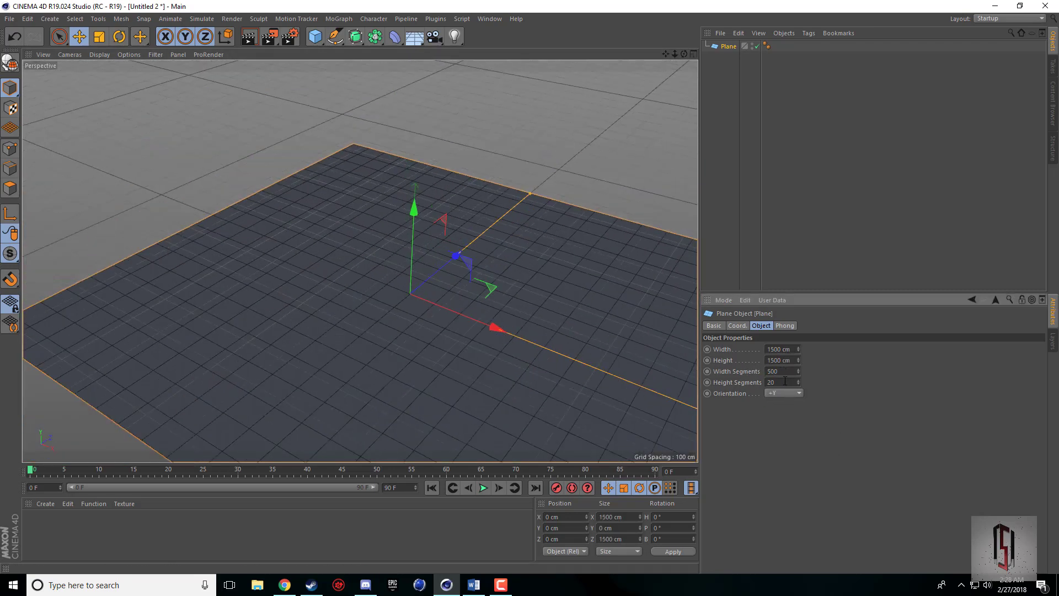
{"action": "type", "text": "500"}
{"action": "key", "text": "Return"}
{"action": "scroll", "coordinate": [449, 378], "scroll_direction": "up", "scroll_amount": 4}
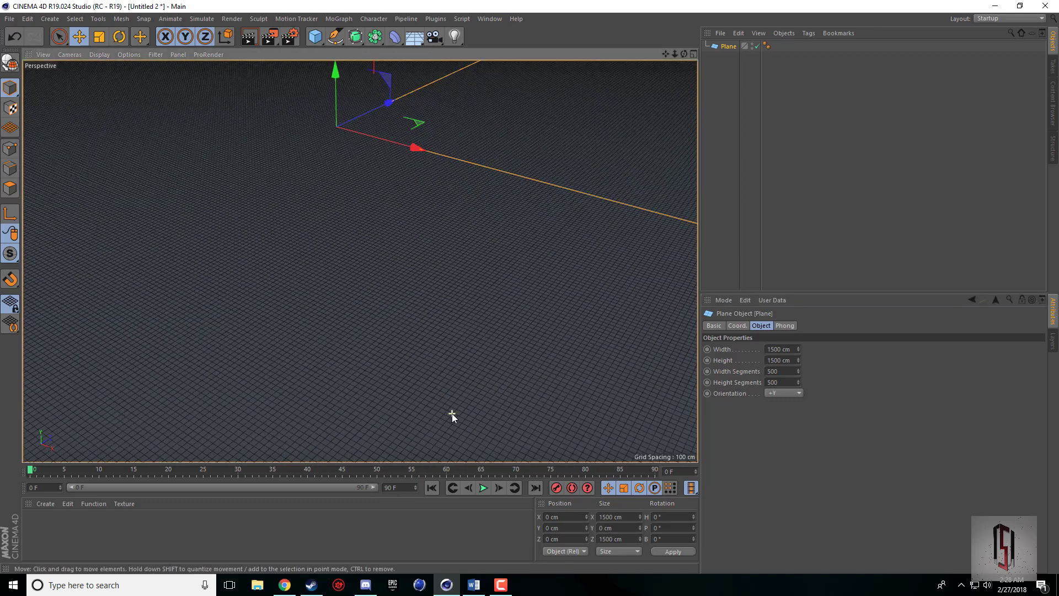
{"action": "scroll", "coordinate": [435, 386], "scroll_direction": "down", "scroll_amount": 4}
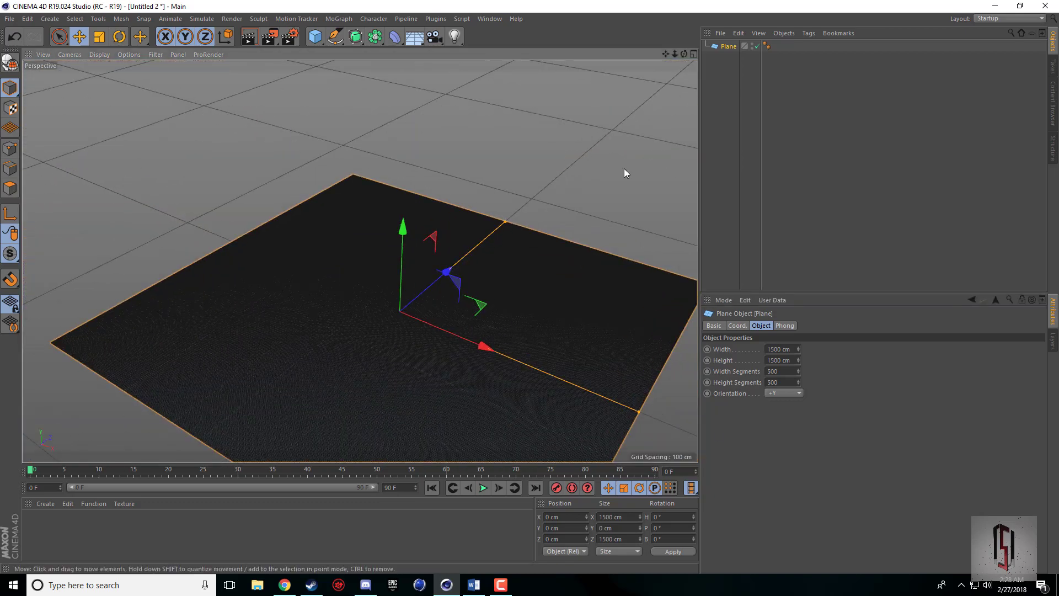
Step: Add a Displacer deformer and make it a child of the Plane
{"action": "mouse_move", "coordinate": [683, 54]}
{"action": "left_mouse_down"}
{"action": "mouse_move", "coordinate": [678, 102]}
{"action": "mouse_move", "coordinate": [656, 105]}
{"action": "mouse_move", "coordinate": [679, 57]}
{"action": "left_mouse_up"}
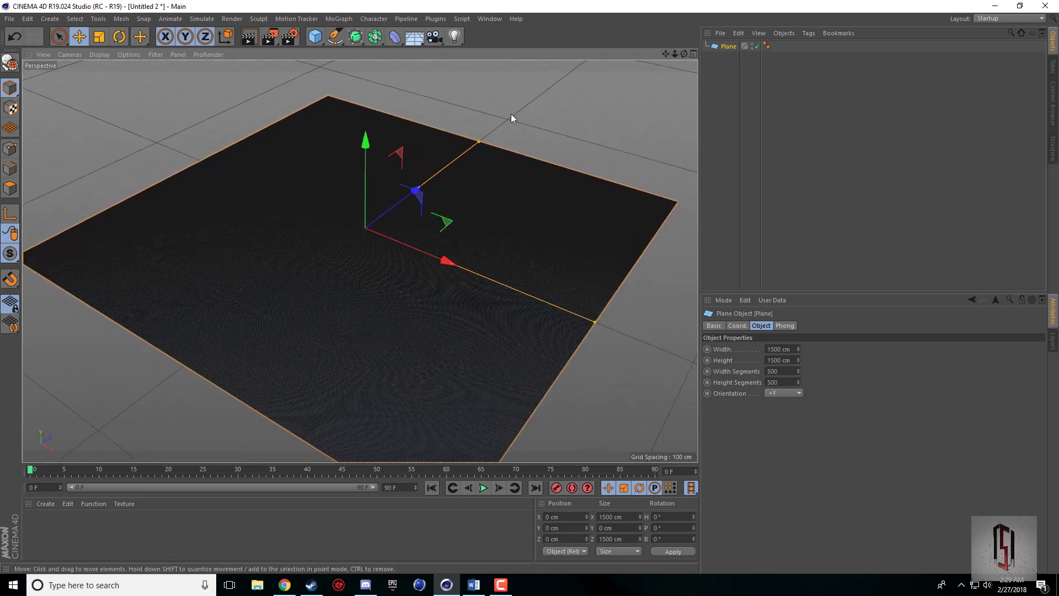
{"action": "left_click", "coordinate": [394, 37]}
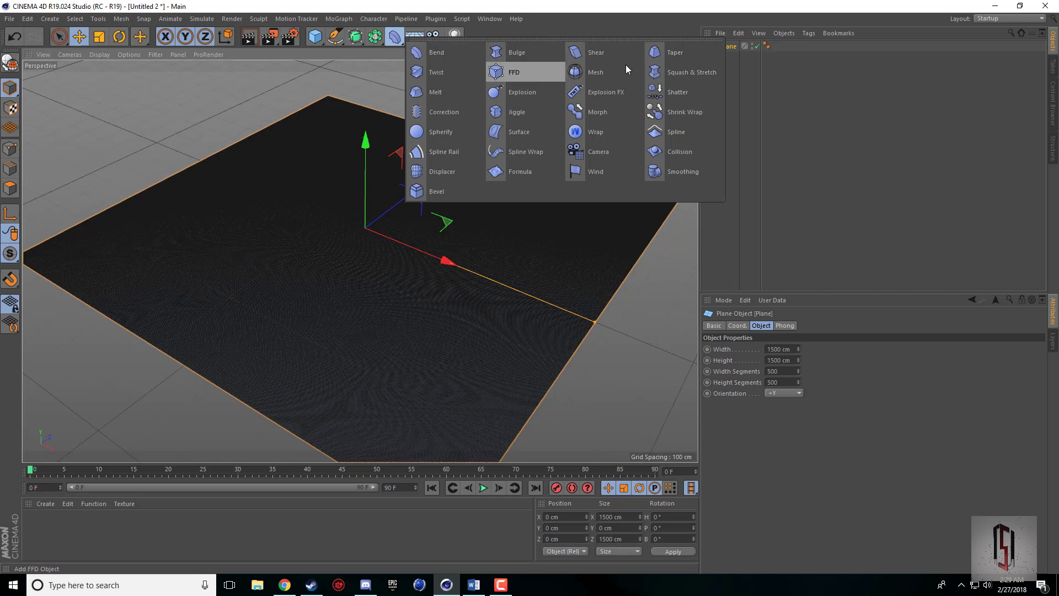
{"action": "left_click", "coordinate": [441, 171]}
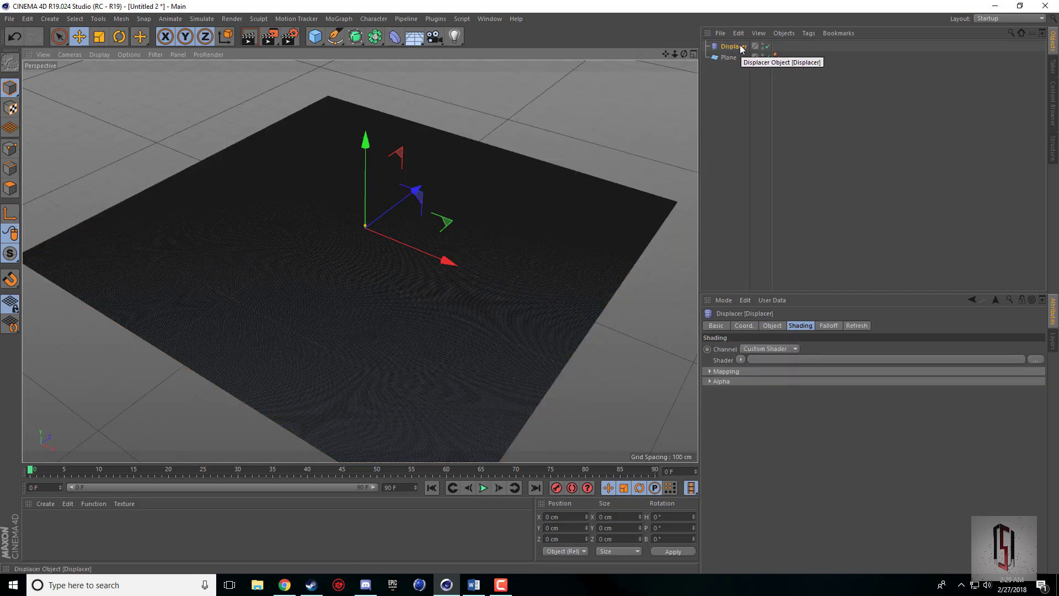
{"action": "left_click_drag", "start_coordinate": [736, 47], "coordinate": [726, 58]}
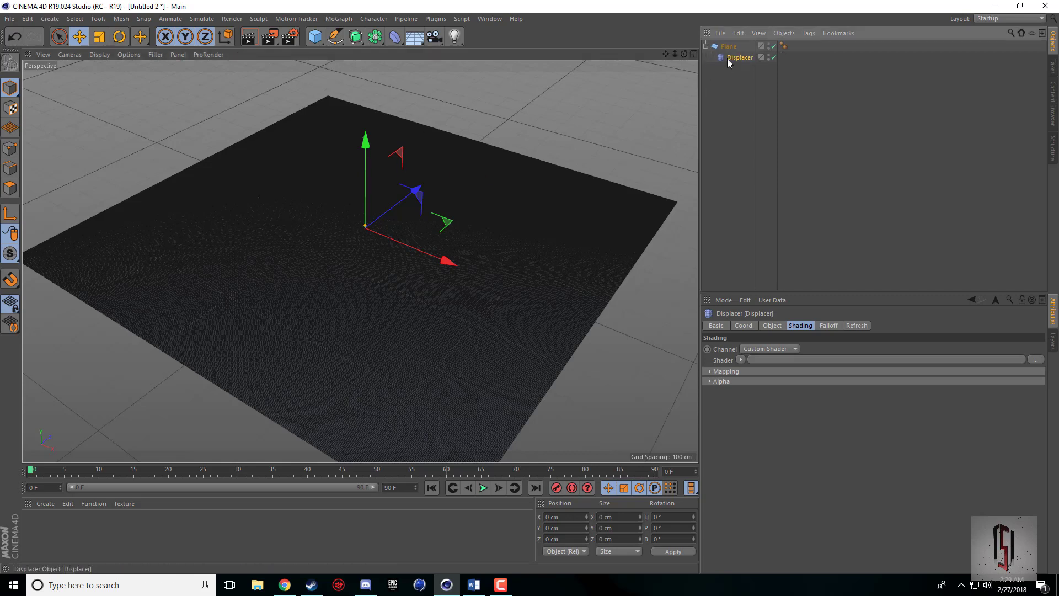
Step: Set the Displacer's height to 500 cm in its object properties
{"action": "left_click", "coordinate": [766, 327]}
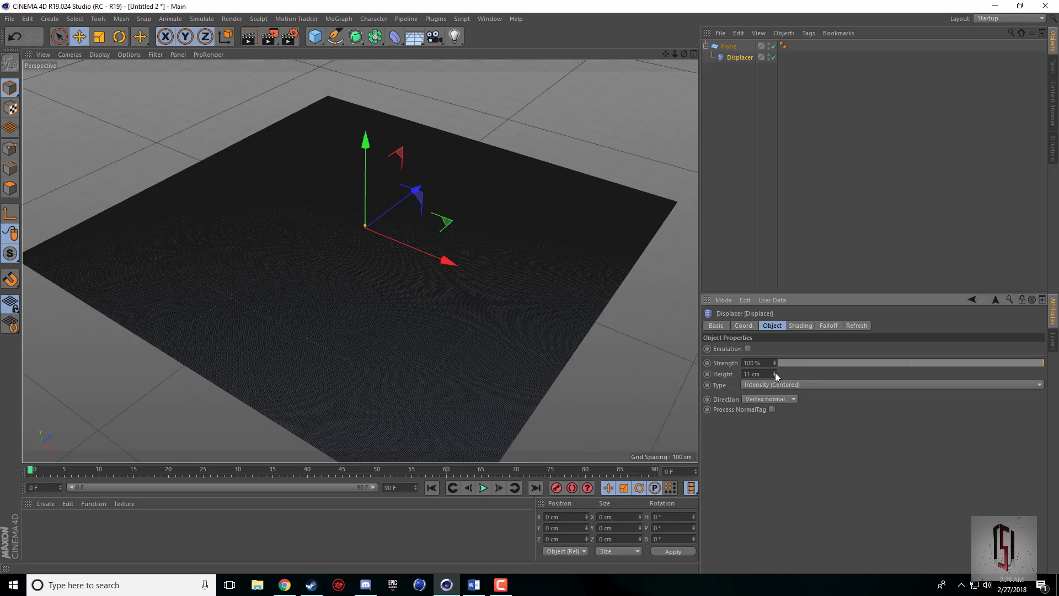
{"action": "left_click_drag", "start_coordinate": [774, 374], "coordinate": [774, 375]}
{"action": "left_click", "coordinate": [774, 372]}
{"action": "mouse_move", "coordinate": [684, 54]}
{"action": "left_mouse_down"}
{"action": "mouse_move", "coordinate": [682, 22]}
{"action": "mouse_move", "coordinate": [684, 77]}
{"action": "mouse_move", "coordinate": [678, 69]}
{"action": "left_mouse_up"}
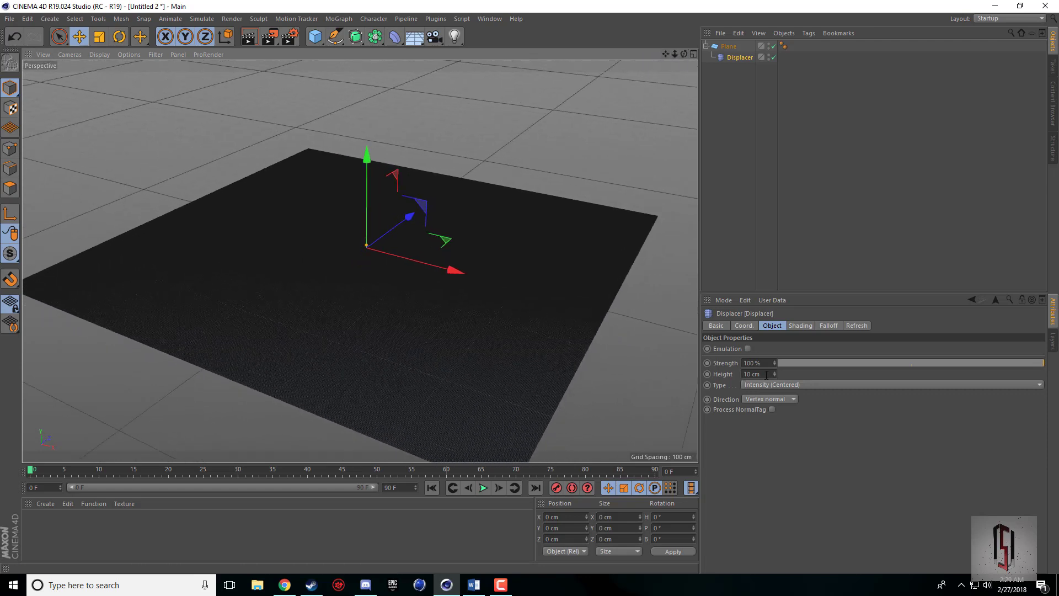
{"action": "double_click", "coordinate": [750, 374]}
{"action": "type", "text": "400"}
{"action": "key", "text": "Return"}
{"action": "left_click_drag", "start_coordinate": [766, 374], "coordinate": [660, 382]}
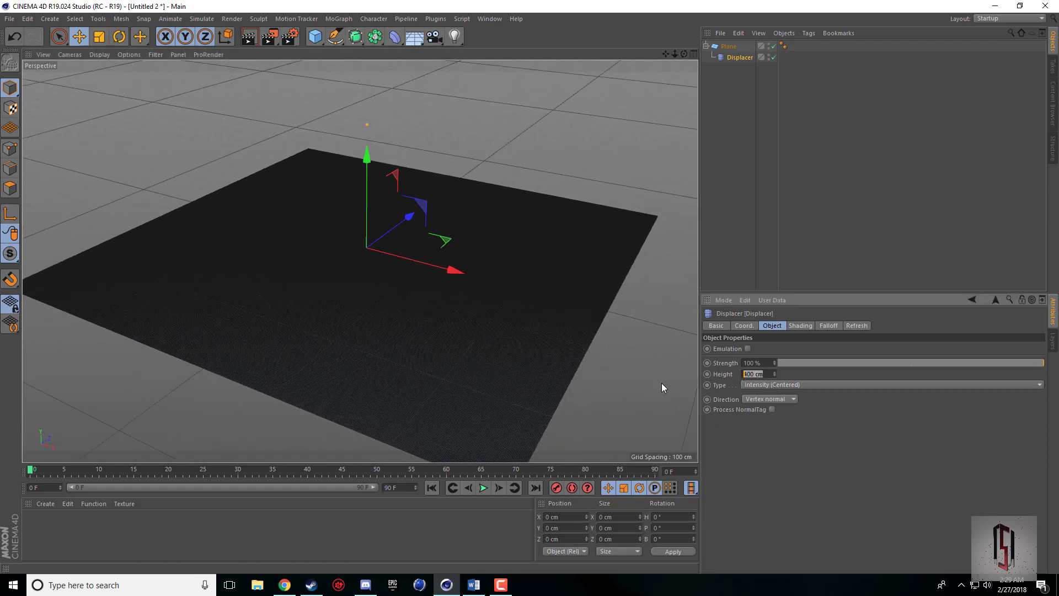
{"action": "type", "text": "500"}
{"action": "key", "text": "Return"}
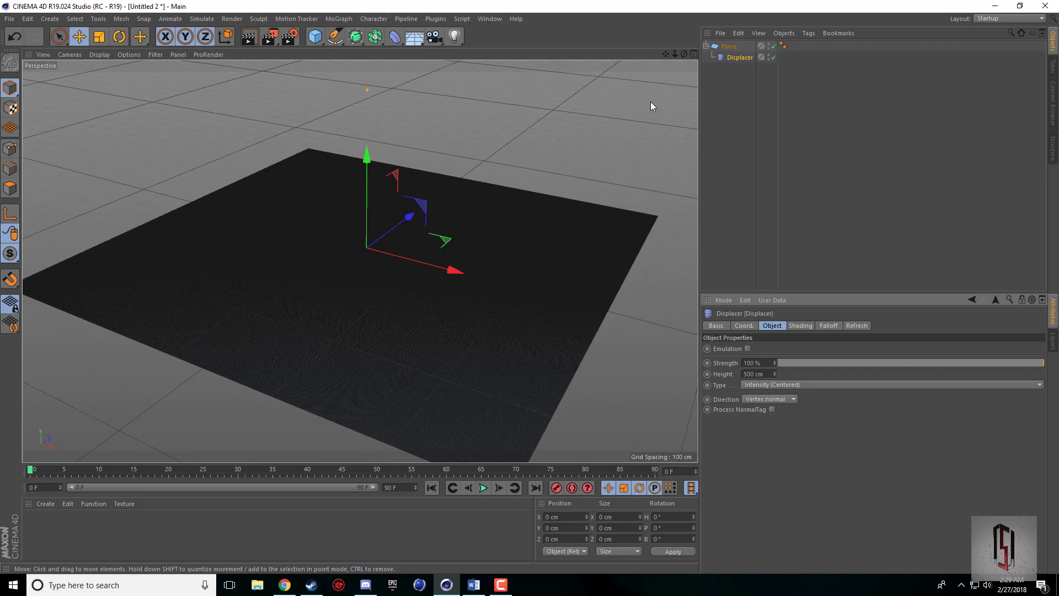
Step: Assign a Layer shader to the Displacer's shading
{"action": "left_click_drag", "start_coordinate": [663, 54], "coordinate": [663, 59]}
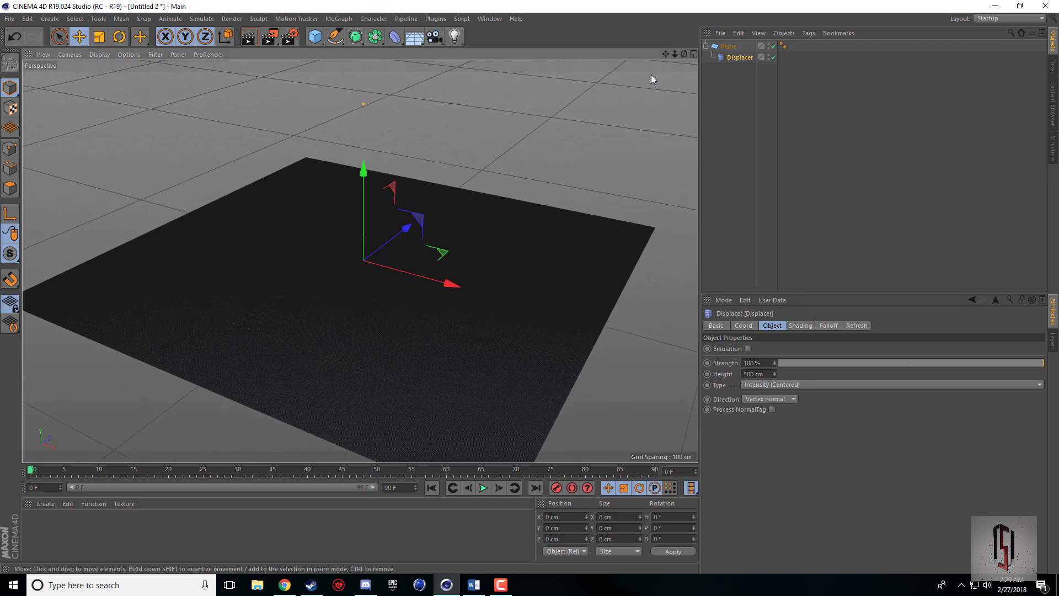
{"action": "left_click", "coordinate": [796, 327]}
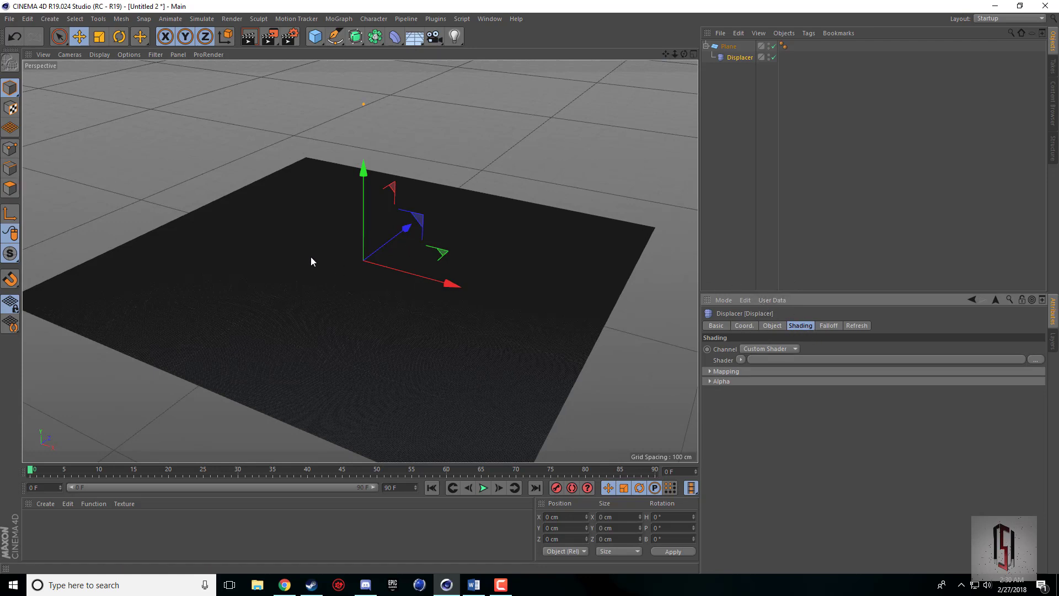
{"action": "left_click", "coordinate": [740, 359]}
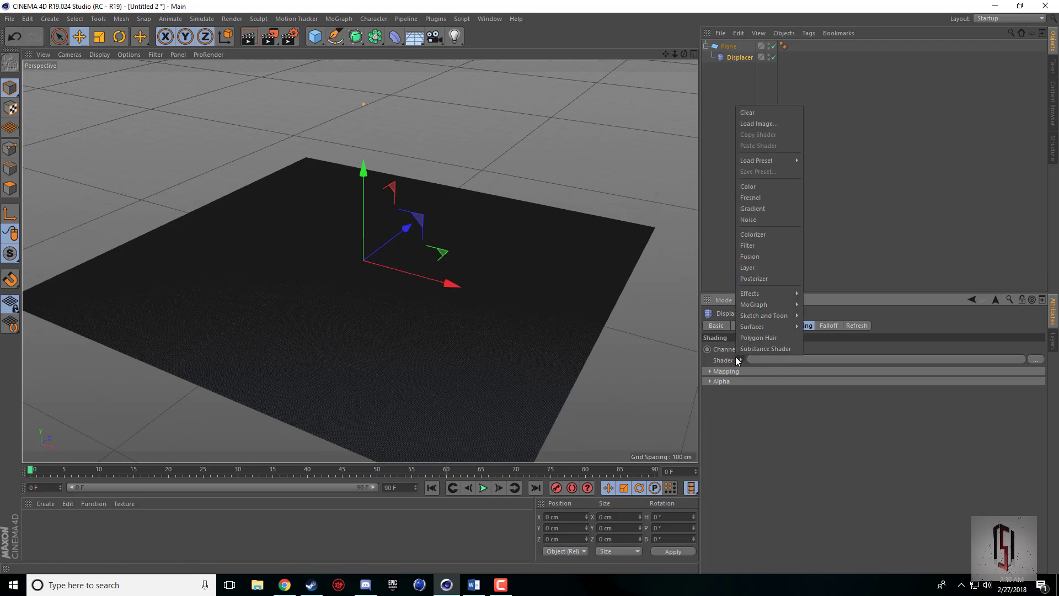
{"action": "left_click", "coordinate": [759, 268]}
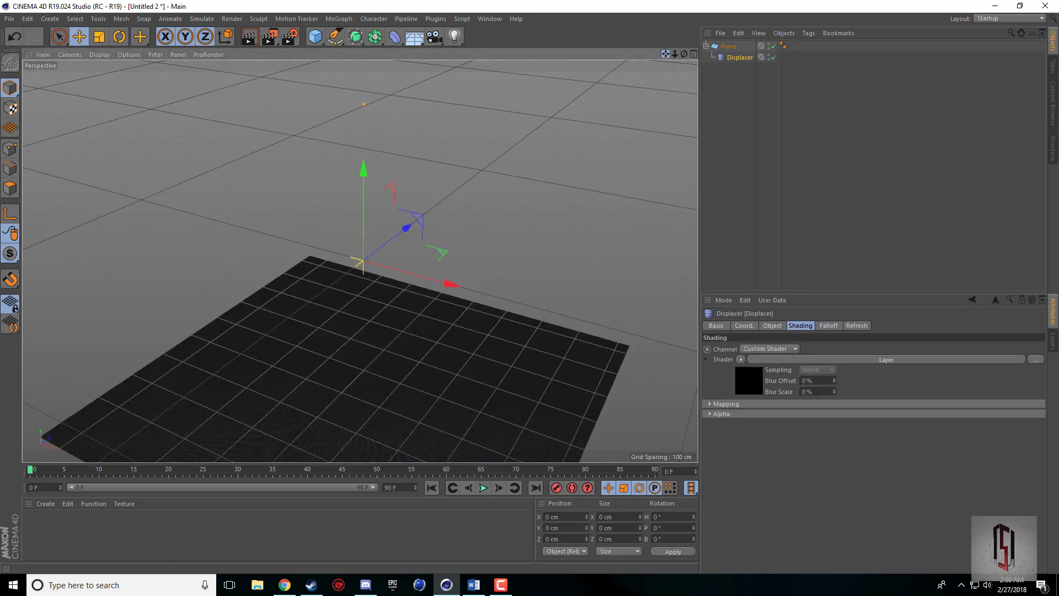
Step: Open the Displacer's Layer shader and add a Gradient shader as a layer in it
{"action": "left_click_drag", "start_coordinate": [666, 54], "coordinate": [360, 261]}
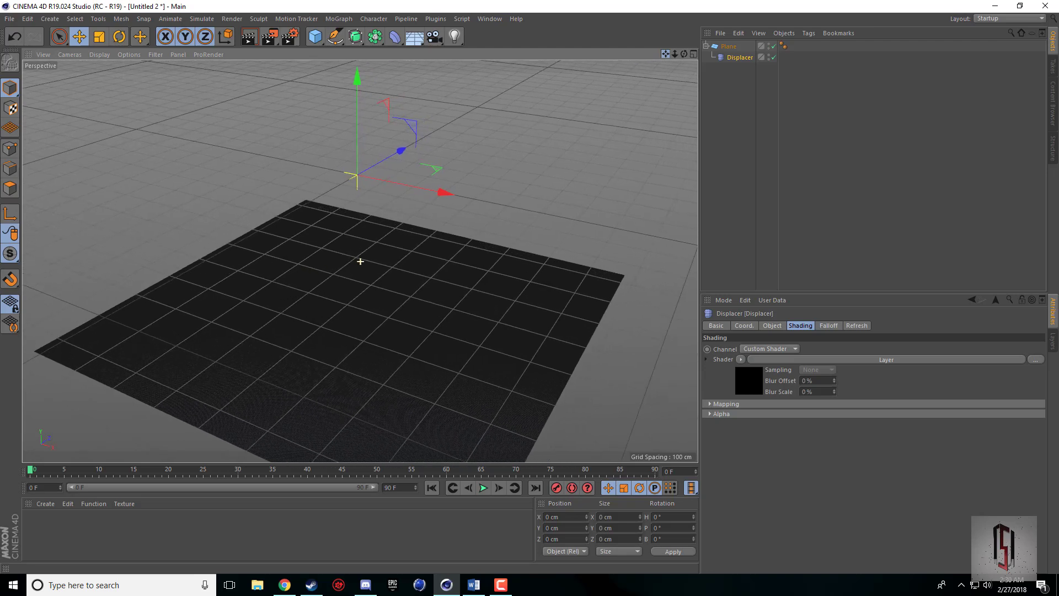
{"action": "mouse_move", "coordinate": [666, 54]}
{"action": "left_mouse_down"}
{"action": "mouse_move", "coordinate": [359, 257]}
{"action": "mouse_move", "coordinate": [666, 54]}
{"action": "mouse_move", "coordinate": [359, 258]}
{"action": "mouse_move", "coordinate": [674, 61]}
{"action": "mouse_move", "coordinate": [674, 44]}
{"action": "left_mouse_up"}
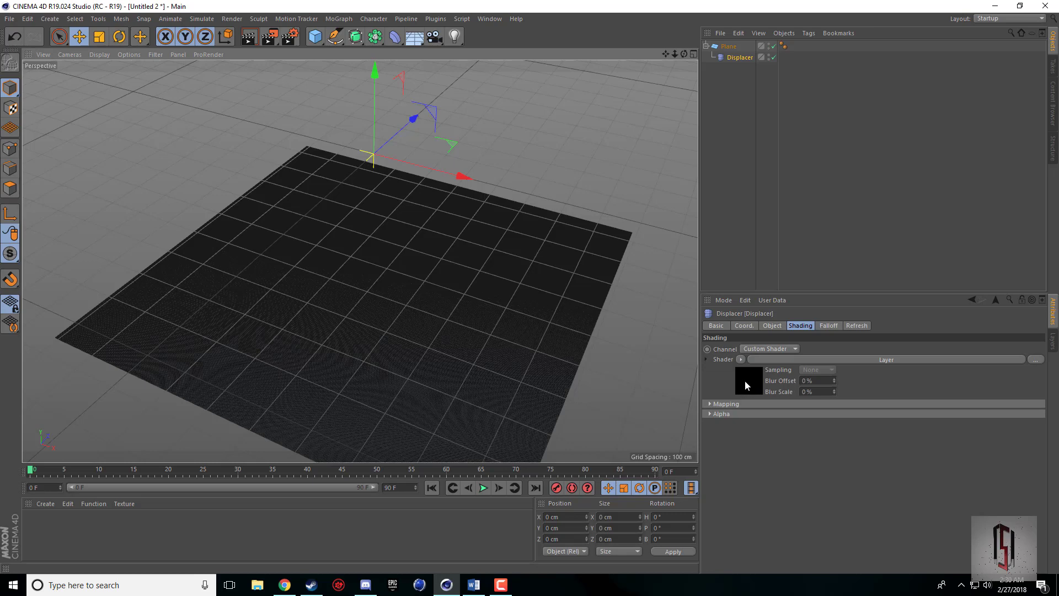
{"action": "left_click", "coordinate": [745, 382]}
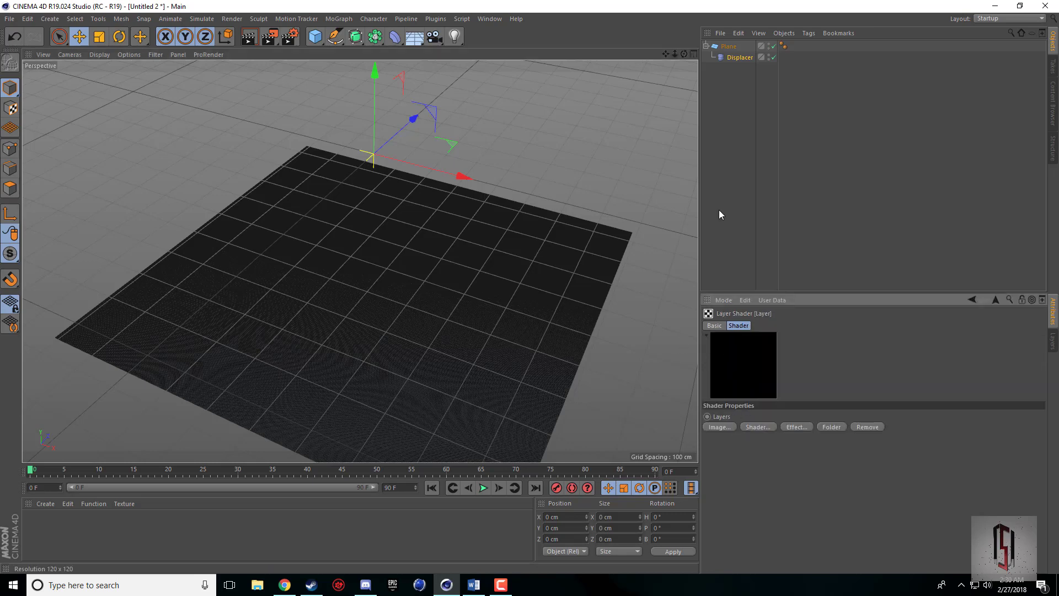
{"action": "left_click", "coordinate": [766, 218]}
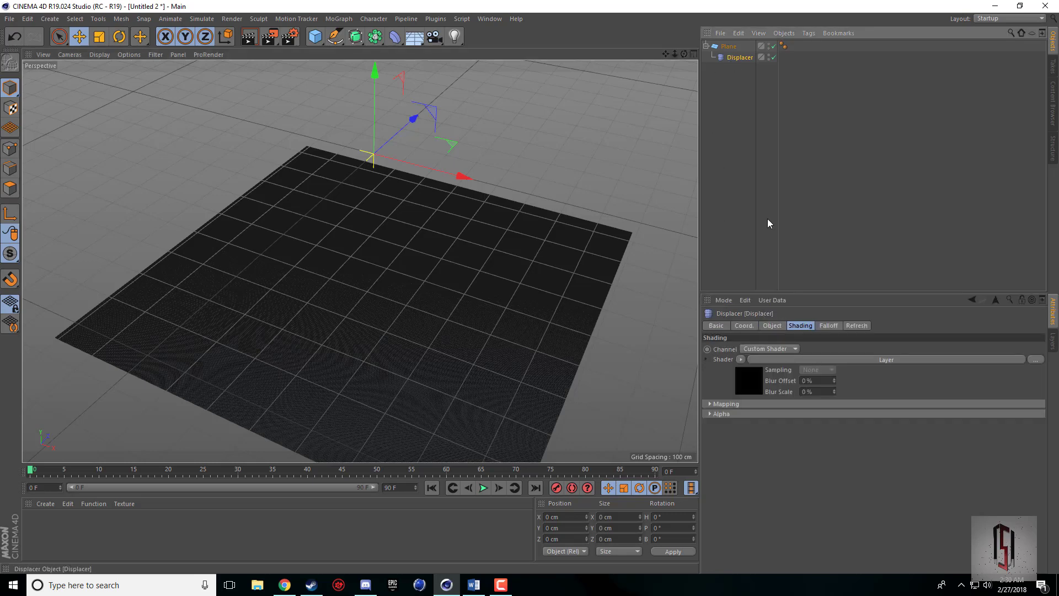
{"action": "left_click", "coordinate": [749, 376]}
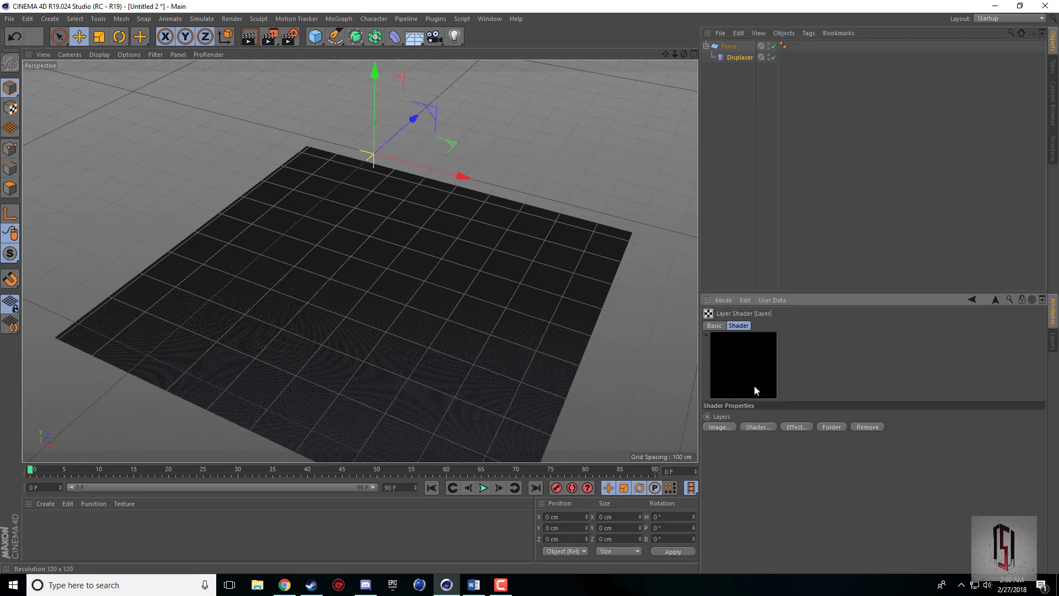
{"action": "left_click", "coordinate": [756, 428]}
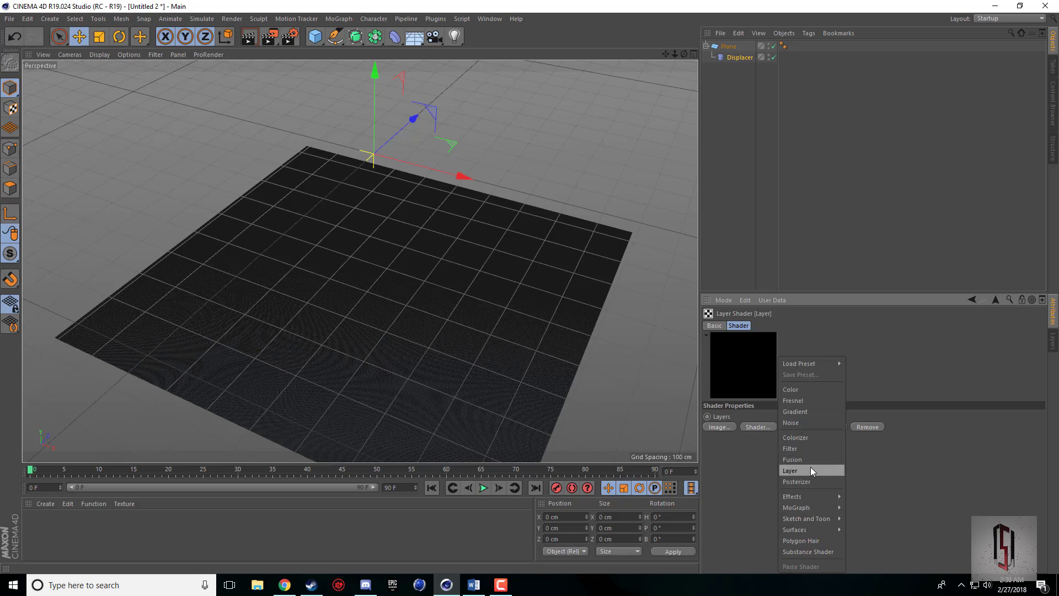
{"action": "left_click", "coordinate": [810, 411]}
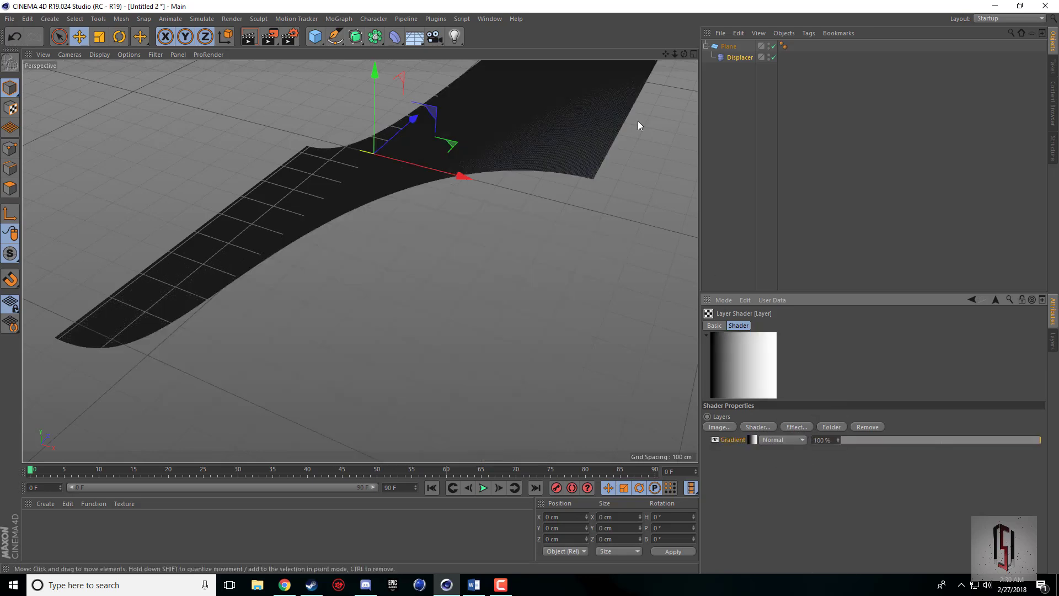
Step: Open the Gradient shader's properties and set its type to 2D - Circular
{"action": "mouse_move", "coordinate": [684, 53]}
{"action": "left_mouse_down"}
{"action": "mouse_move", "coordinate": [686, 102]}
{"action": "mouse_move", "coordinate": [685, 16]}
{"action": "mouse_move", "coordinate": [684, 53]}
{"action": "left_mouse_up"}
{"action": "scroll", "coordinate": [571, 168], "scroll_direction": "down", "scroll_amount": 2}
{"action": "scroll", "coordinate": [610, 128], "scroll_direction": "up", "scroll_amount": 1}
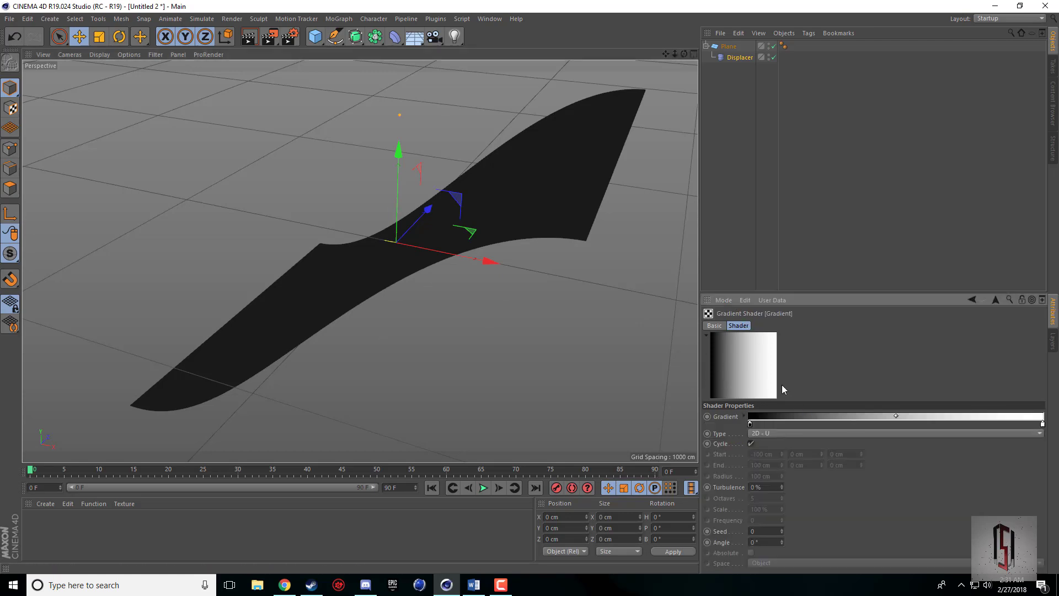
{"action": "left_click", "coordinate": [757, 434]}
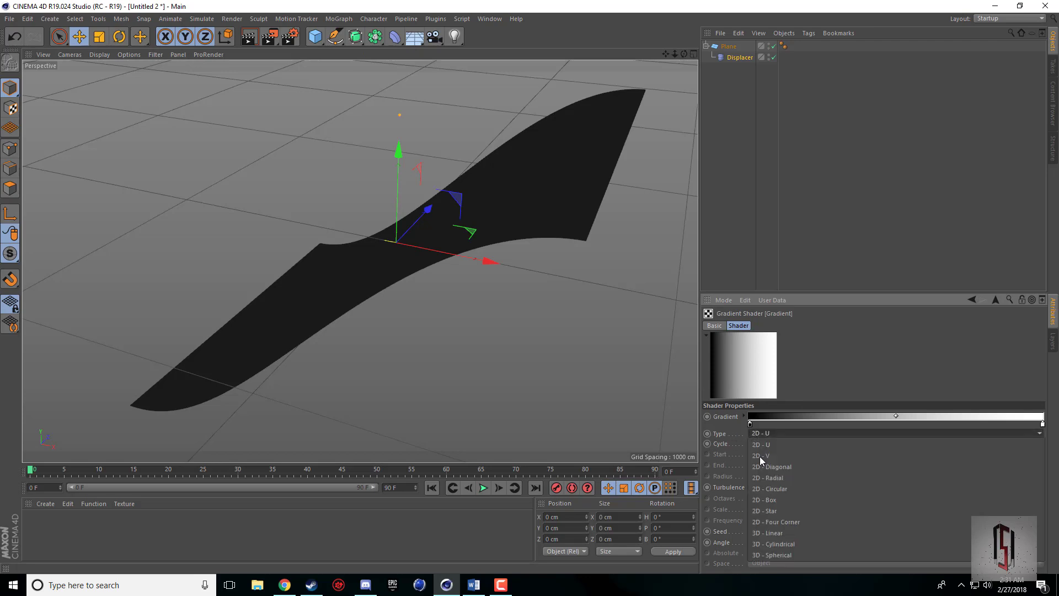
{"action": "left_click", "coordinate": [765, 488]}
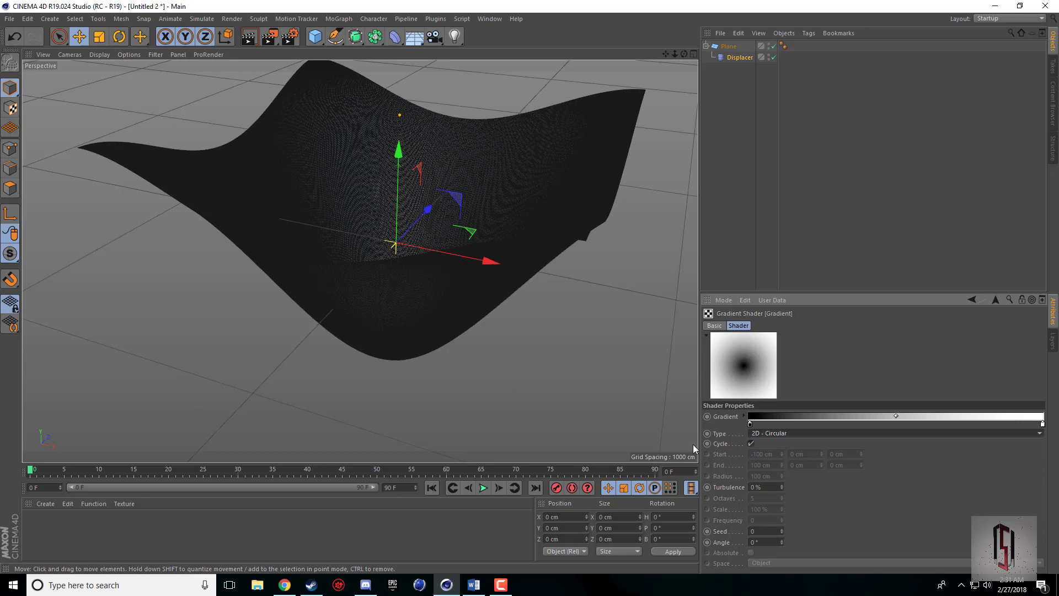
Step: Invert the knots of the circular gradient and render the view to check the resulting peak
{"action": "right_click", "coordinate": [751, 428]}
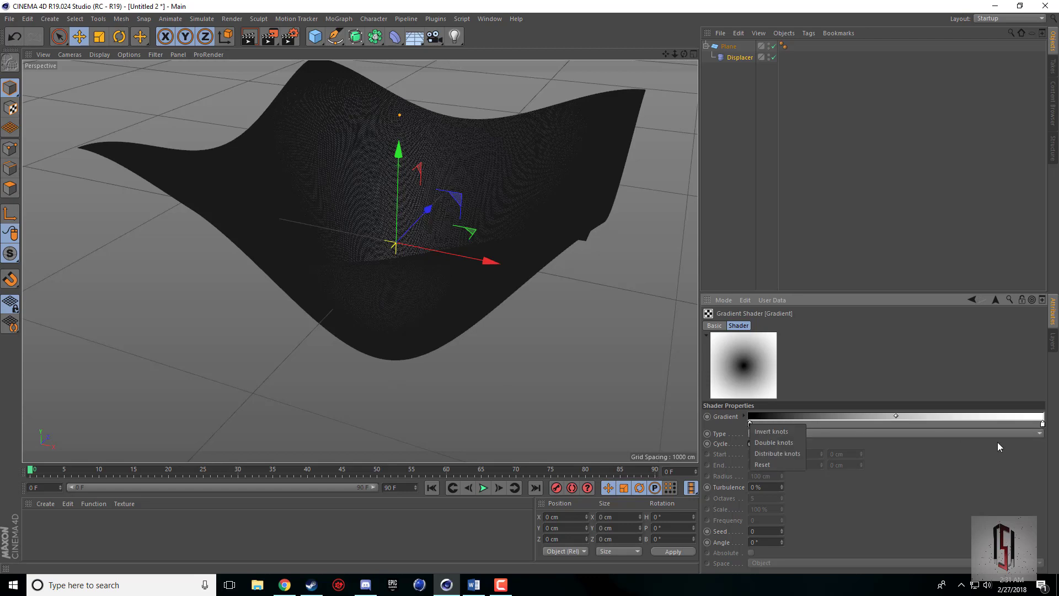
{"action": "left_click", "coordinate": [780, 432]}
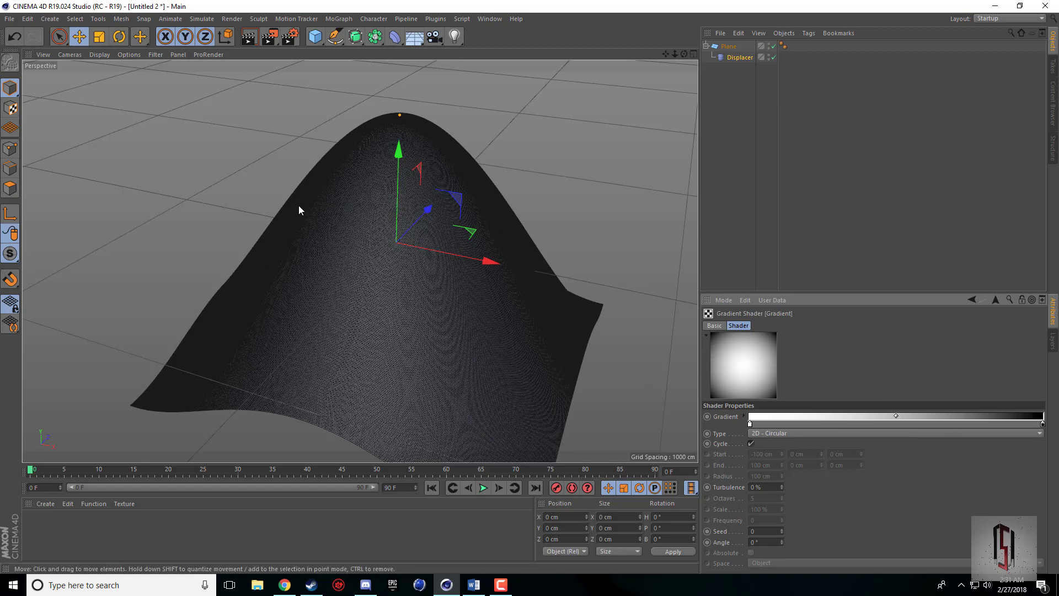
{"action": "scroll", "coordinate": [465, 141], "scroll_direction": "down", "scroll_amount": 1}
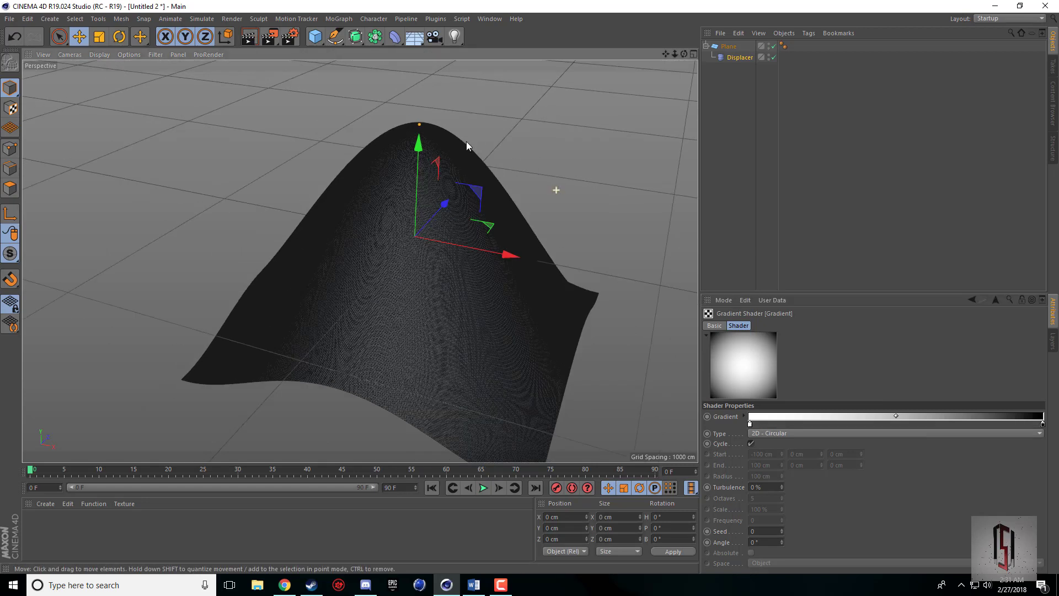
{"action": "left_click", "coordinate": [245, 42]}
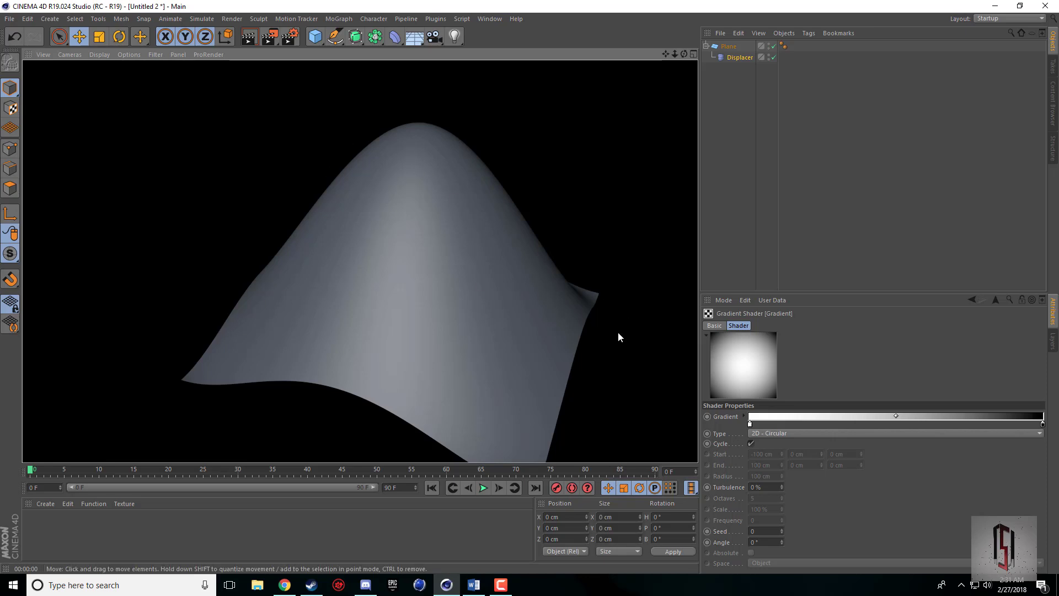
{"action": "mouse_move", "coordinate": [666, 54]}
{"action": "left_mouse_down"}
{"action": "mouse_move", "coordinate": [644, 37]}
{"action": "mouse_move", "coordinate": [672, 59]}
{"action": "left_mouse_up"}
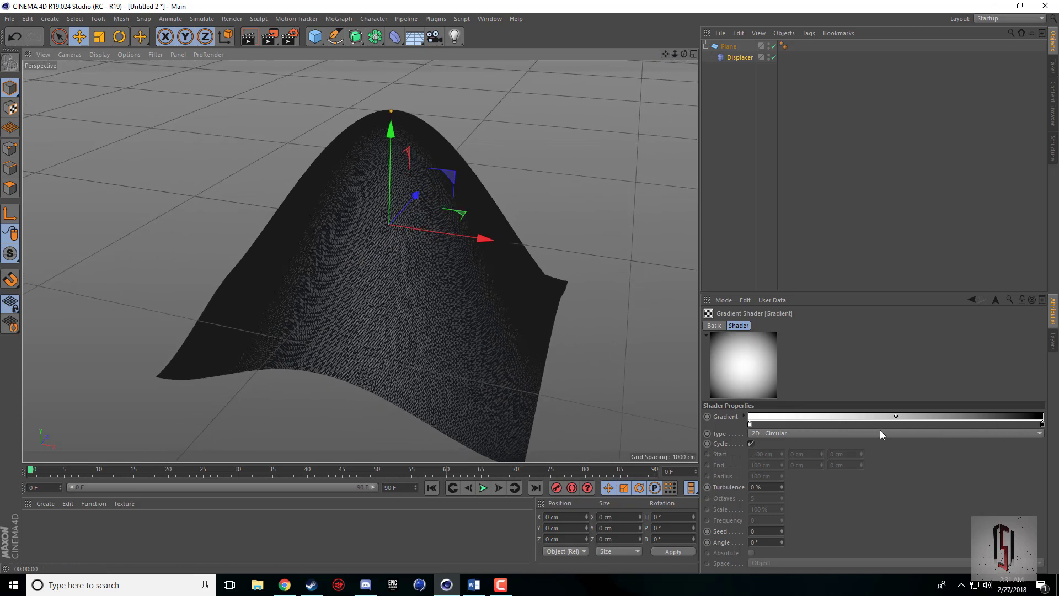
Step: Add a knot about a quarter of the way along the gradient and move the black knot inward to about three quarters
{"action": "mouse_move", "coordinate": [896, 416]}
{"action": "left_mouse_down"}
{"action": "mouse_move", "coordinate": [1011, 413]}
{"action": "mouse_move", "coordinate": [887, 417]}
{"action": "left_mouse_up"}
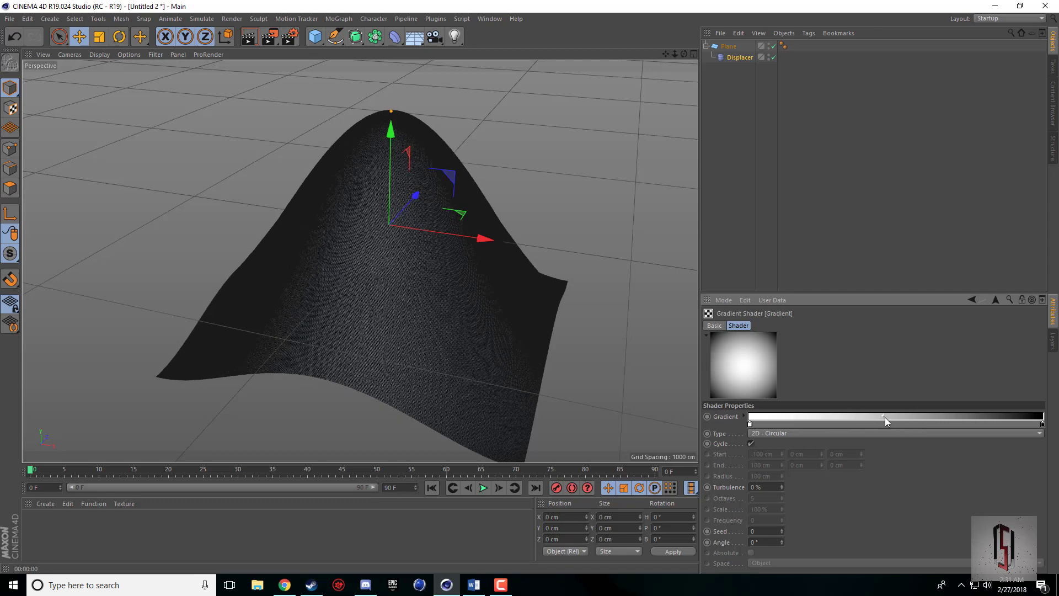
{"action": "left_click_drag", "start_coordinate": [884, 416], "coordinate": [823, 426]}
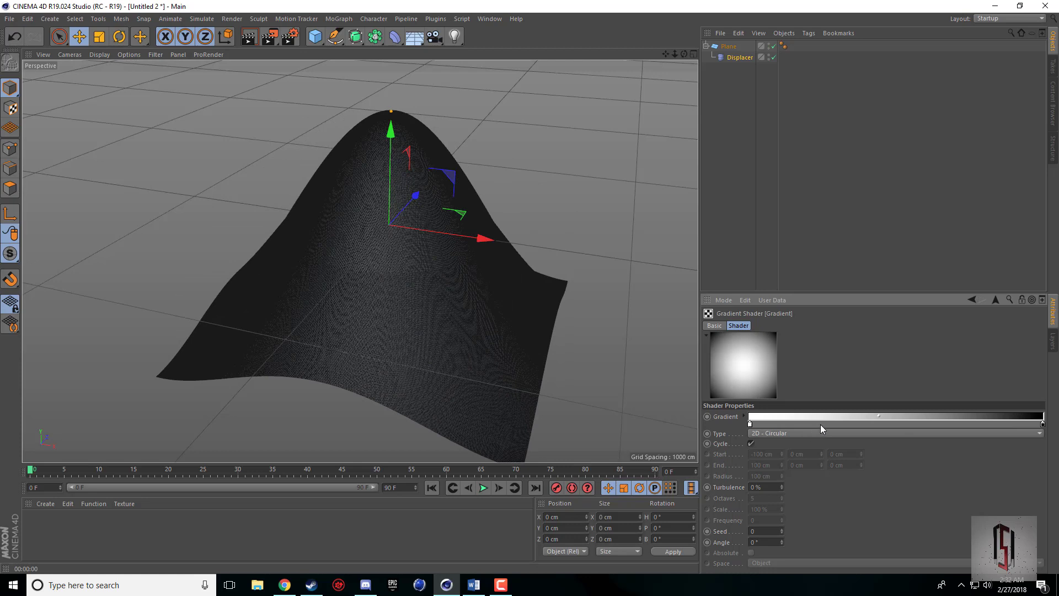
{"action": "double_click", "coordinate": [820, 425]}
{"action": "left_click", "coordinate": [896, 379]}
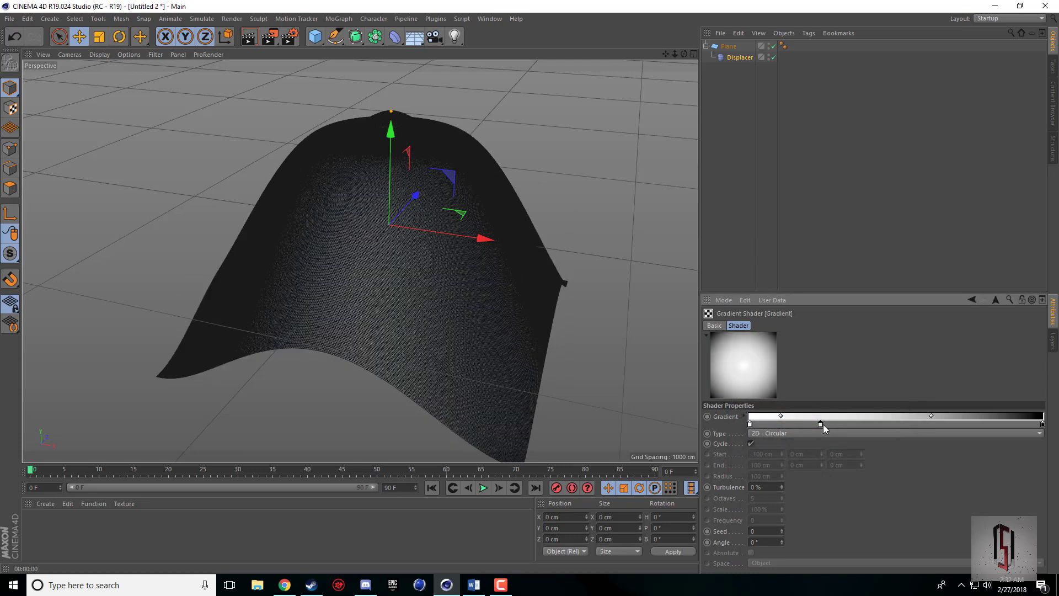
{"action": "left_click_drag", "start_coordinate": [781, 417], "coordinate": [820, 417]}
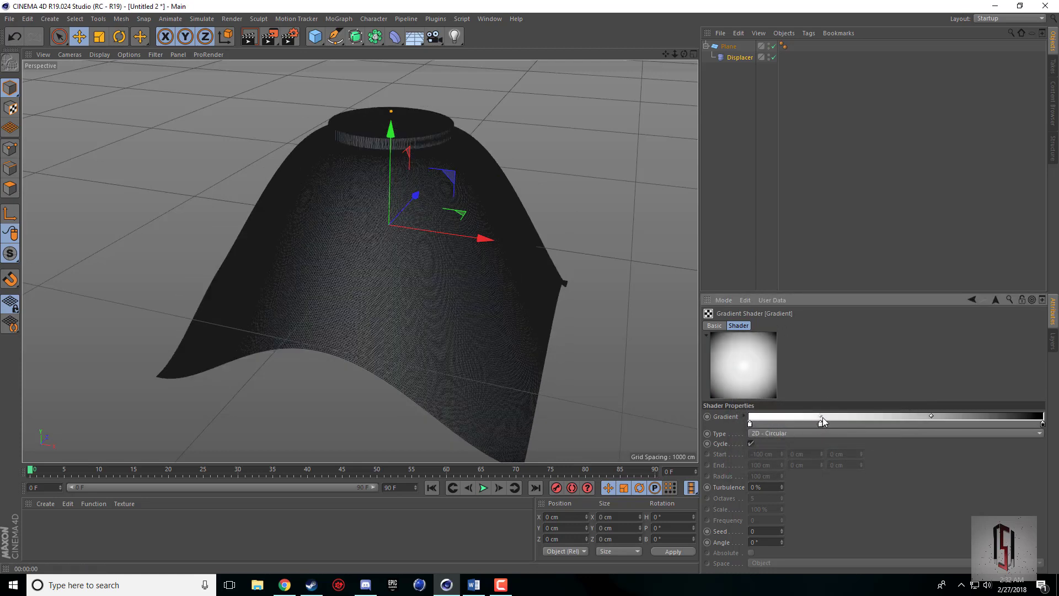
{"action": "left_click_drag", "start_coordinate": [1042, 423], "coordinate": [967, 425]}
{"action": "left_click_drag", "start_coordinate": [820, 419], "coordinate": [793, 420]}
Step: Set the added knot to 100% brightness and reposition it to about 33% and the black knot to about 67% of the gradient
{"action": "double_click", "coordinate": [821, 424]}
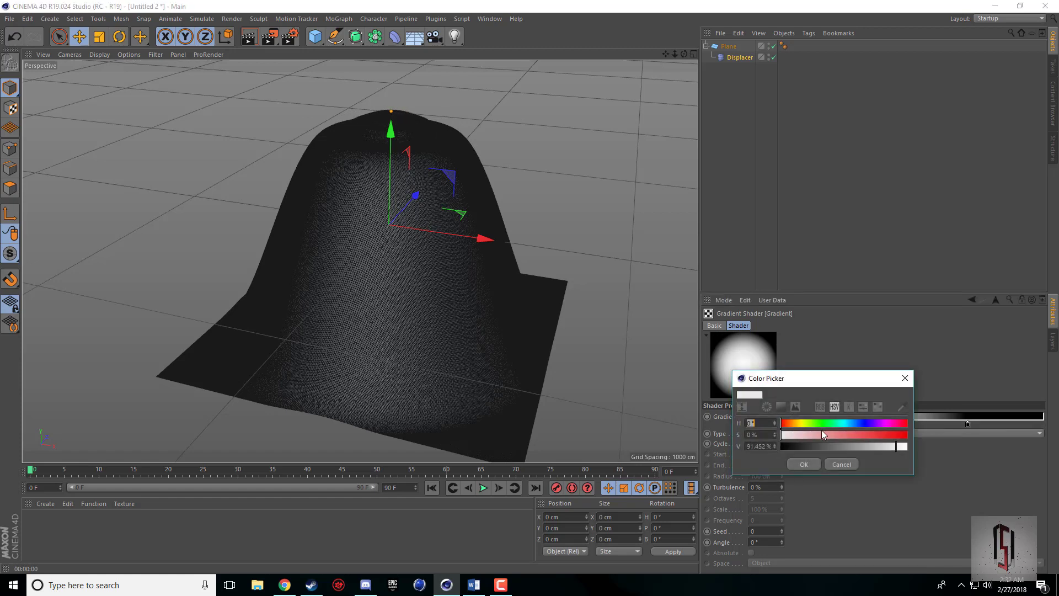
{"action": "left_click", "coordinate": [906, 447]}
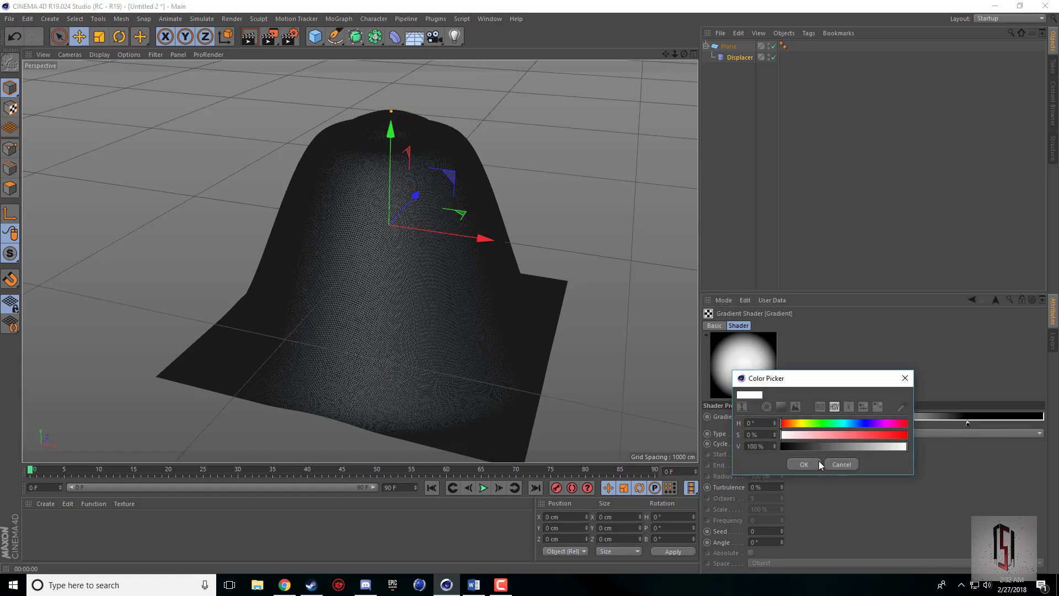
{"action": "left_click", "coordinate": [816, 463]}
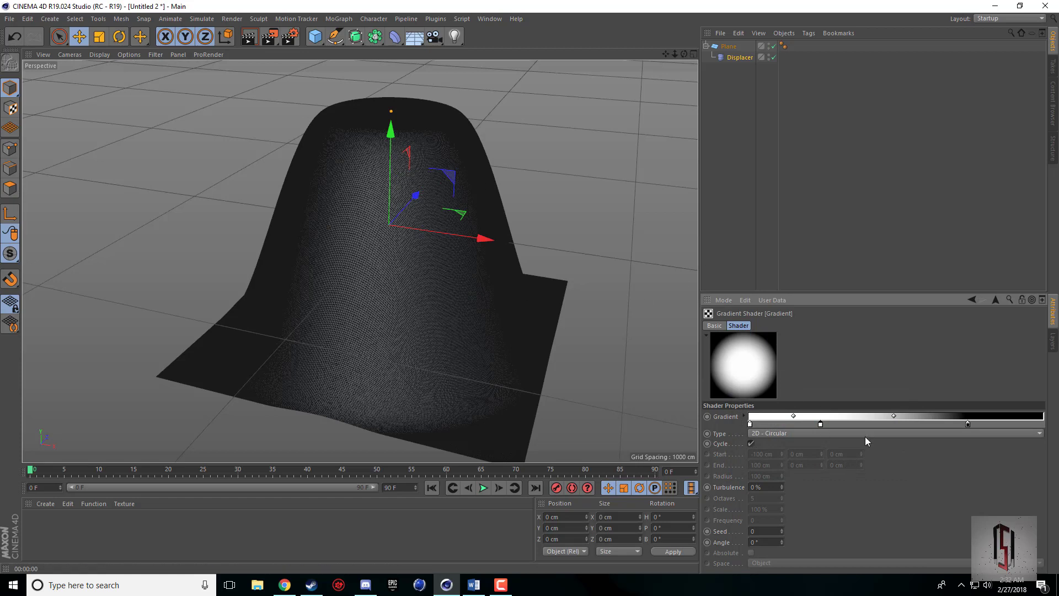
{"action": "left_click_drag", "start_coordinate": [968, 424], "coordinate": [947, 424]}
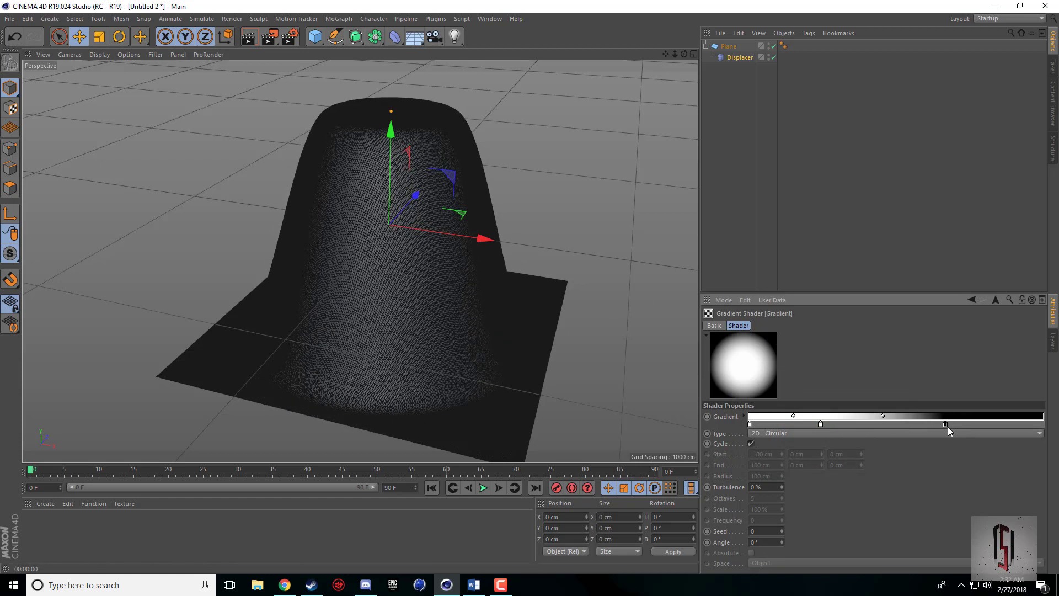
{"action": "left_click_drag", "start_coordinate": [822, 424], "coordinate": [847, 424]}
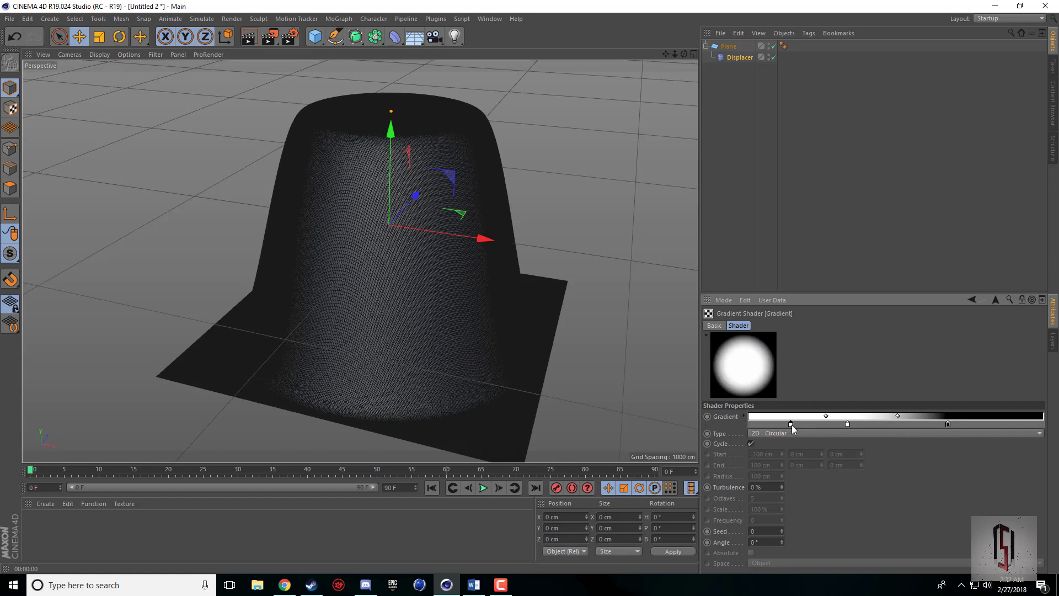
Step: Form a crater with a 64% grey knot at the gradient's start and a white knot beside it, and move the black knot to about 56%
{"action": "double_click", "coordinate": [752, 424]}
{"action": "left_click", "coordinate": [791, 446]}
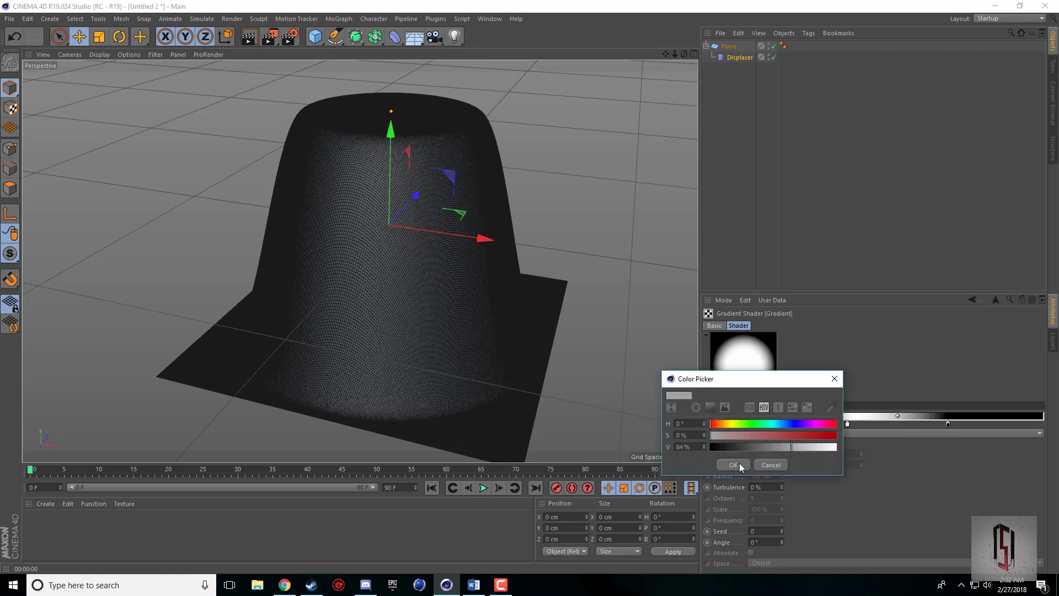
{"action": "left_click", "coordinate": [733, 465]}
{"action": "left_click_drag", "start_coordinate": [684, 55], "coordinate": [359, 272]}
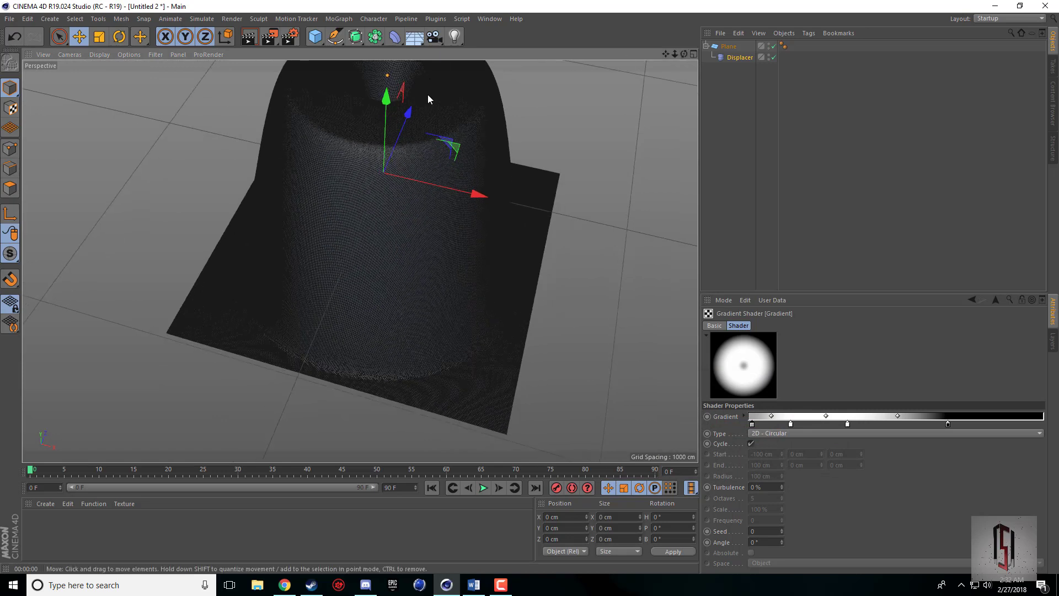
{"action": "left_click_drag", "start_coordinate": [665, 54], "coordinate": [399, 155]}
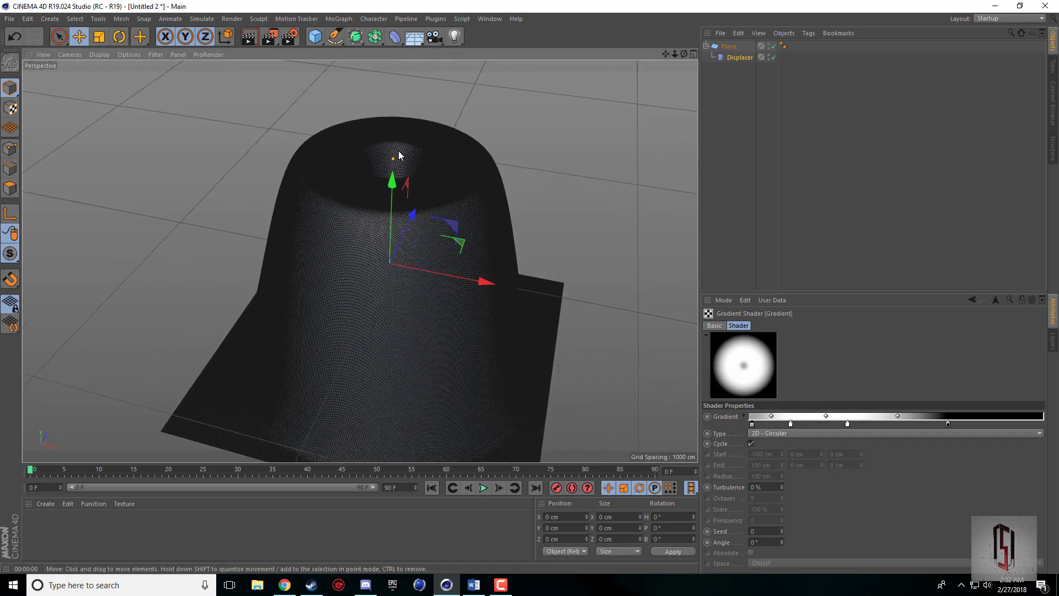
{"action": "mouse_move", "coordinate": [770, 415]}
{"action": "left_mouse_down"}
{"action": "mouse_move", "coordinate": [799, 420]}
{"action": "mouse_move", "coordinate": [741, 423]}
{"action": "mouse_move", "coordinate": [792, 425]}
{"action": "mouse_move", "coordinate": [757, 417]}
{"action": "left_mouse_up"}
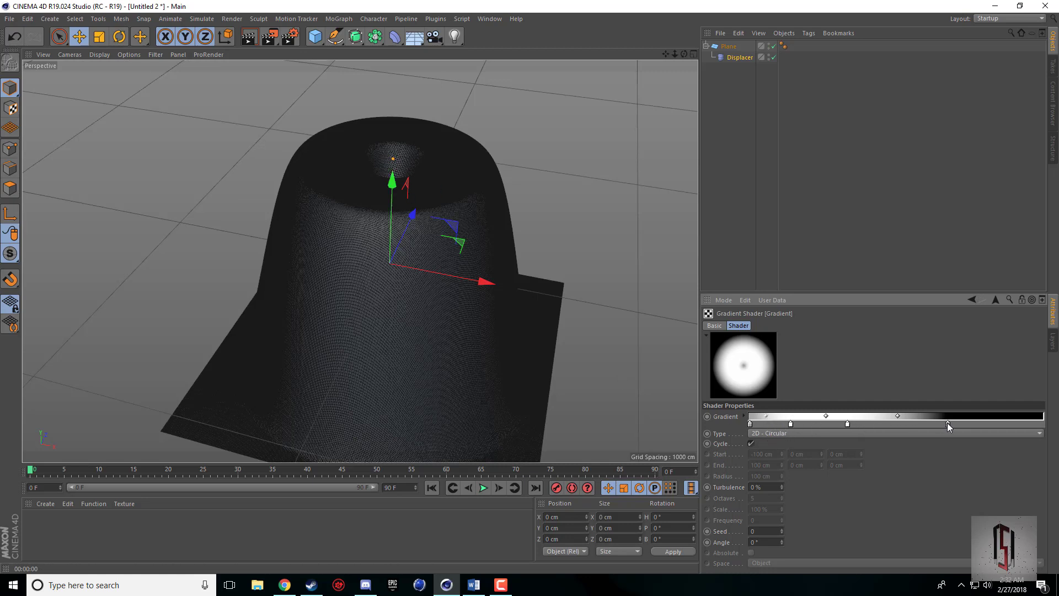
{"action": "left_click_drag", "start_coordinate": [948, 422], "coordinate": [915, 424]}
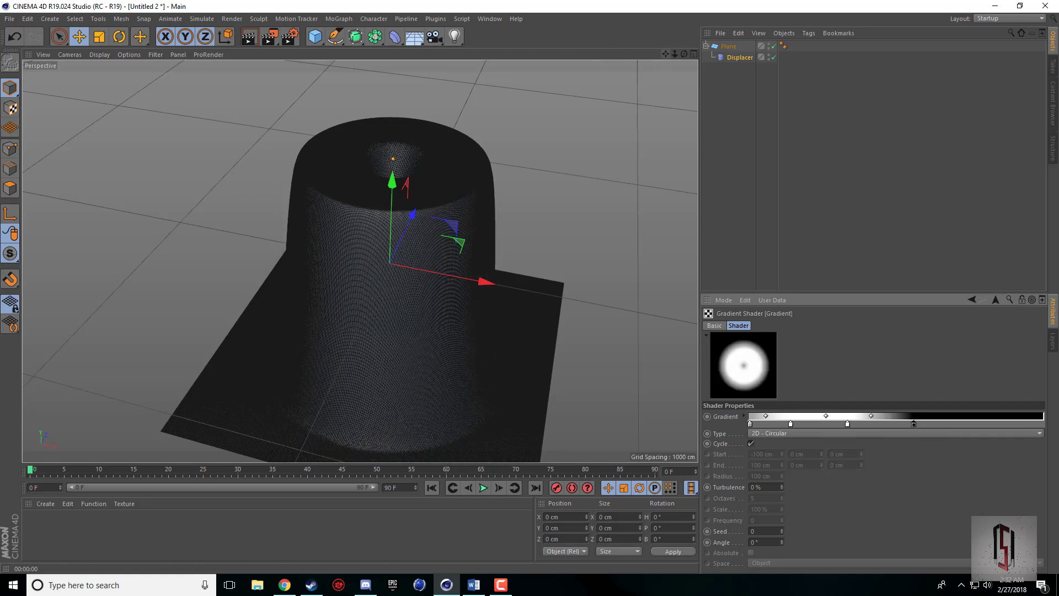
Step: Switch the viewport display to smooth shading without wireframe lines
{"action": "left_click", "coordinate": [126, 54]}
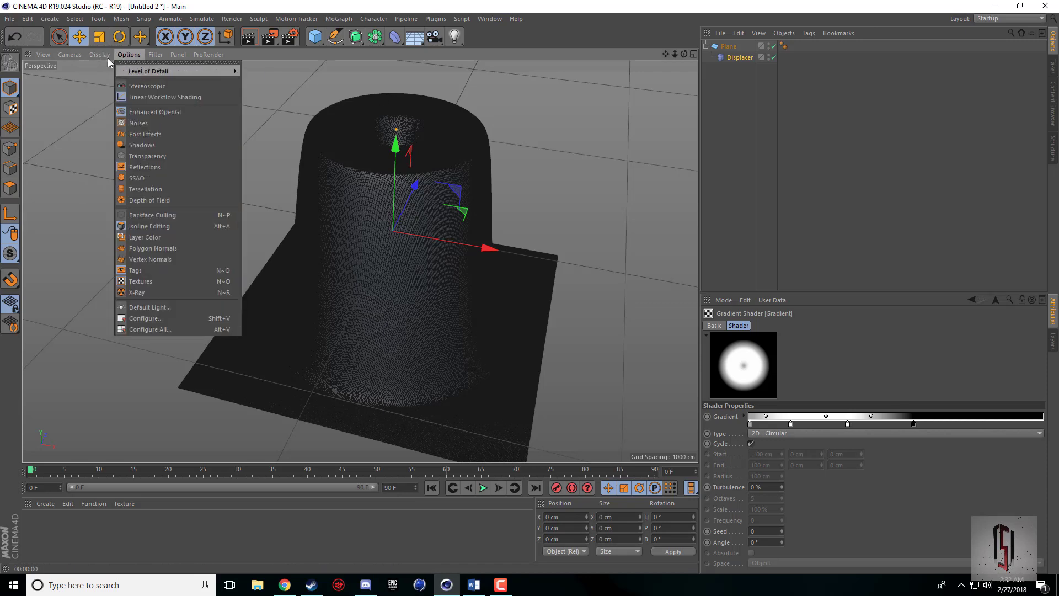
{"action": "left_click", "coordinate": [118, 71]}
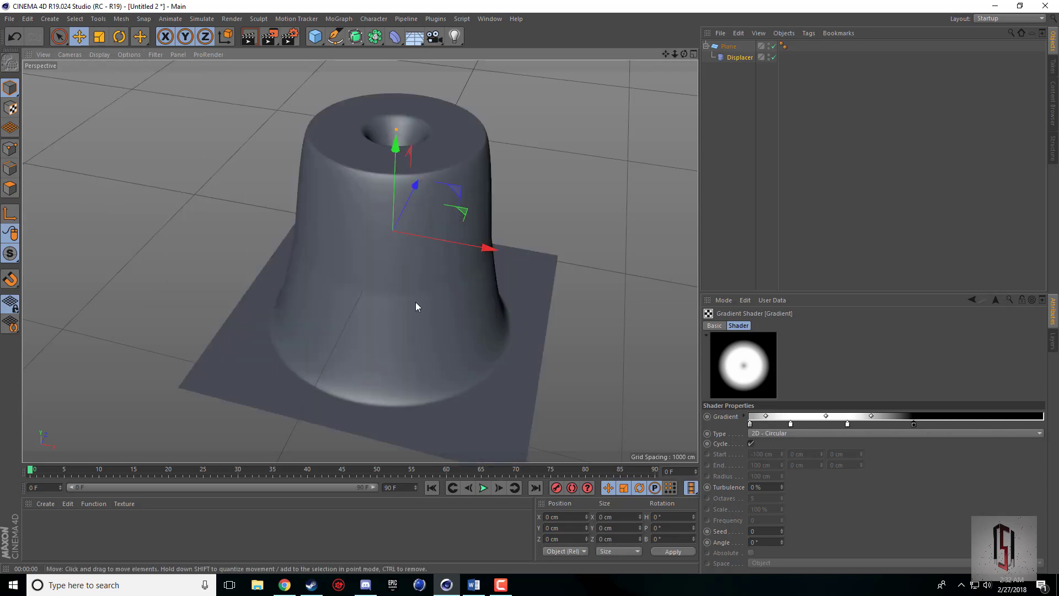
{"action": "left_click", "coordinate": [545, 307]}
{"action": "left_click", "coordinate": [408, 193]}
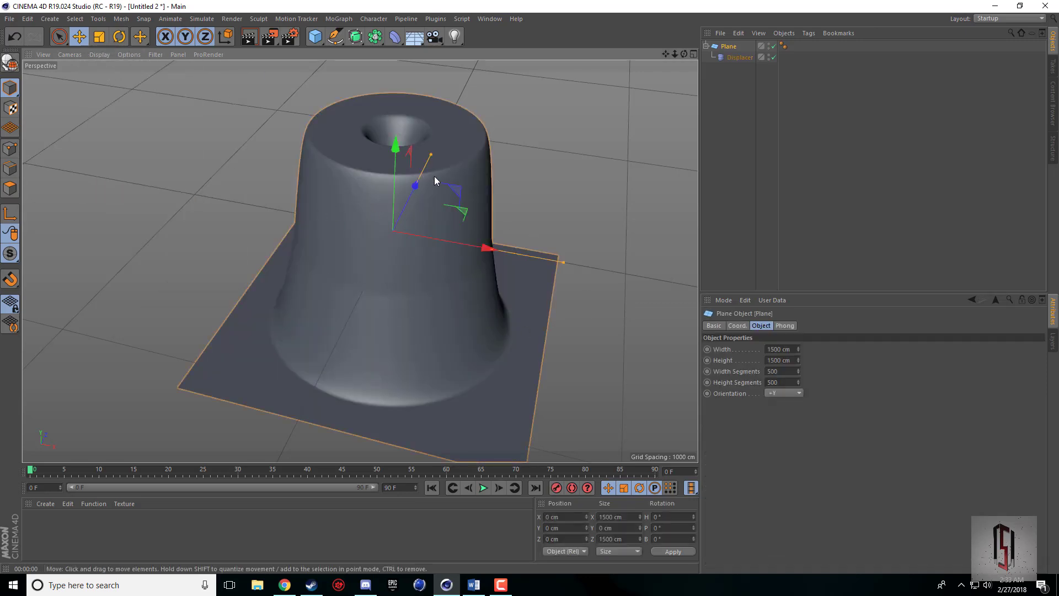
Step: Reopen the Displacer's Gradient shader and move its two white knots inward to about 10% and 25% of the gradient
{"action": "left_click", "coordinate": [736, 57]}
{"action": "left_click", "coordinate": [794, 360]}
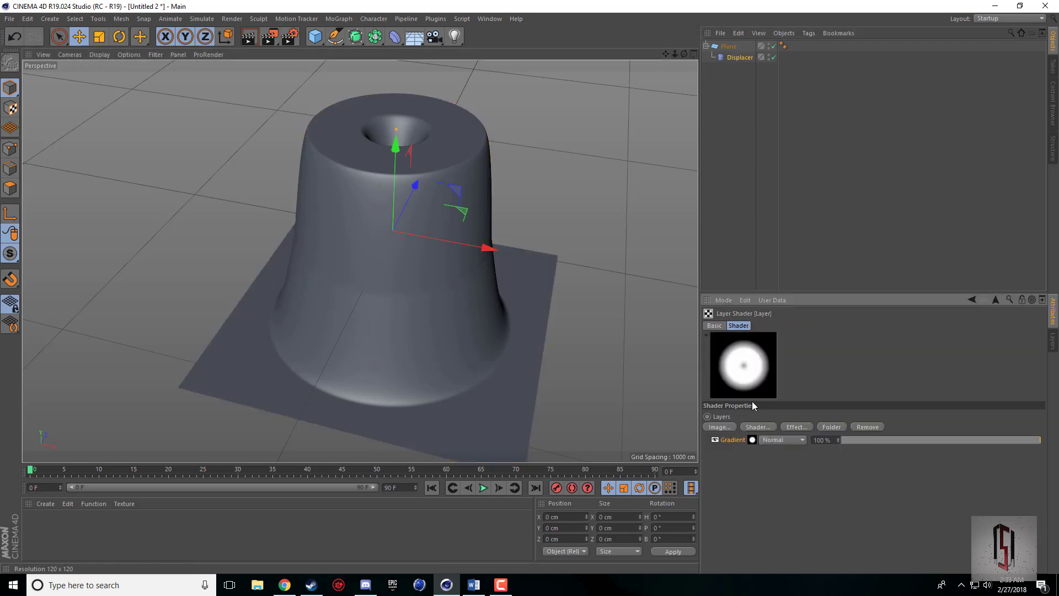
{"action": "left_click", "coordinate": [751, 440]}
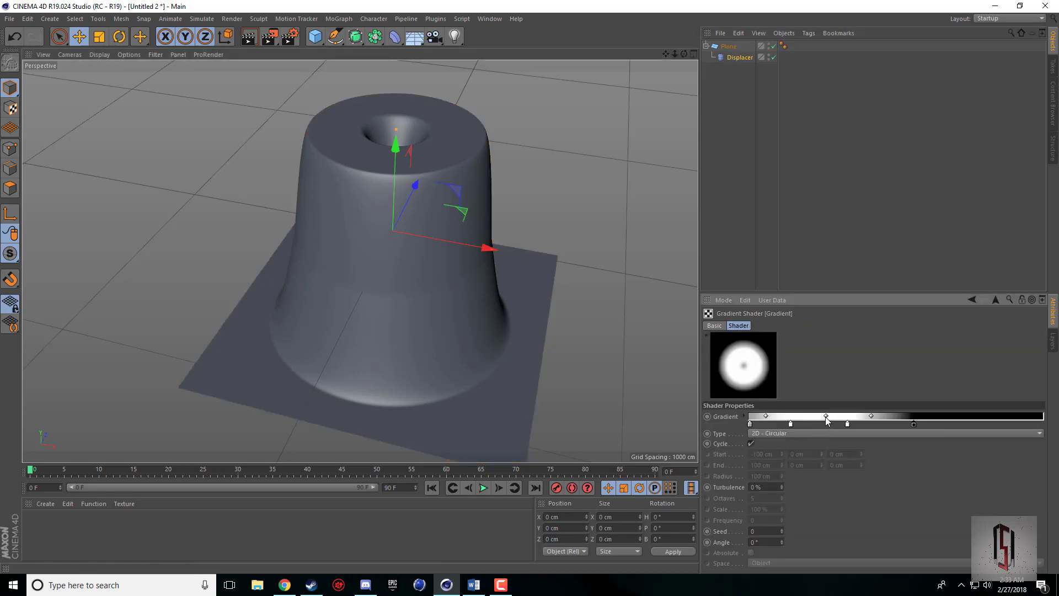
{"action": "mouse_move", "coordinate": [827, 424]}
{"action": "left_mouse_down"}
{"action": "mouse_move", "coordinate": [776, 424]}
{"action": "mouse_move", "coordinate": [824, 424]}
{"action": "left_mouse_up"}
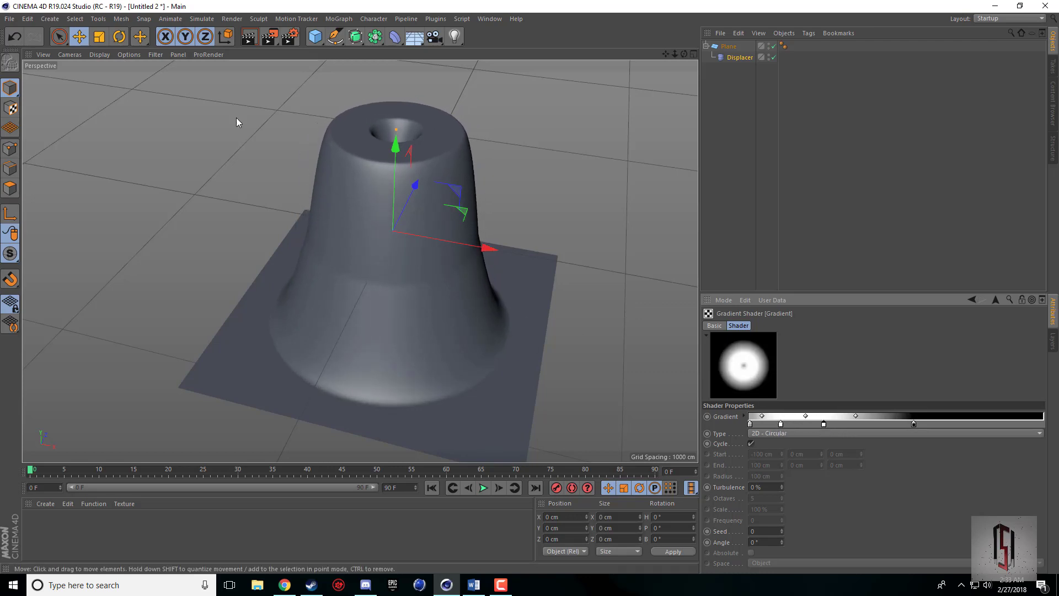
{"action": "left_click", "coordinate": [548, 138]}
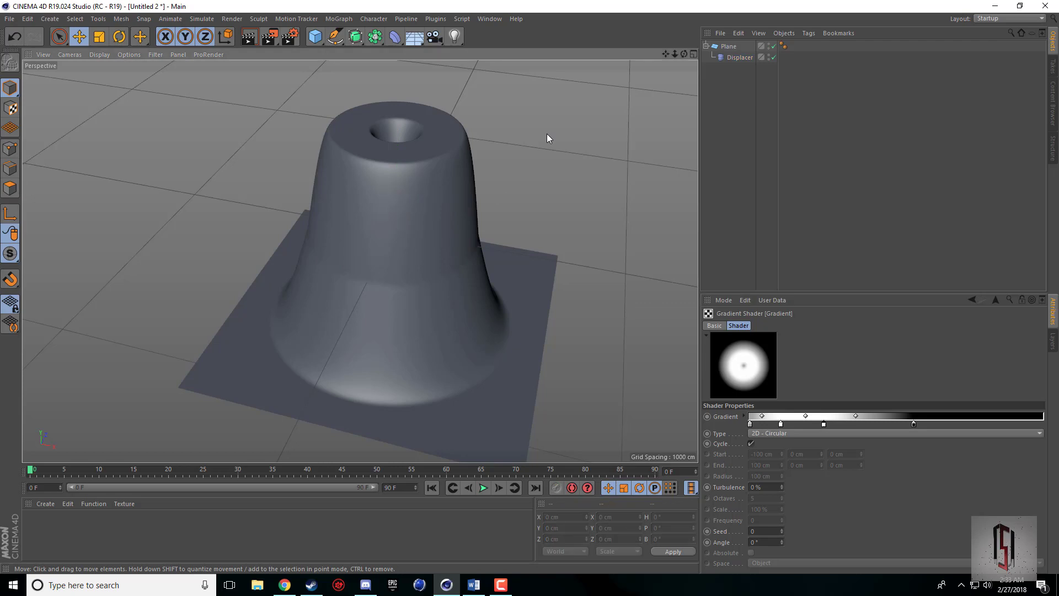
Step: Reopen the Gradient shader through the Displacer's Layer shader and raise its turbulence to 6%
{"action": "left_click", "coordinate": [521, 359]}
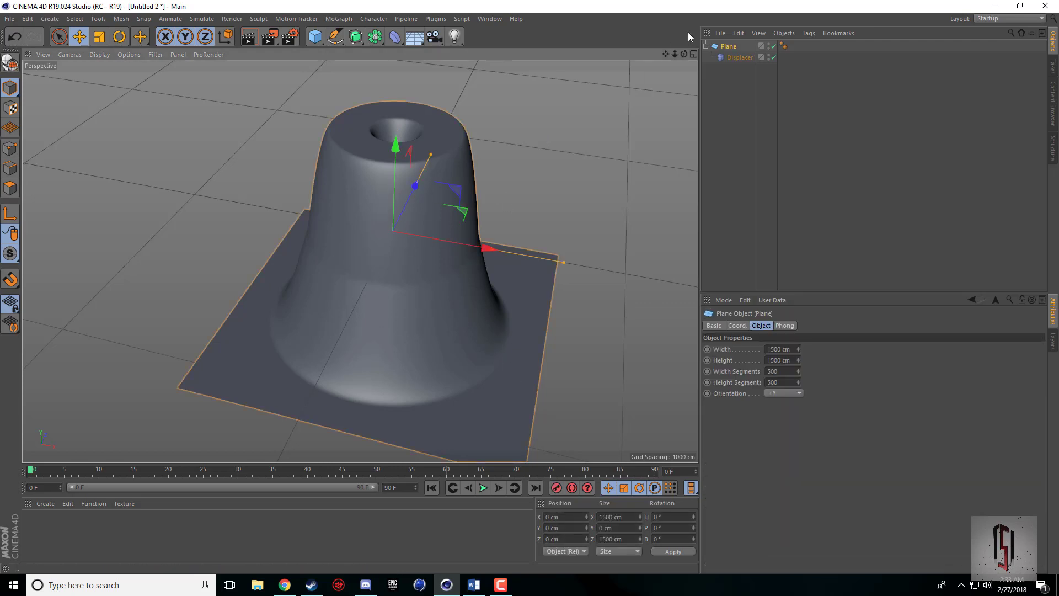
{"action": "left_click", "coordinate": [741, 56]}
{"action": "left_click", "coordinate": [747, 376]}
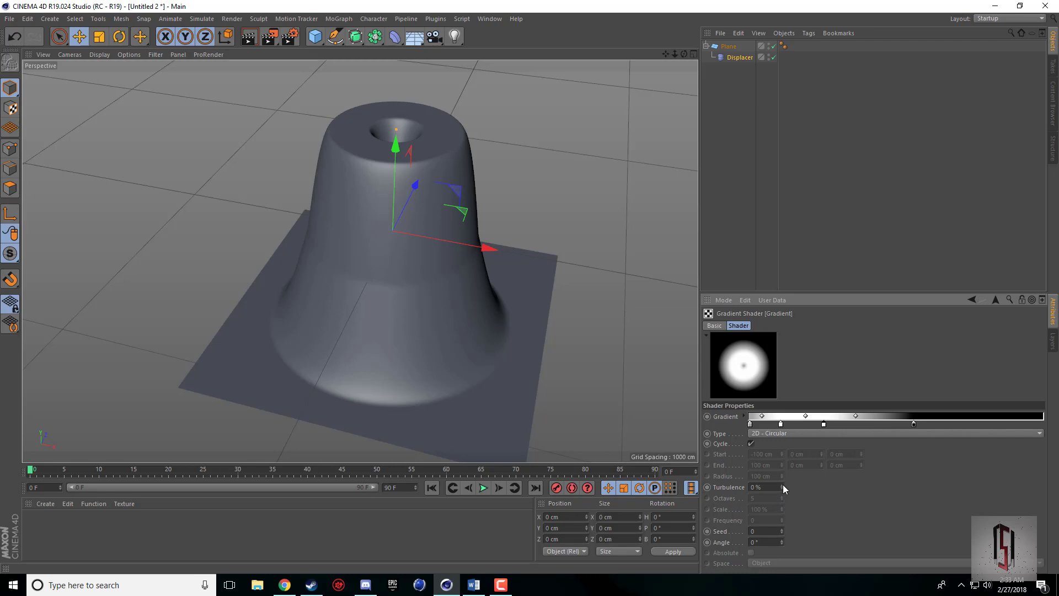
{"action": "left_click", "coordinate": [782, 484]}
{"action": "left_click", "coordinate": [783, 483]}
{"action": "left_click", "coordinate": [783, 483]}
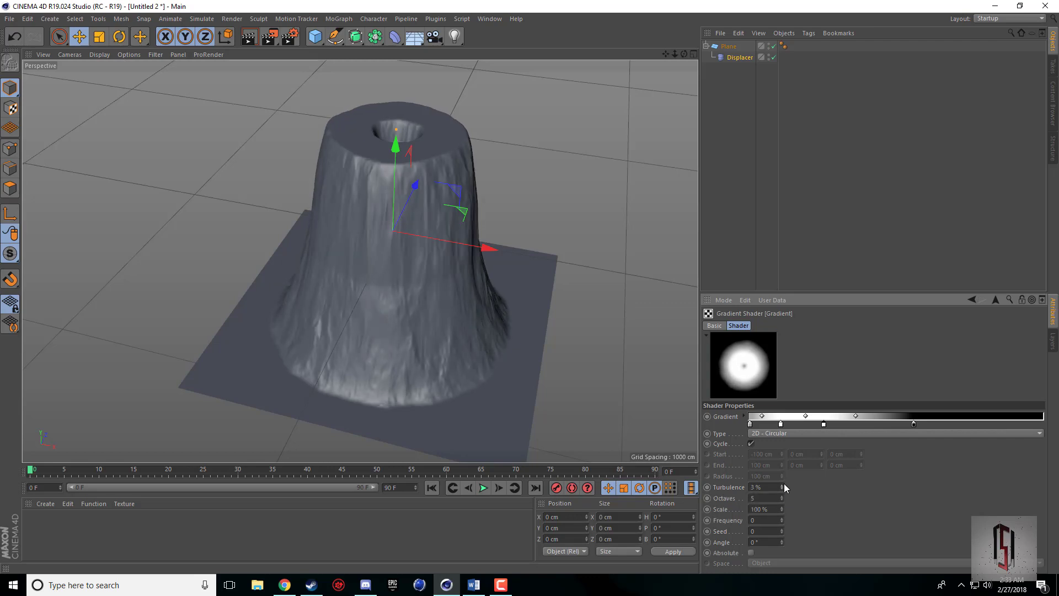
{"action": "left_click", "coordinate": [783, 483]}
{"action": "left_click", "coordinate": [783, 483]}
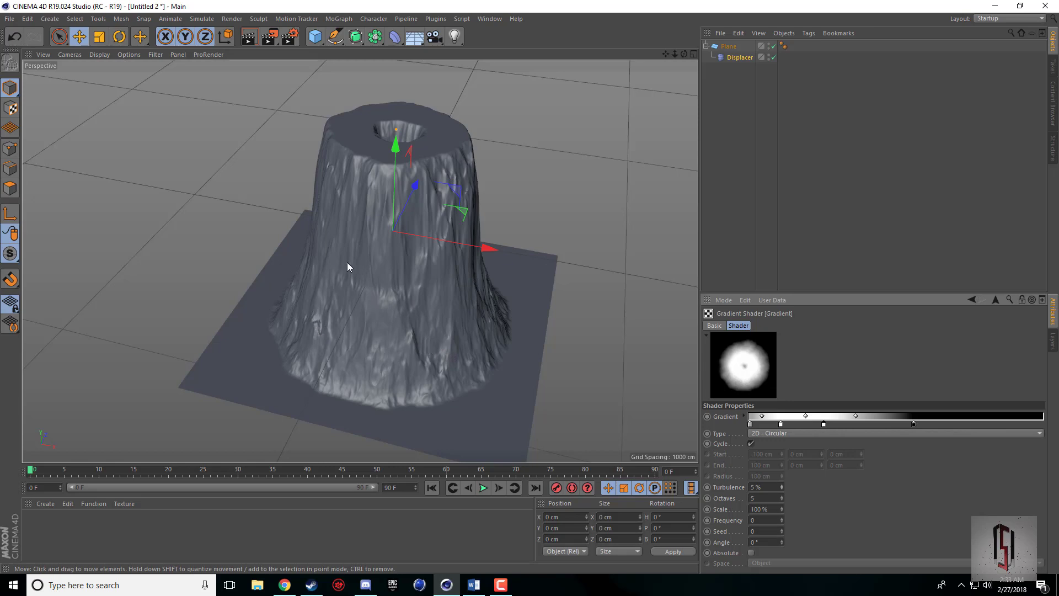
{"action": "left_click", "coordinate": [780, 485]}
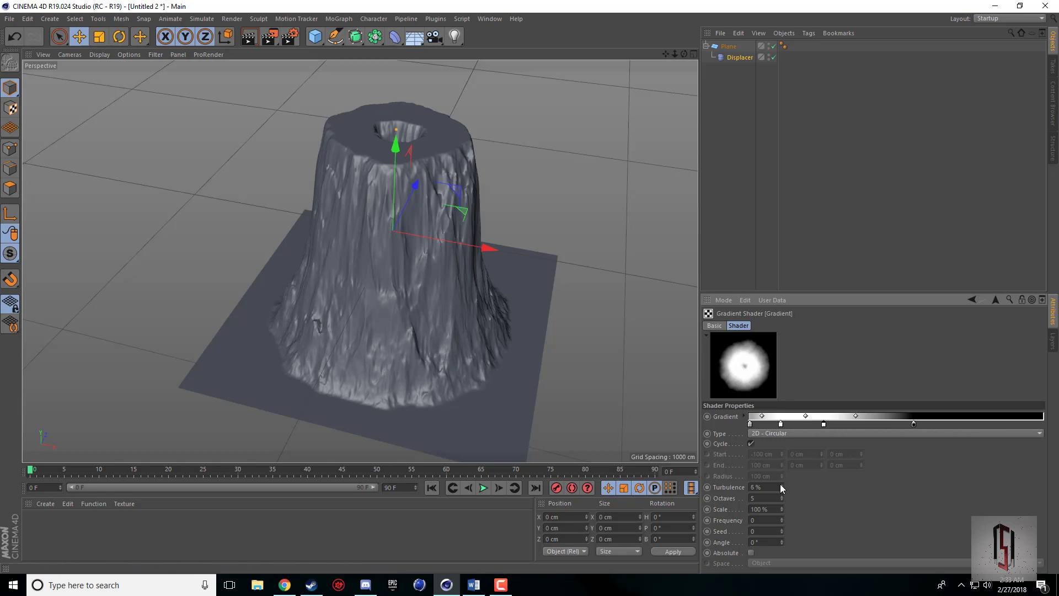
Step: Test-render the mountain with 19% gradient turbulence, and set turbulence to 9% and octaves to 5.5
{"action": "left_click_drag", "start_coordinate": [782, 485], "coordinate": [781, 482]}
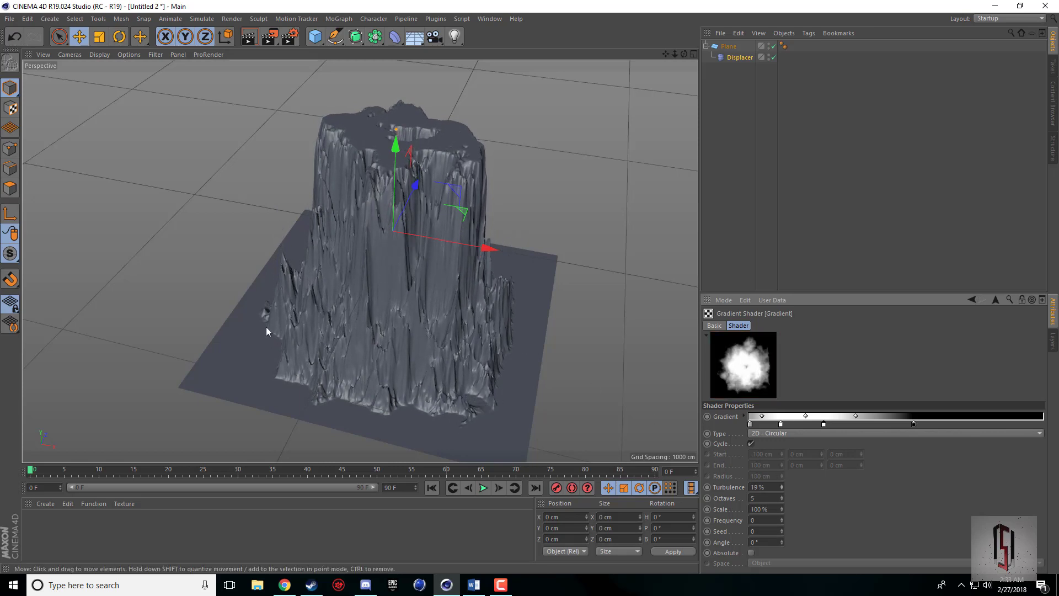
{"action": "left_click", "coordinate": [249, 38]}
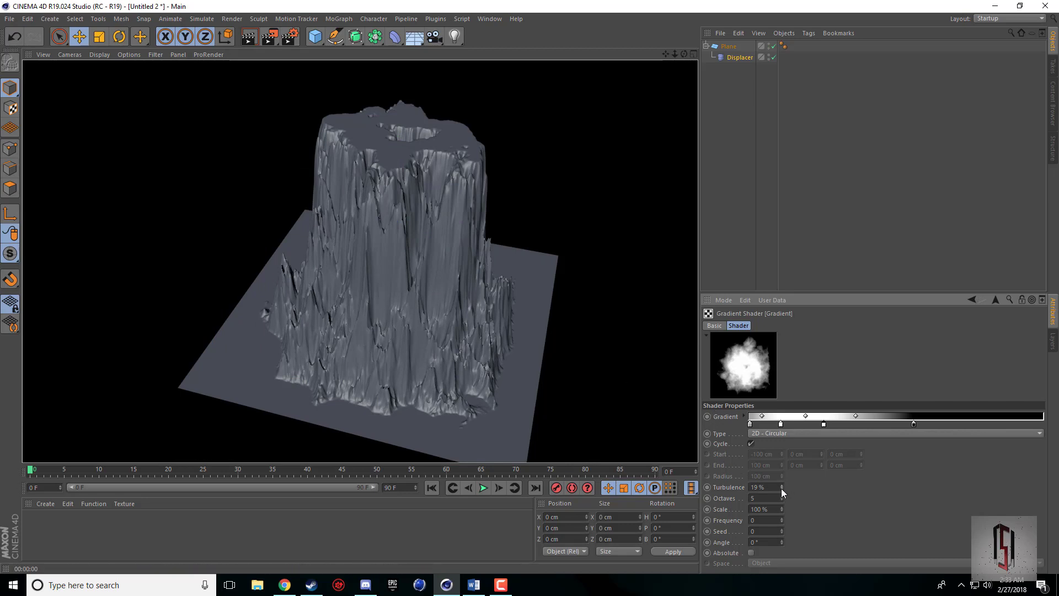
{"action": "left_click_drag", "start_coordinate": [781, 489], "coordinate": [781, 510]}
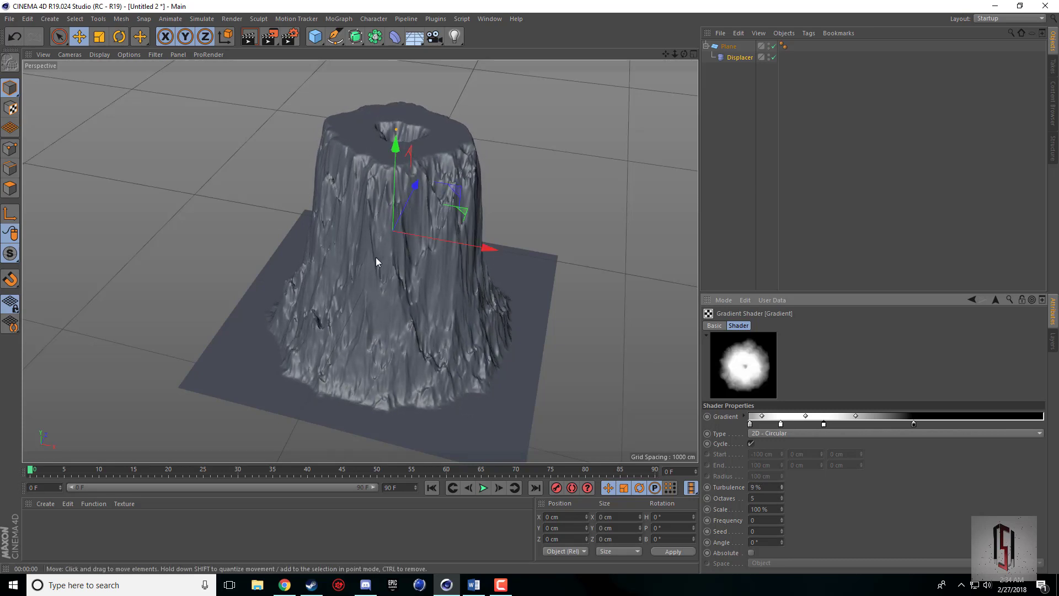
{"action": "left_click", "coordinate": [584, 251]}
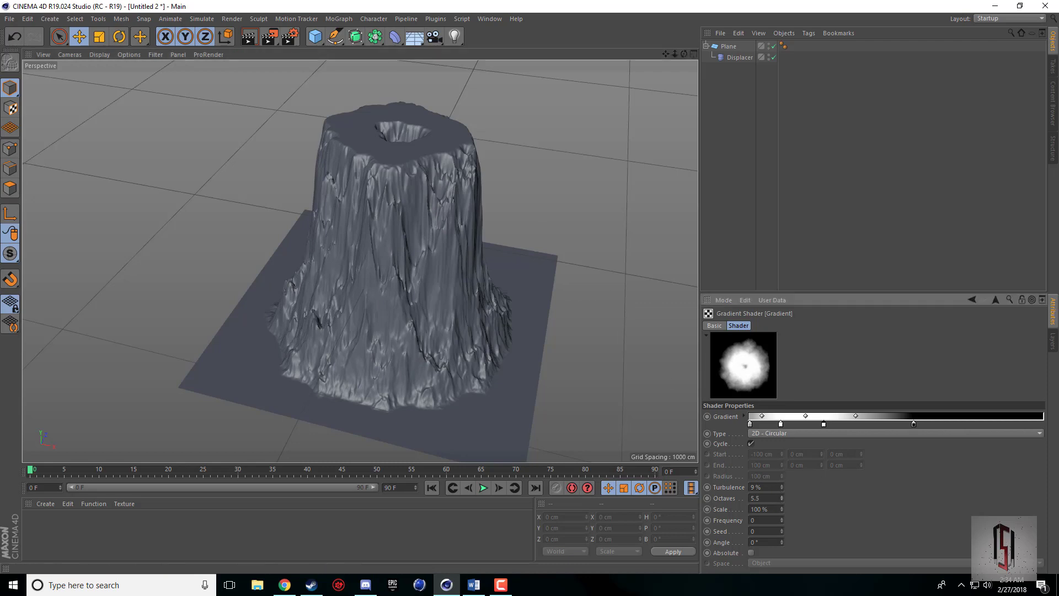
Step: Try several octave values for the Gradient shader, including 8.8 and 25, and settle on 6 octaves
{"action": "mouse_move", "coordinate": [781, 498]}
{"action": "left_mouse_down"}
{"action": "mouse_move", "coordinate": [782, 516]}
{"action": "mouse_move", "coordinate": [782, 497]}
{"action": "left_mouse_up"}
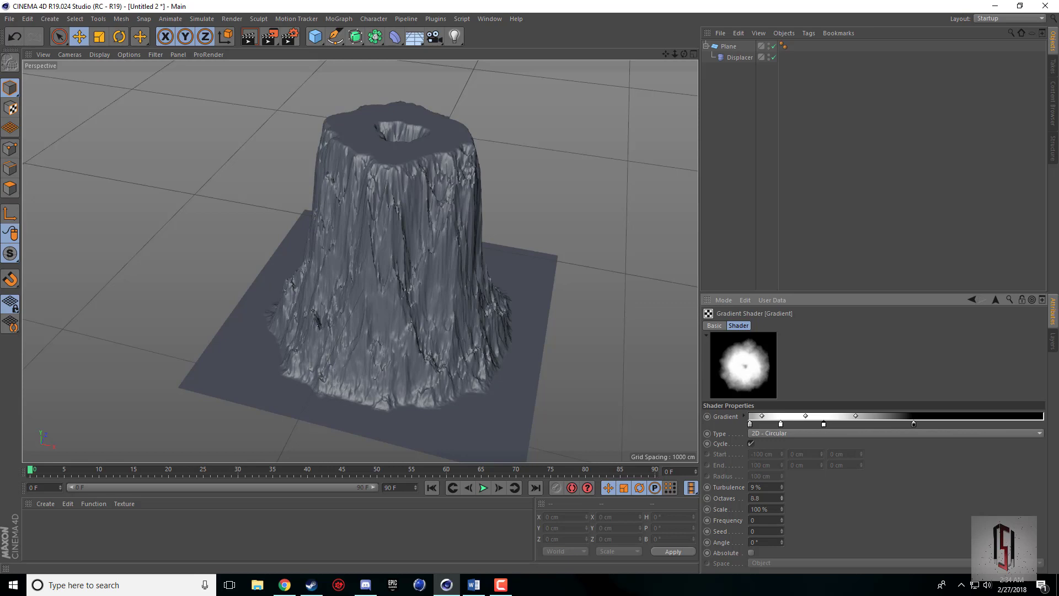
{"action": "left_click_drag", "start_coordinate": [781, 498], "coordinate": [711, 495]}
{"action": "double_click", "coordinate": [763, 498]}
{"action": "type", "text": "2"}
{"action": "type", "text": "5"}
{"action": "key", "text": "Return"}
{"action": "left_click_drag", "start_coordinate": [776, 495], "coordinate": [722, 496]}
{"action": "type", "text": "3"}
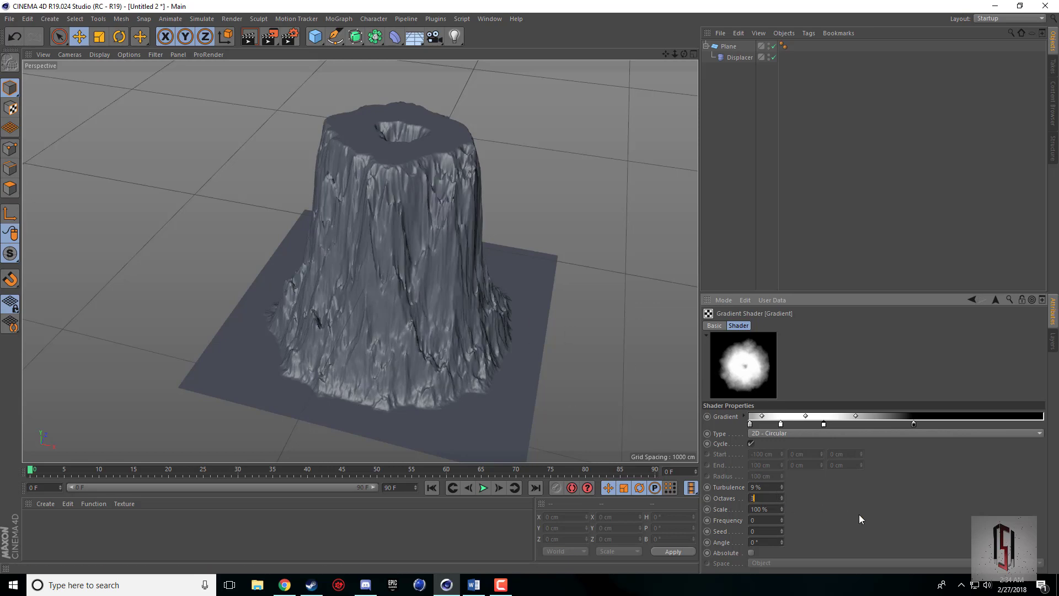
{"action": "key", "text": "Return"}
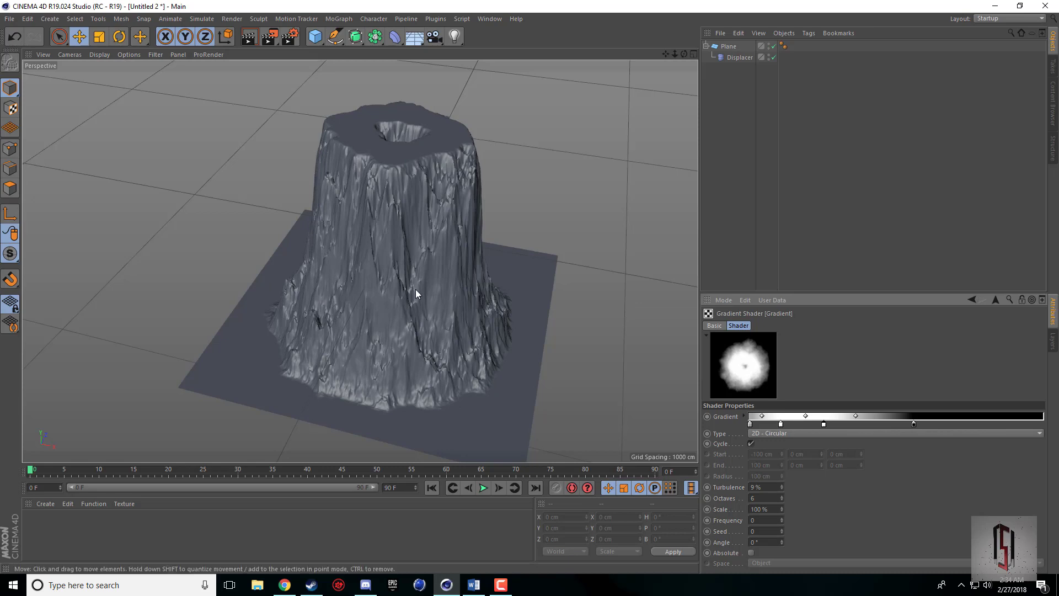
Step: Step the Gradient shader's seed up through successive variations of the mountain shape to 21
{"action": "left_click", "coordinate": [782, 530]}
{"action": "left_click", "coordinate": [782, 529]}
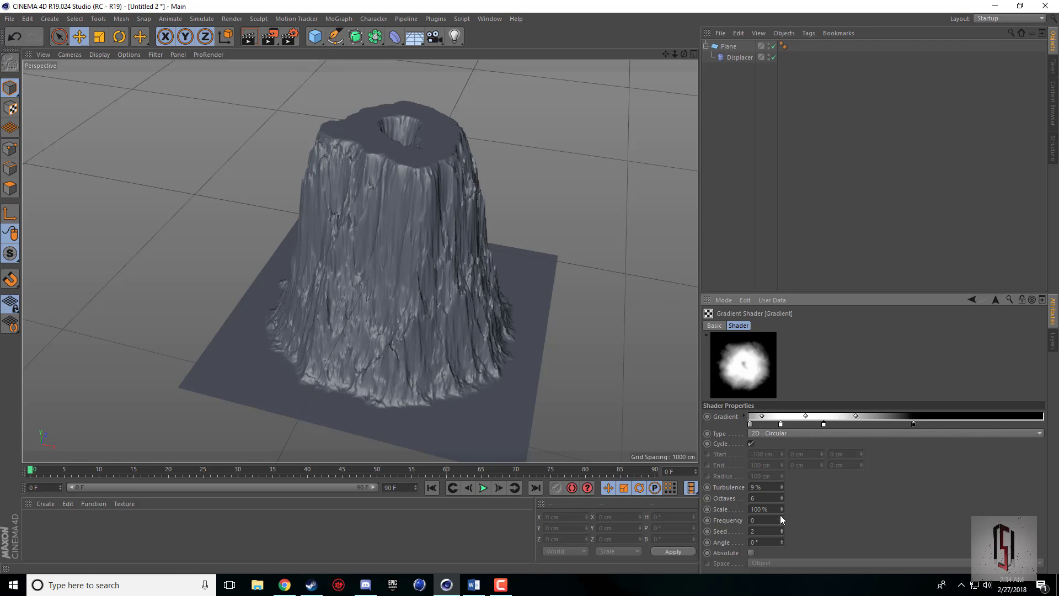
{"action": "left_click", "coordinate": [781, 529]}
{"action": "left_click", "coordinate": [781, 529]}
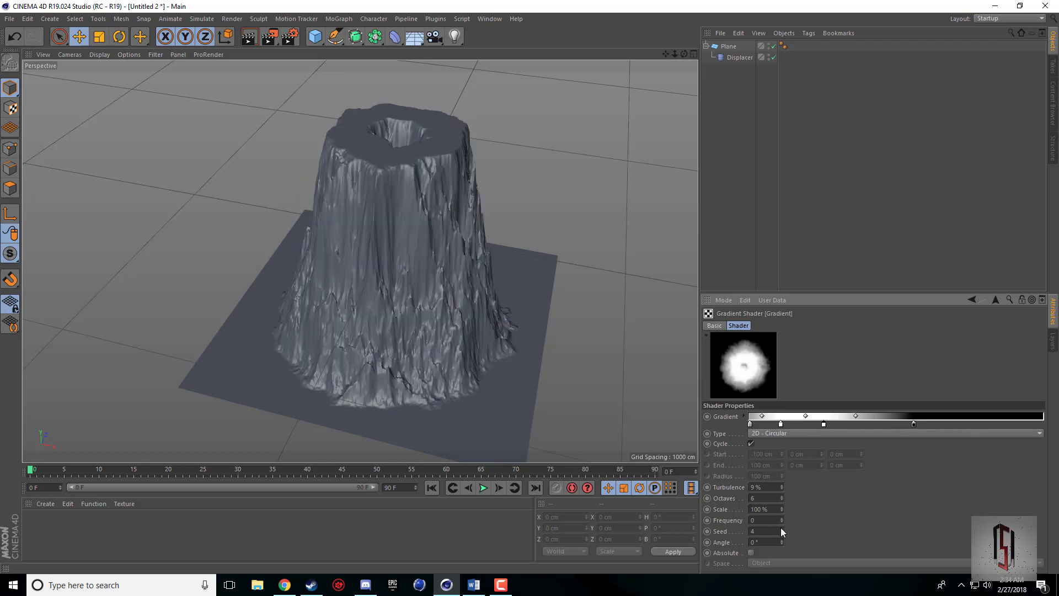
{"action": "left_click", "coordinate": [781, 529]}
{"action": "left_click", "coordinate": [781, 528]}
{"action": "left_click", "coordinate": [781, 529]}
{"action": "left_click", "coordinate": [781, 530]}
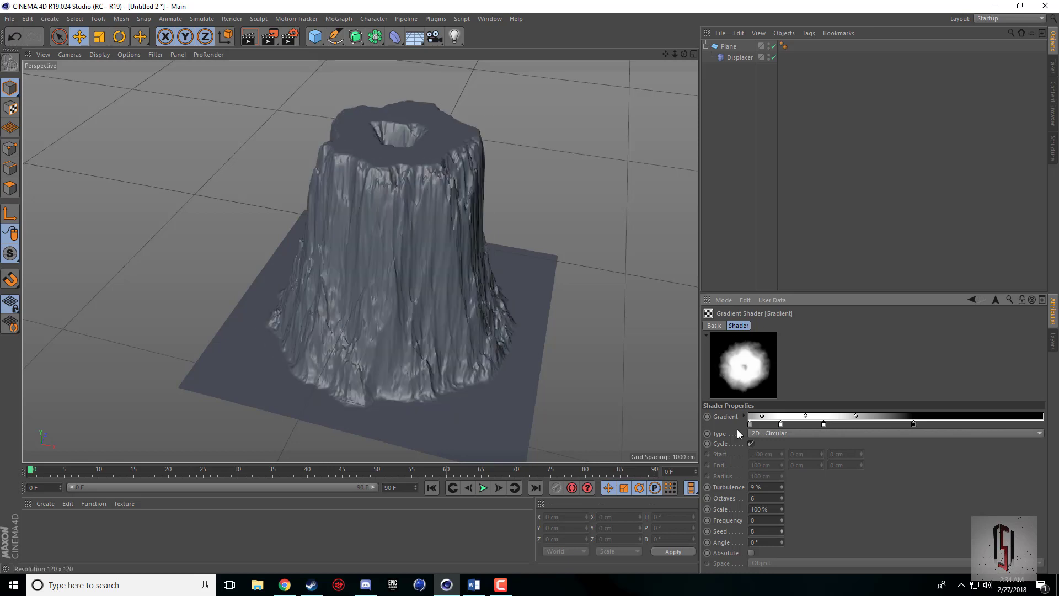
{"action": "left_click", "coordinate": [781, 528]}
{"action": "left_click", "coordinate": [781, 528]}
{"action": "left_click", "coordinate": [781, 528]}
{"action": "left_click", "coordinate": [781, 528]}
{"action": "left_click", "coordinate": [781, 529]}
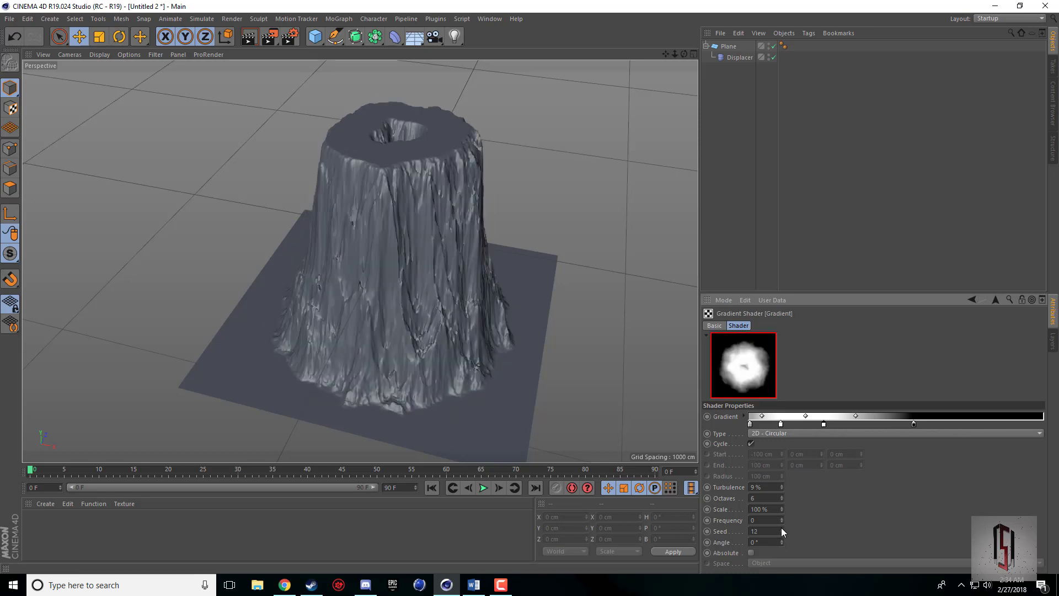
{"action": "left_click", "coordinate": [781, 528]}
{"action": "left_click", "coordinate": [781, 528]}
{"action": "left_click", "coordinate": [781, 528]}
{"action": "left_click", "coordinate": [781, 527]}
{"action": "left_click", "coordinate": [781, 527]}
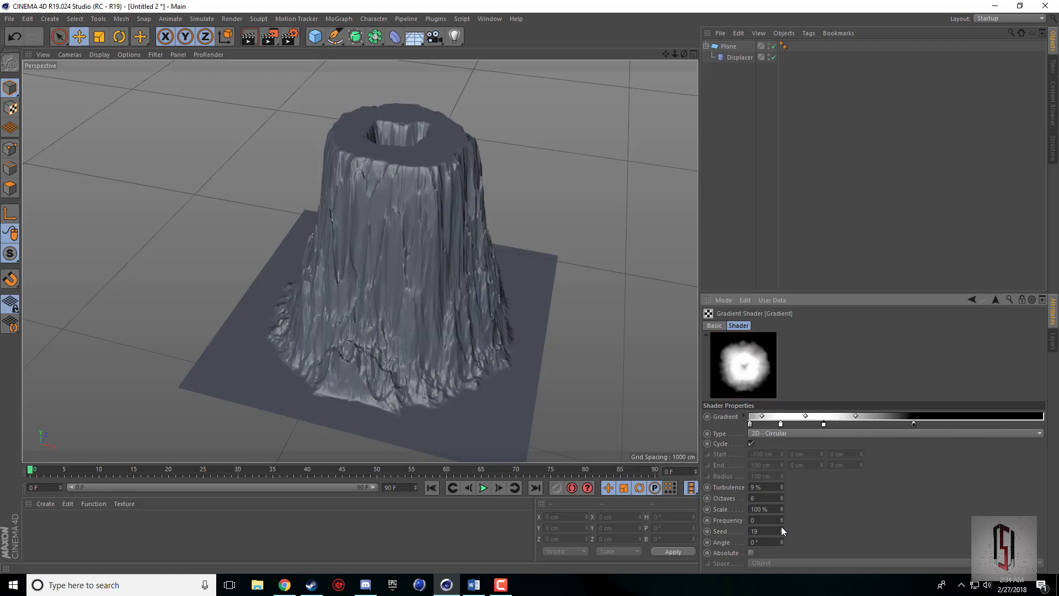
{"action": "left_click", "coordinate": [781, 526]}
{"action": "left_click", "coordinate": [781, 526]}
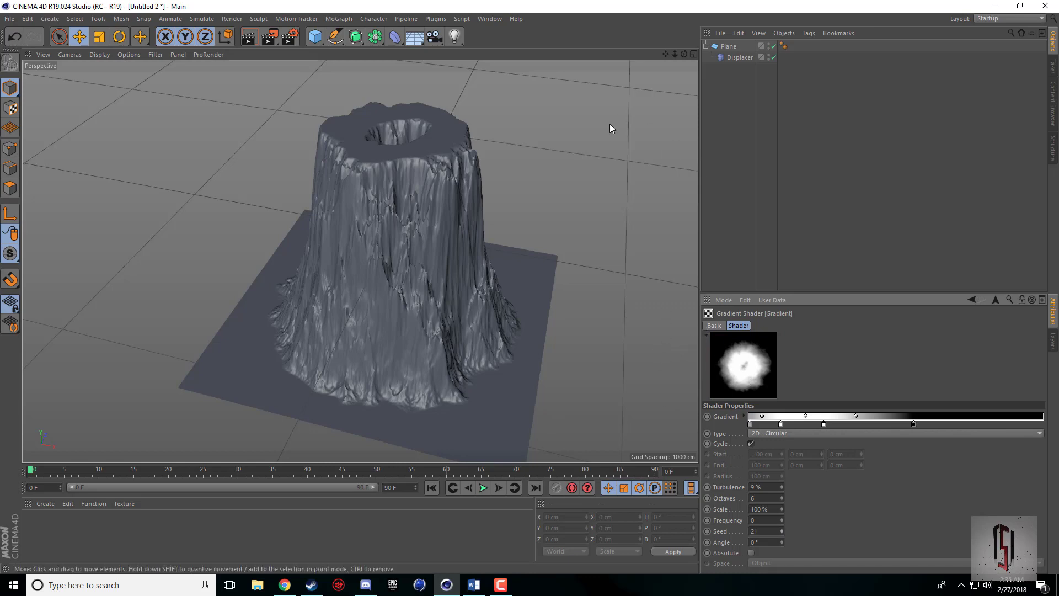
Step: Reopen the Displacer's Layer shader and add a Noise shader above the Gradient layer
{"action": "left_click", "coordinate": [737, 57]}
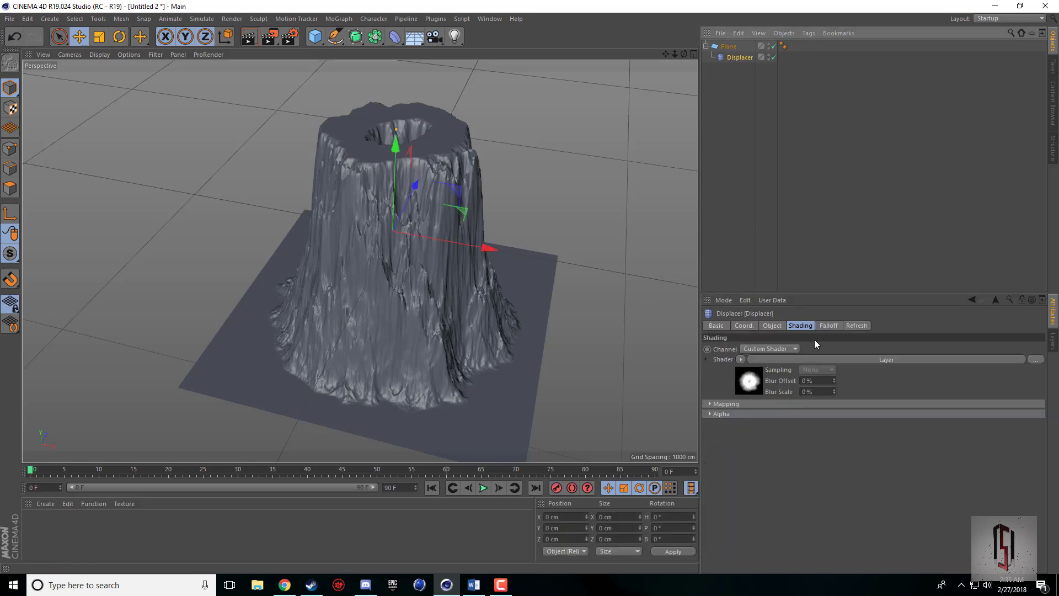
{"action": "left_click", "coordinate": [752, 388]}
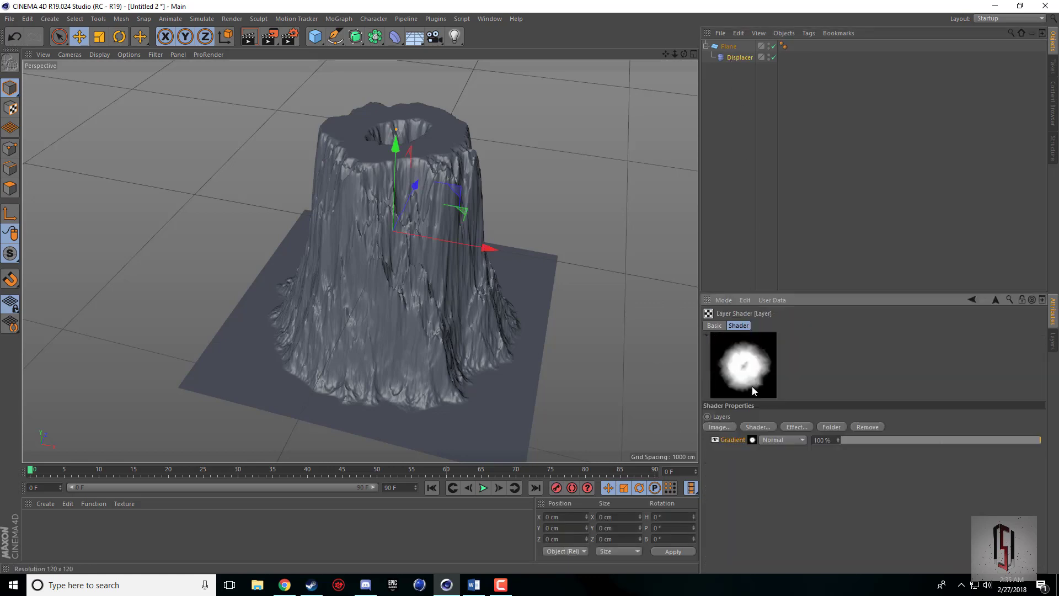
{"action": "left_click", "coordinate": [749, 426]}
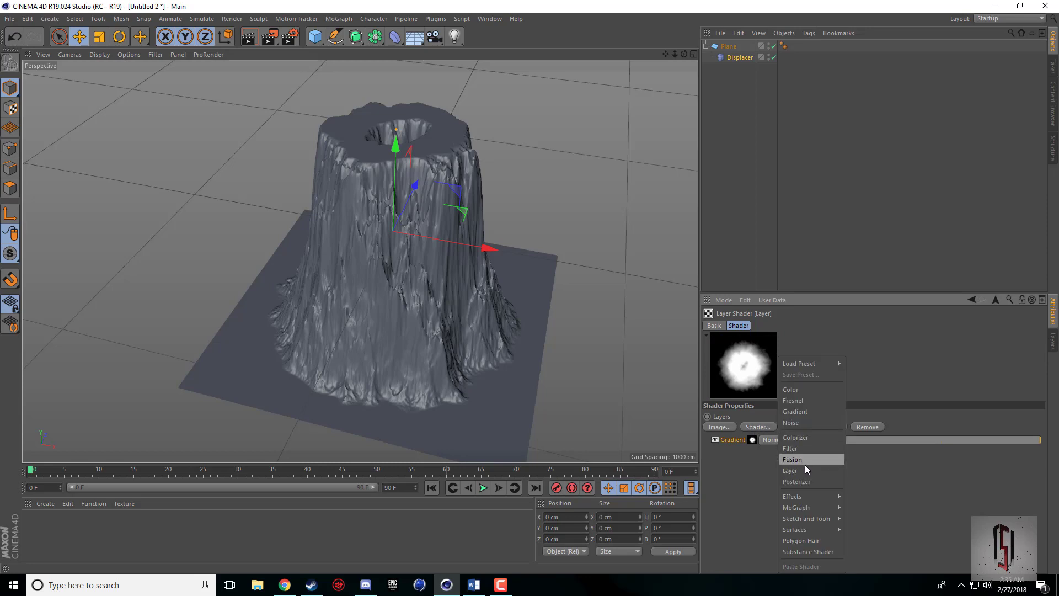
{"action": "left_click", "coordinate": [806, 422]}
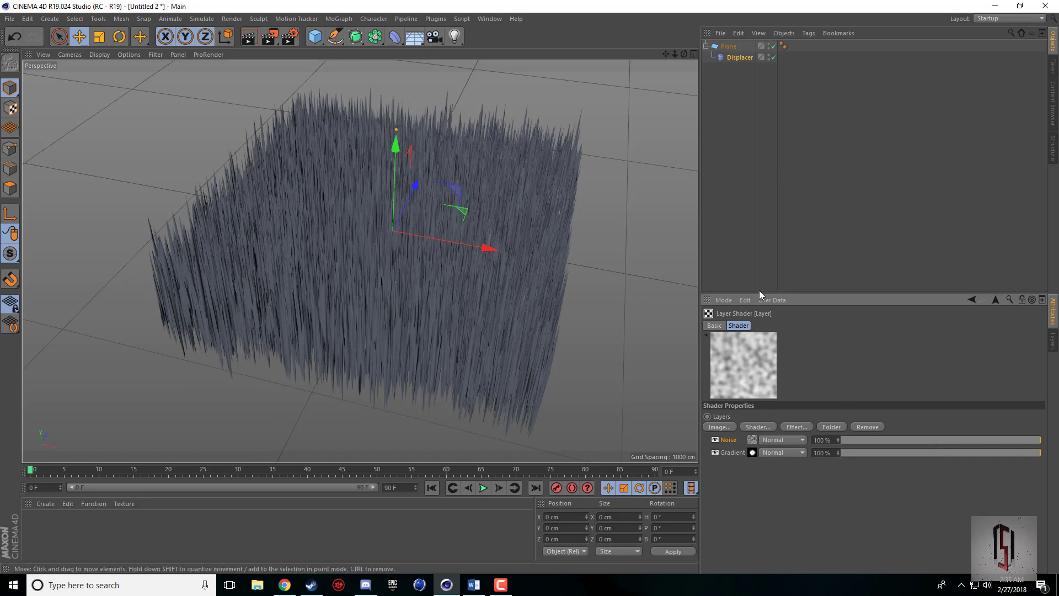
{"action": "mouse_move", "coordinate": [731, 453]}
{"action": "left_mouse_down"}
{"action": "mouse_move", "coordinate": [731, 436]}
{"action": "mouse_move", "coordinate": [727, 454]}
{"action": "left_mouse_up"}
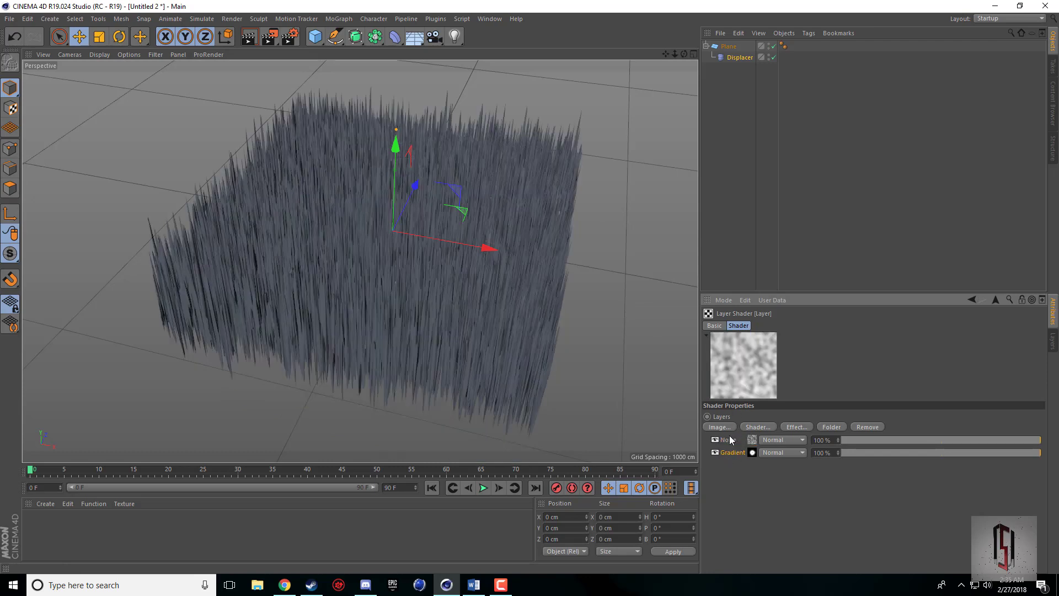
Step: Open the Noise layer's shader, keep its space on Texture, try a global scale of 500%, and set it to 600%
{"action": "left_click", "coordinate": [730, 439]}
{"action": "left_click", "coordinate": [751, 441]}
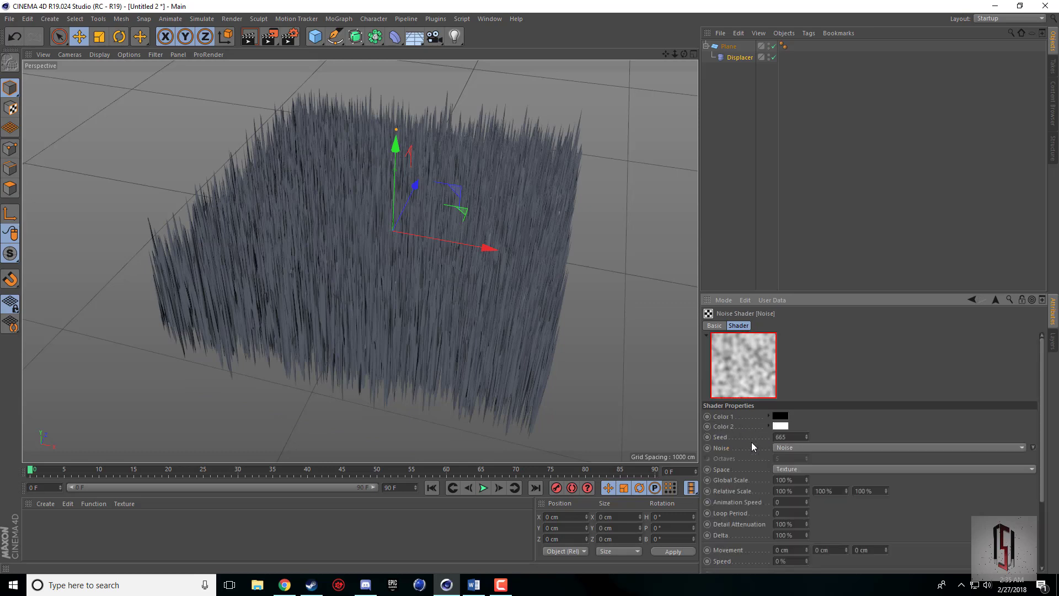
{"action": "left_click", "coordinate": [798, 469]}
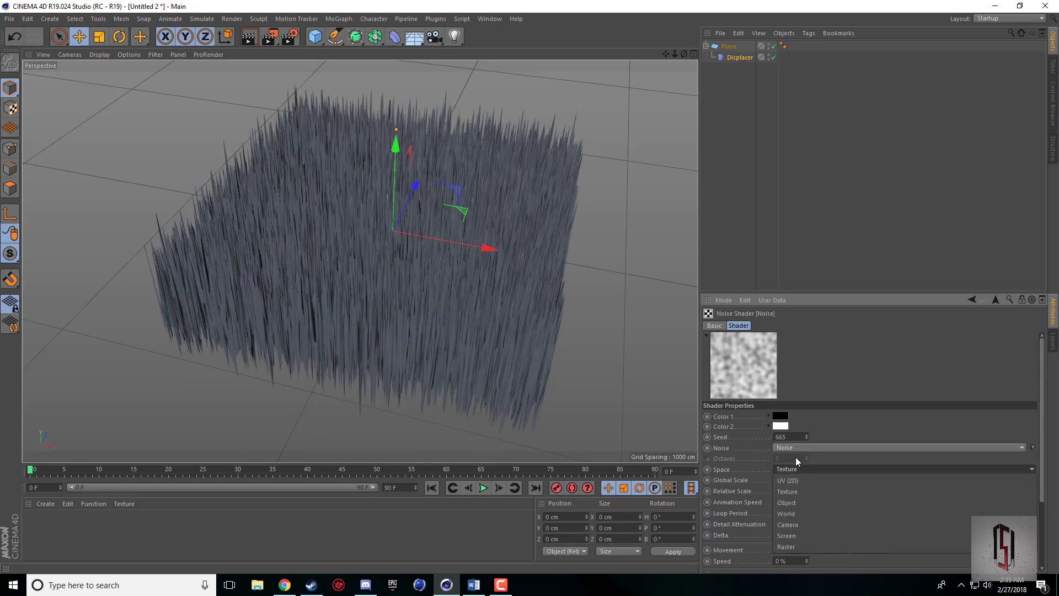
{"action": "left_click", "coordinate": [794, 491]}
{"action": "left_click", "coordinate": [790, 480]}
{"action": "type", "text": "500"}
{"action": "key", "text": "Return"}
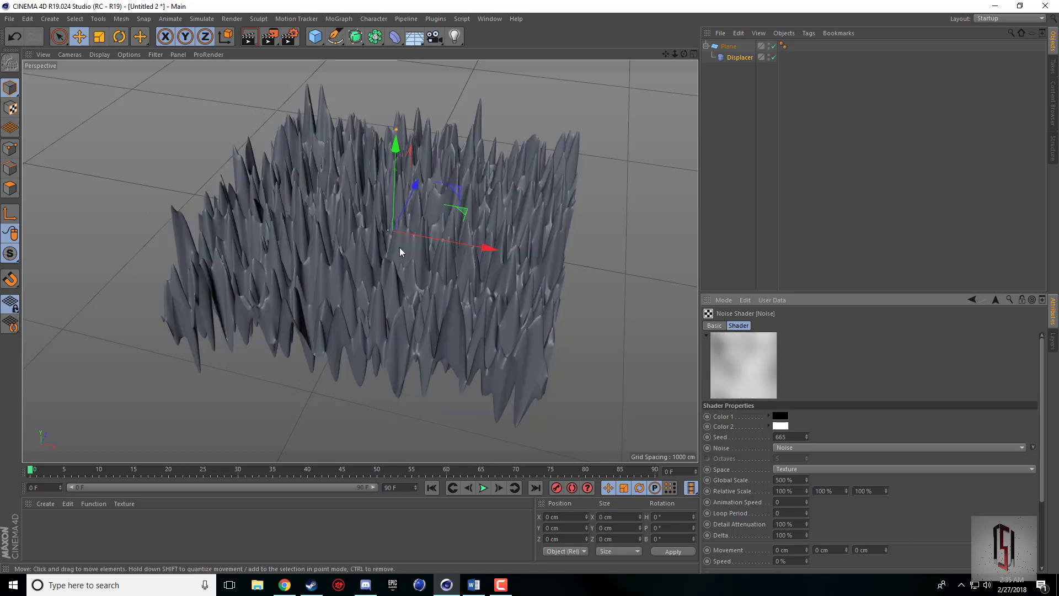
{"action": "left_click", "coordinate": [800, 480]}
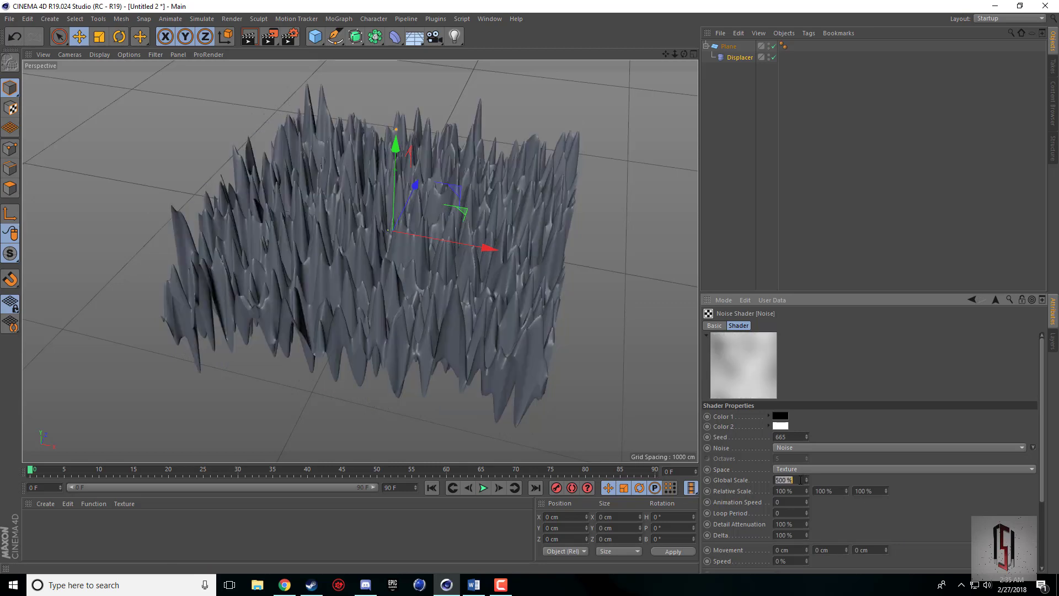
{"action": "type", "text": "600"}
{"action": "key", "text": "Return"}
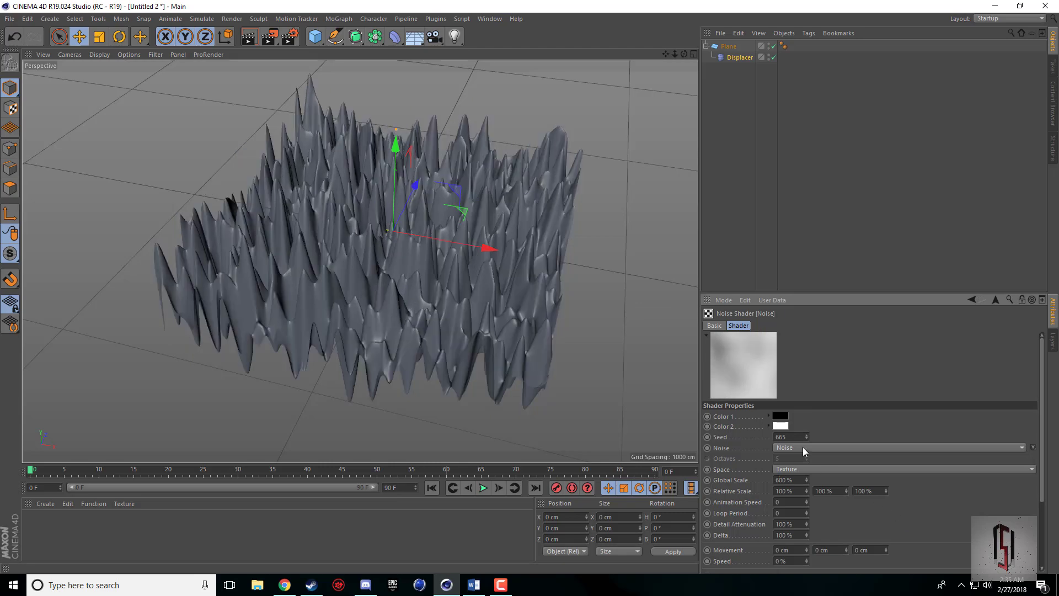
Step: Try Wavy Turbulence, Mod Noise, Gaseous and Fire as the noise type, and settle on Displaced Turbulence
{"action": "left_click", "coordinate": [800, 448]}
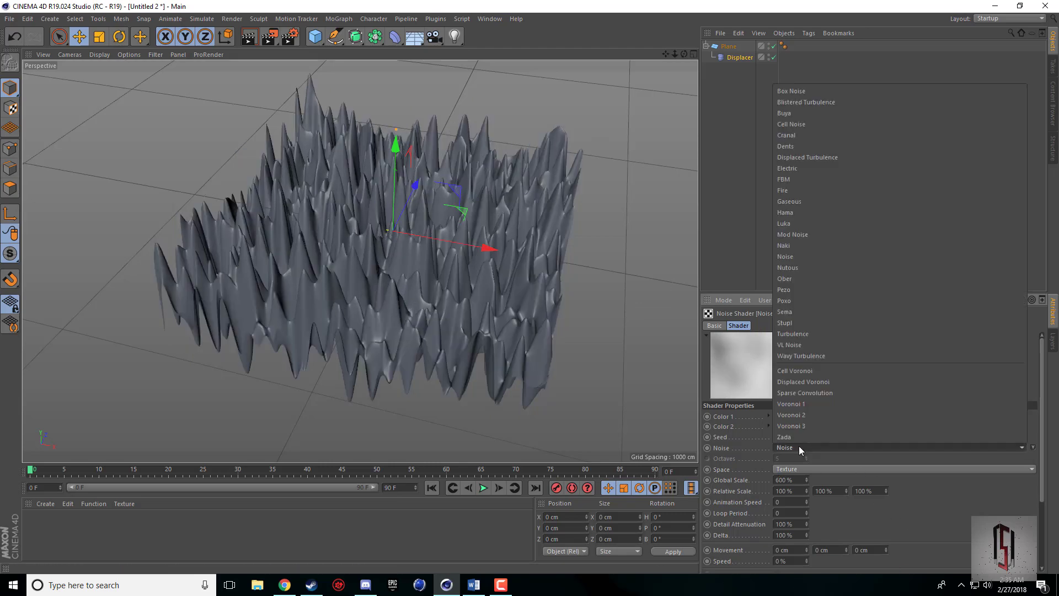
{"action": "left_click", "coordinate": [921, 511]}
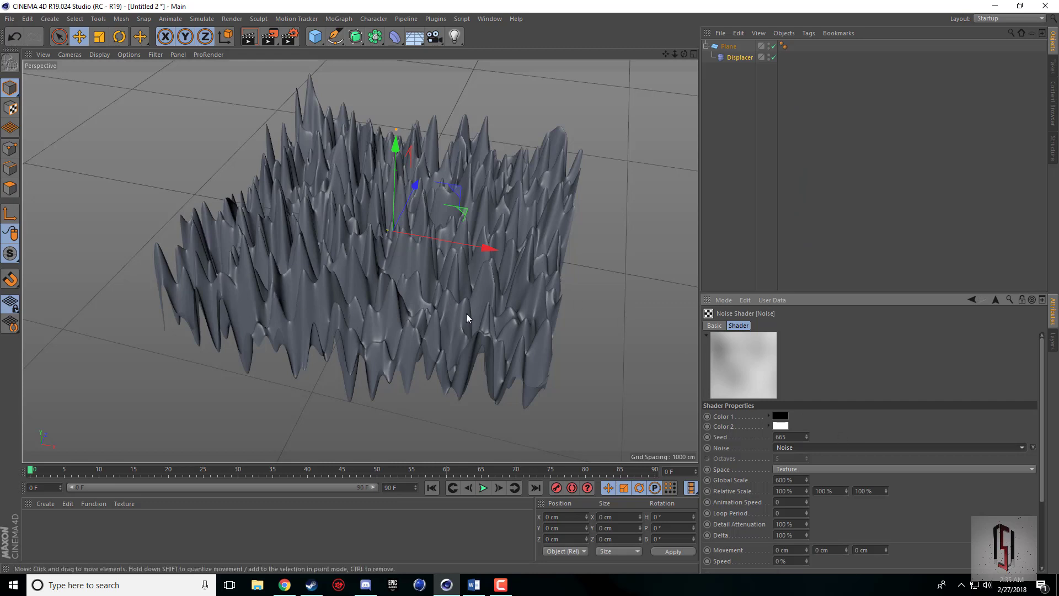
{"action": "left_click", "coordinate": [830, 447]}
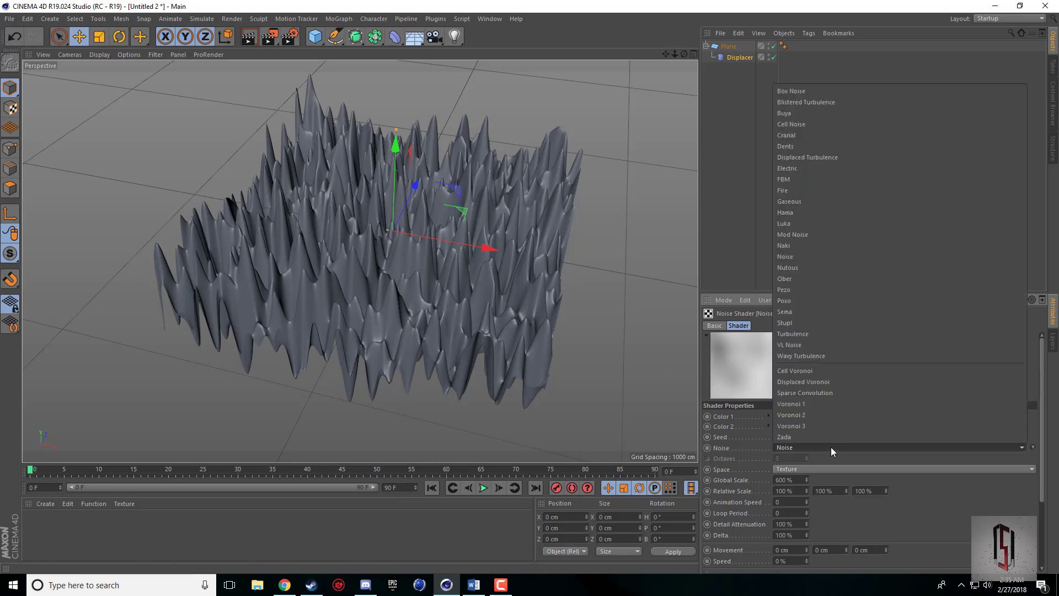
{"action": "left_click", "coordinate": [803, 355]}
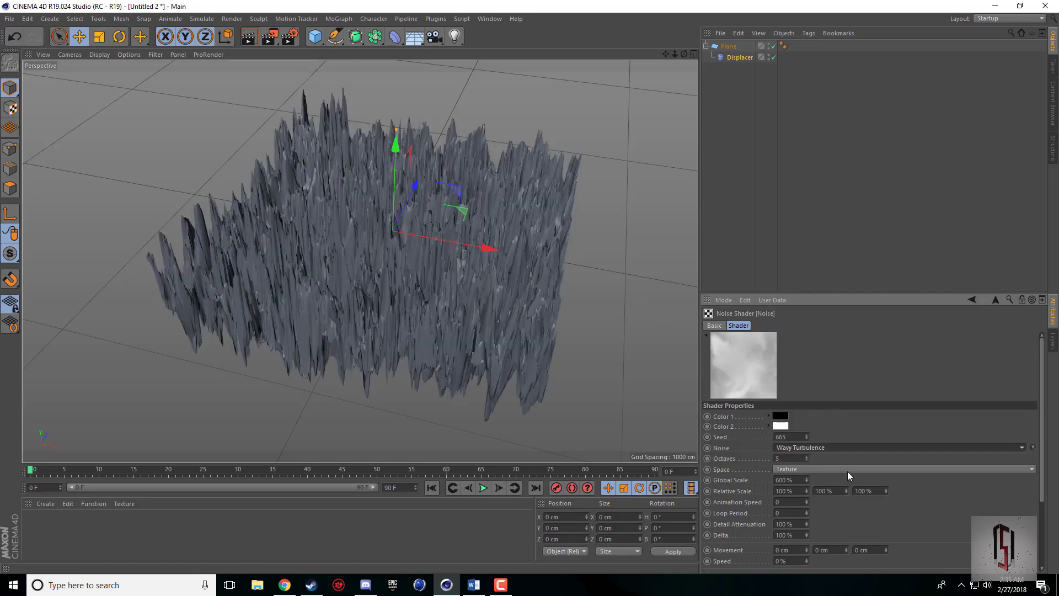
{"action": "left_click", "coordinate": [830, 447]}
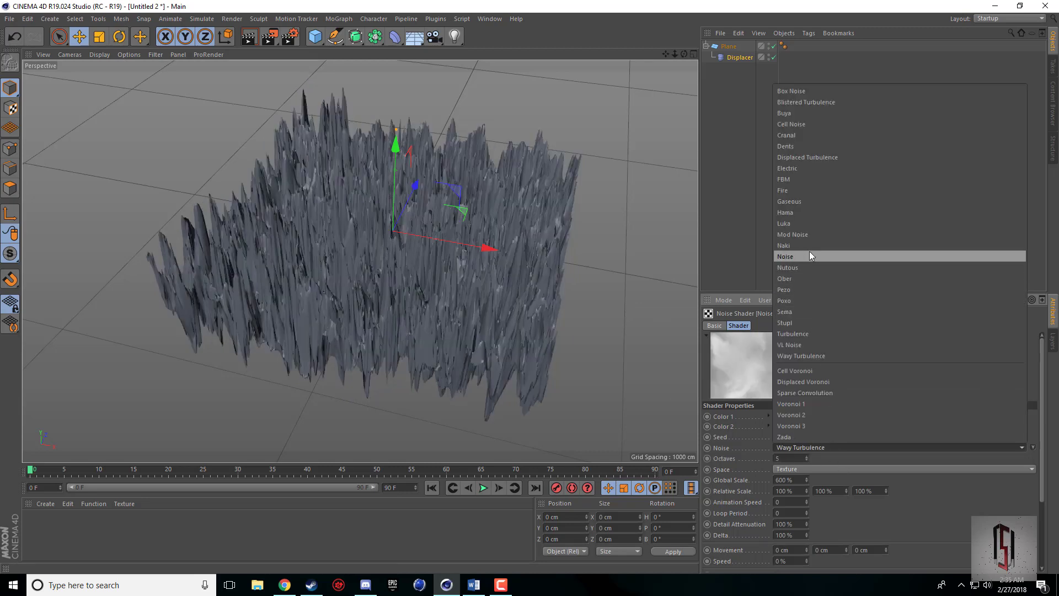
{"action": "left_click", "coordinate": [804, 234]}
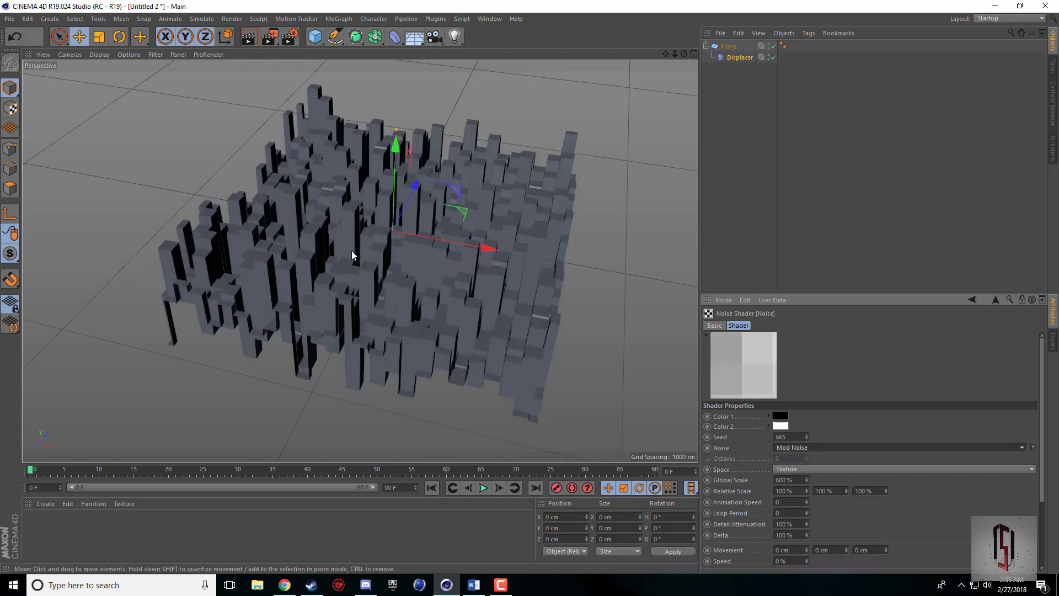
{"action": "left_click", "coordinate": [825, 445]}
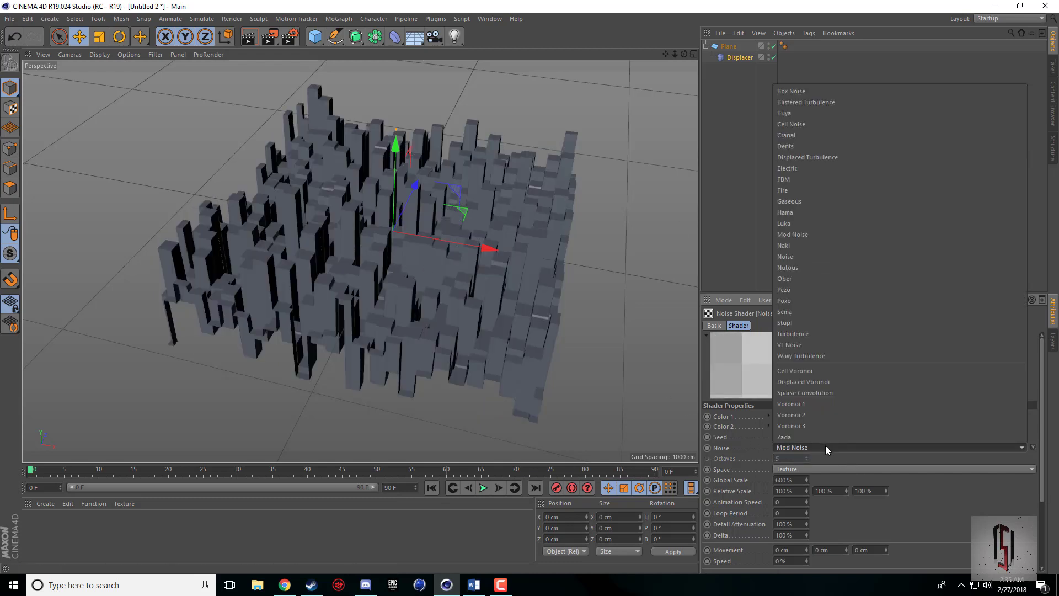
{"action": "left_click", "coordinate": [809, 201]}
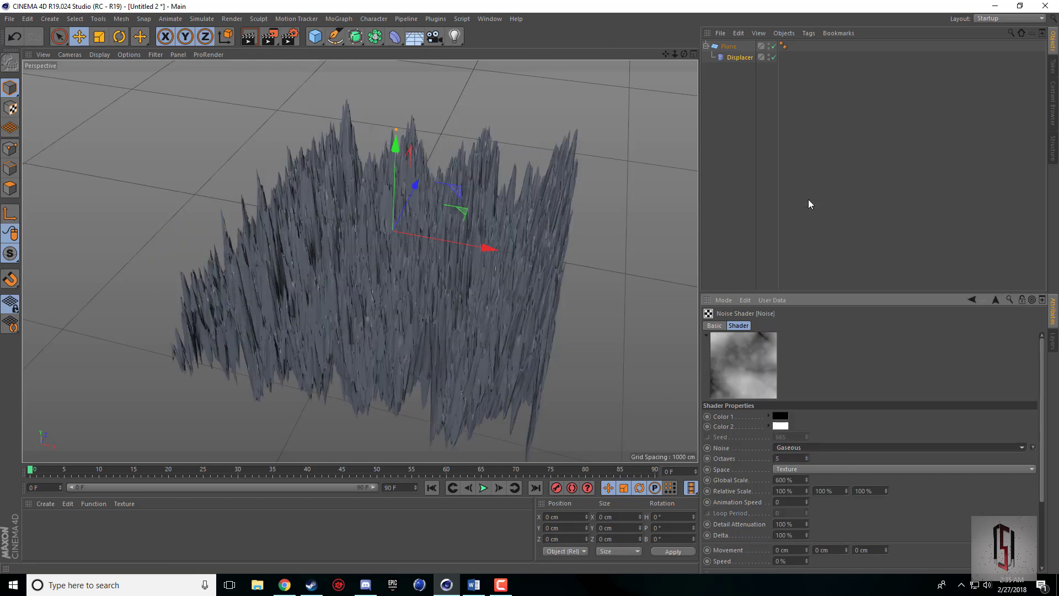
{"action": "scroll", "coordinate": [810, 444], "scroll_direction": "up", "scroll_amount": 2}
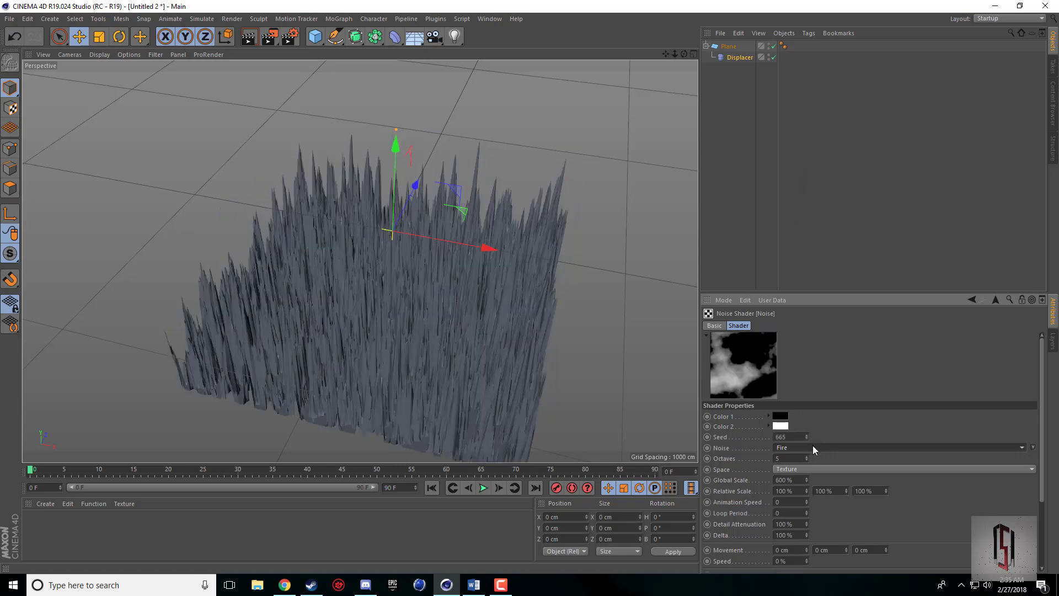
{"action": "scroll", "coordinate": [814, 445], "scroll_direction": "up", "scroll_amount": 2}
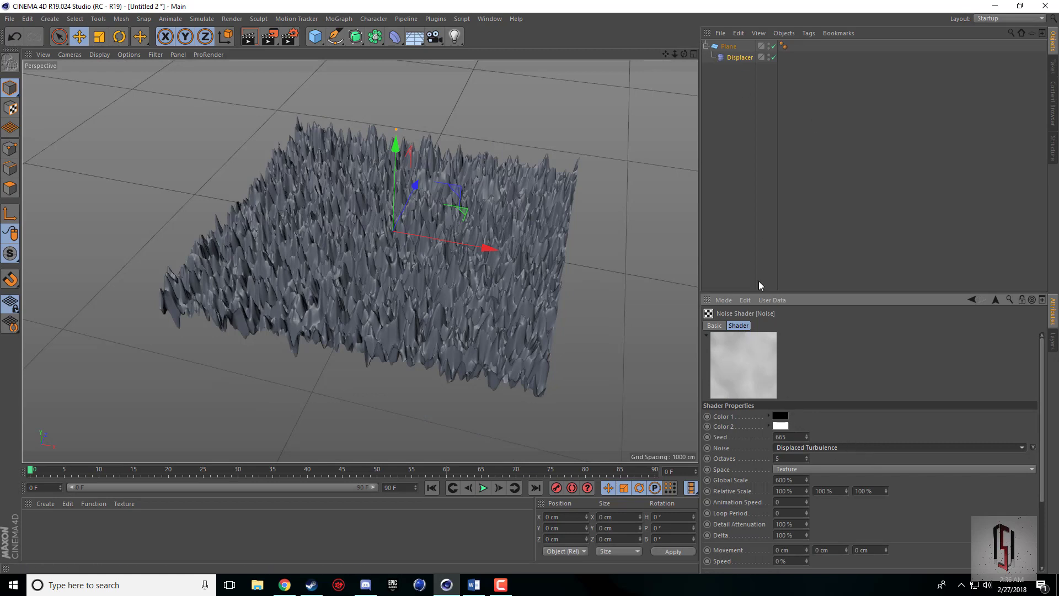
Step: Return to the Displacer's Layer shader and reduce the Noise layer's strength to 6%
{"action": "left_click", "coordinate": [735, 58]}
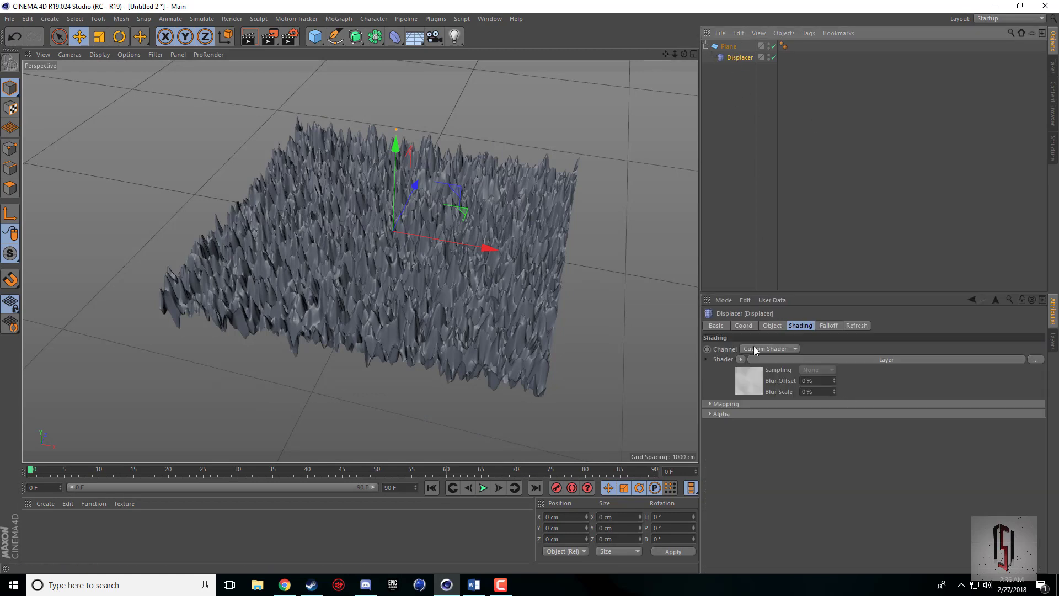
{"action": "left_click", "coordinate": [827, 359]}
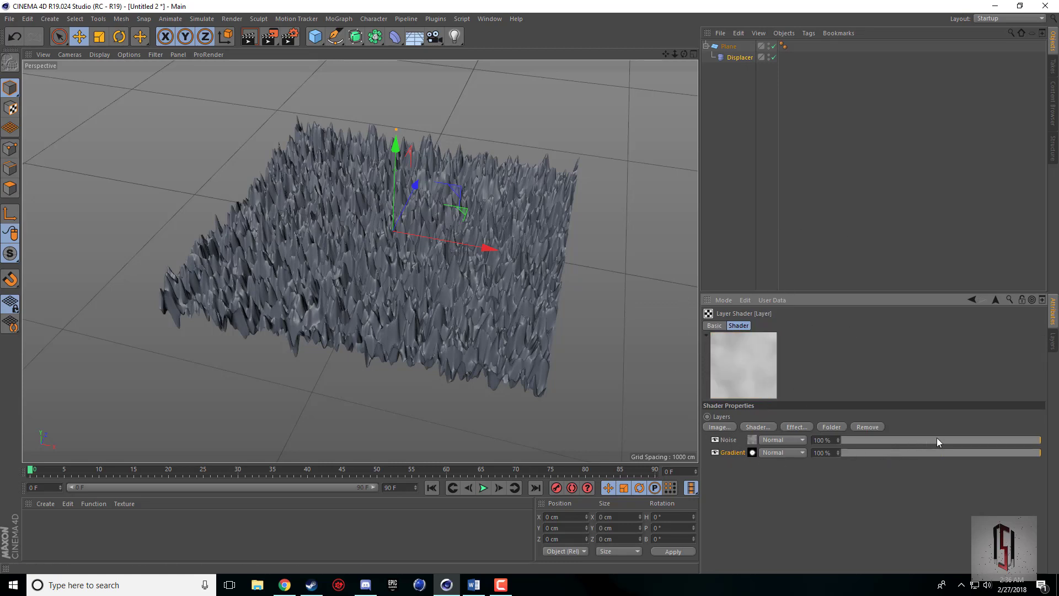
{"action": "left_click_drag", "start_coordinate": [971, 439], "coordinate": [846, 441]}
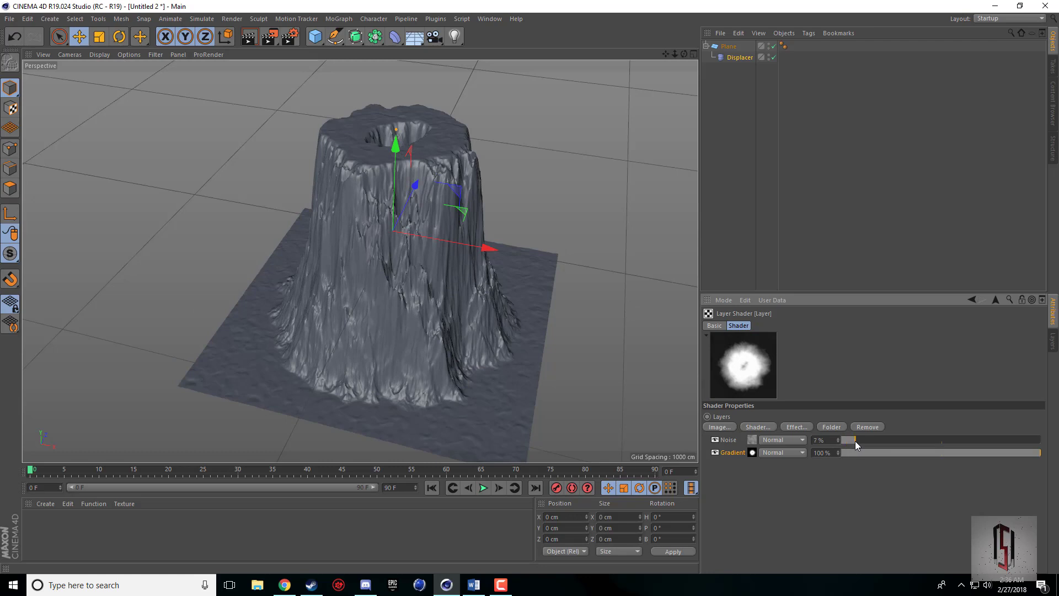
{"action": "left_click", "coordinate": [854, 441]}
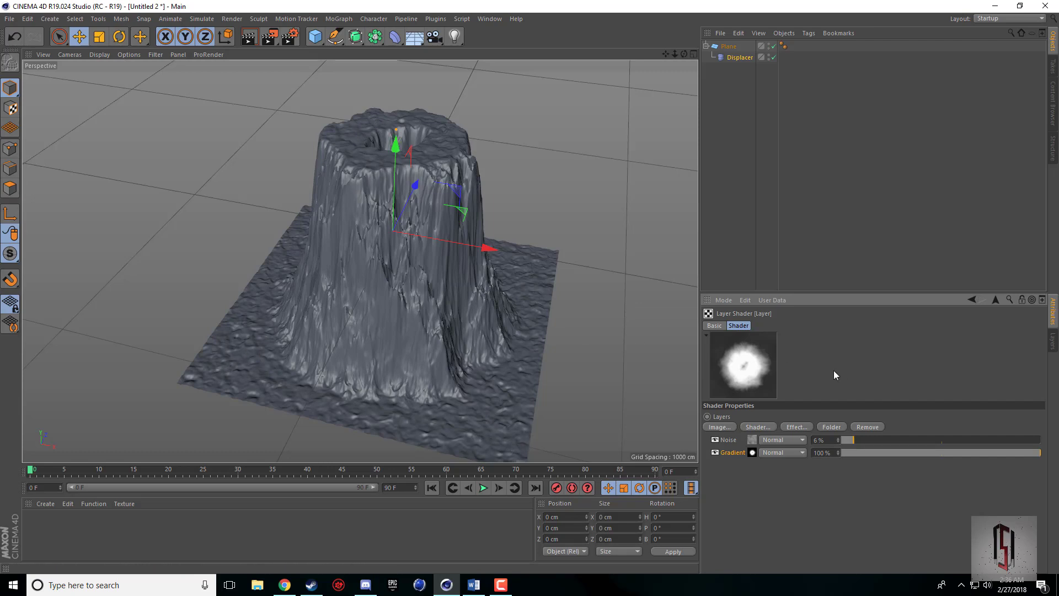
Step: Reopen the Noise shader from the layer stack and set its global scale to 400%
{"action": "left_click", "coordinate": [751, 440]}
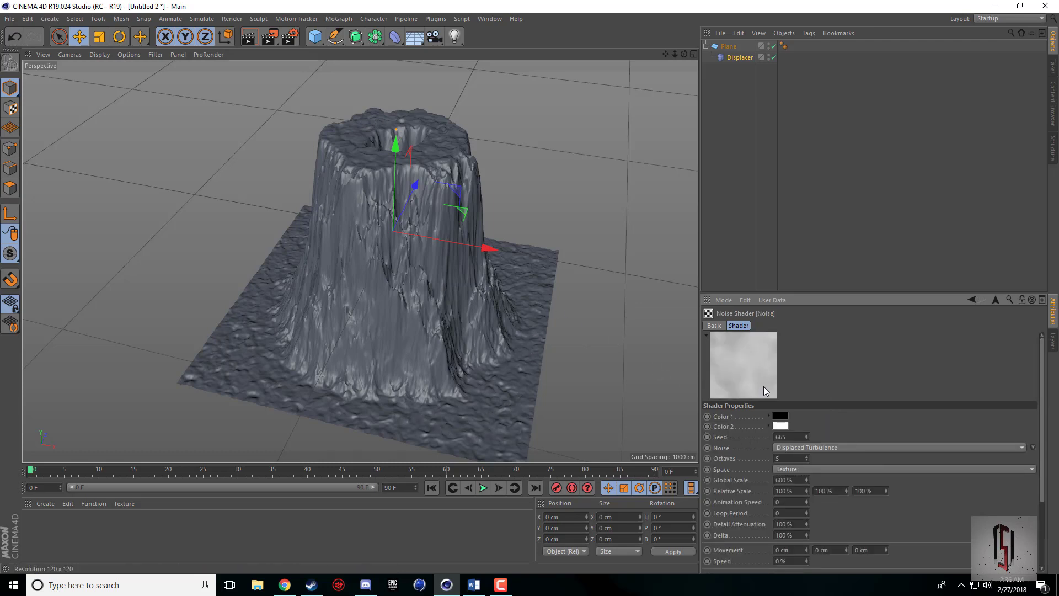
{"action": "left_click", "coordinate": [799, 481]}
{"action": "type", "text": "400"}
{"action": "key", "text": "Return"}
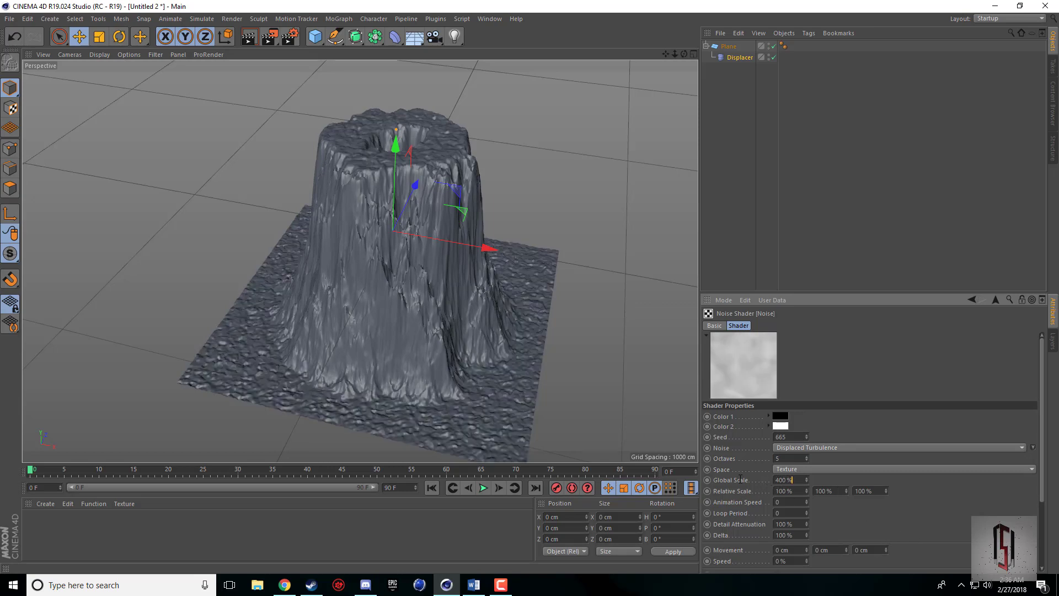
Step: Set the Noise shader's global scale to 300% and change its noise type to Wavy Turbulence
{"action": "type", "text": "300"}
{"action": "key", "text": "Return"}
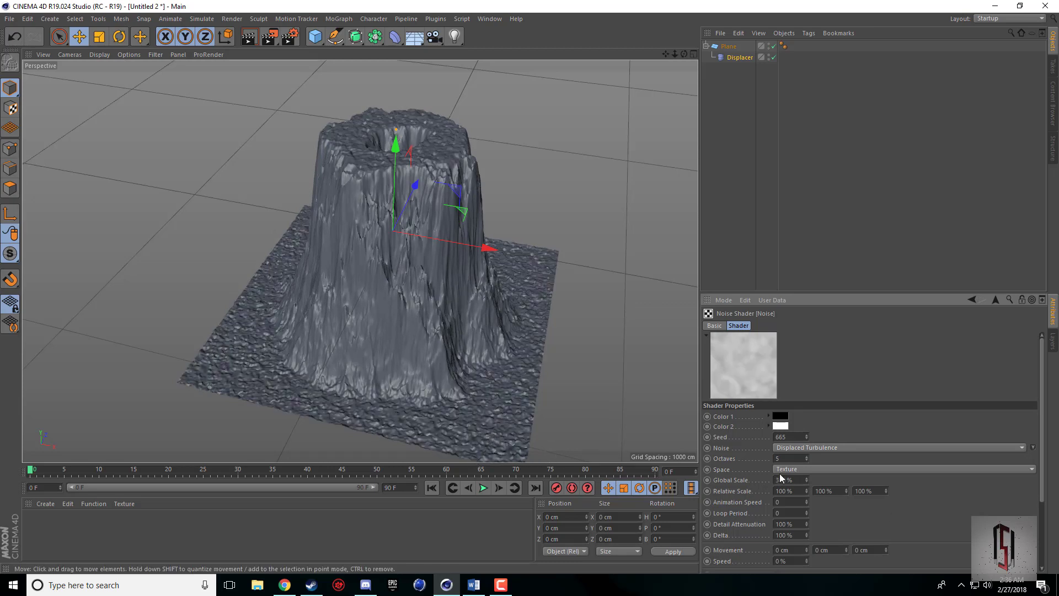
{"action": "left_click", "coordinate": [807, 488]}
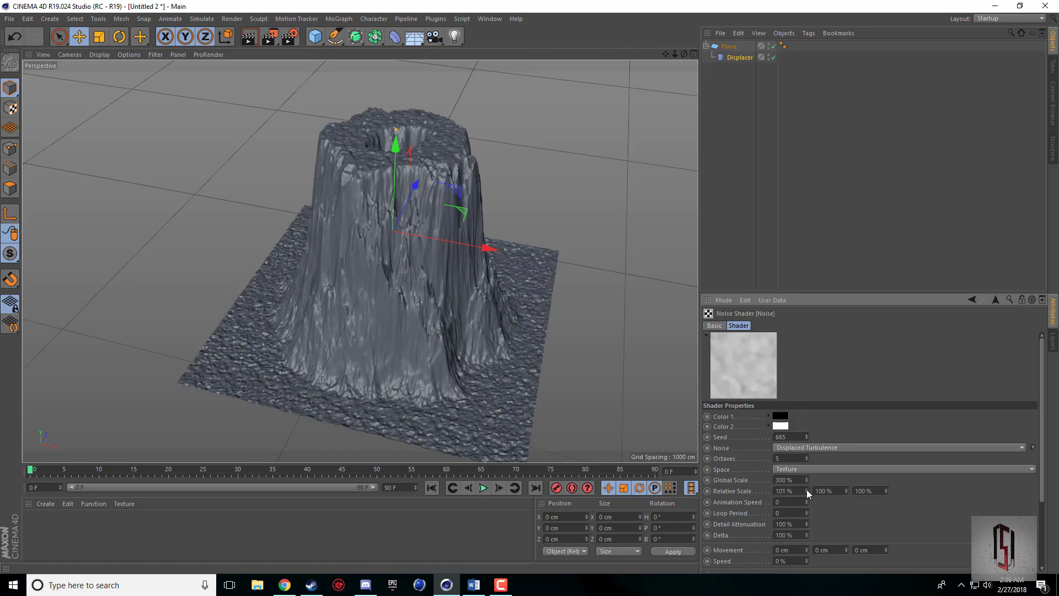
{"action": "left_click", "coordinate": [802, 447]}
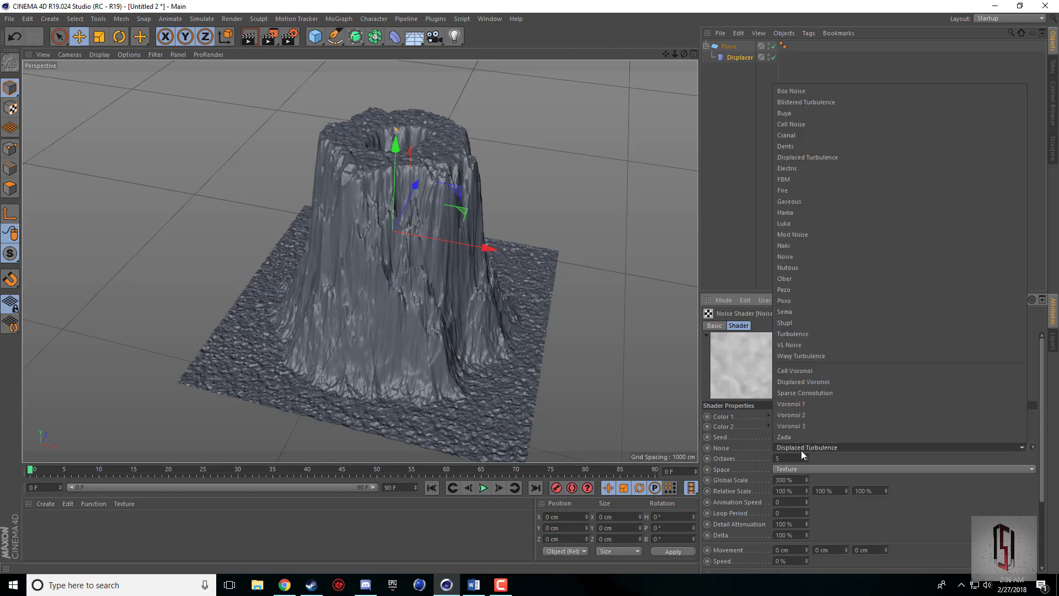
{"action": "left_click", "coordinate": [805, 355]}
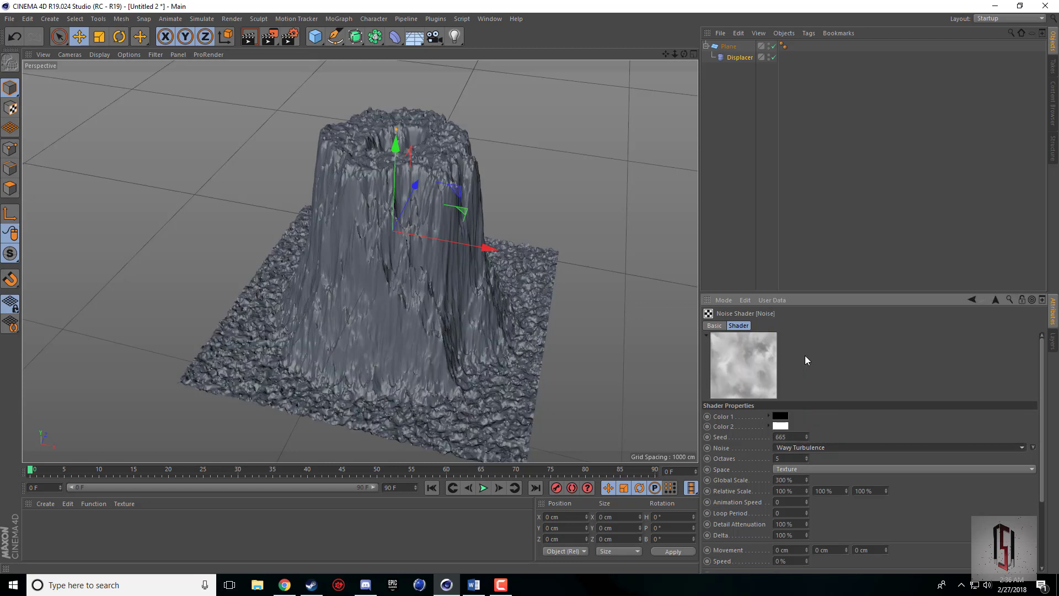
Step: Try a global scale of 50% on the Wavy Turbulence noise, and set it to 500%
{"action": "double_click", "coordinate": [783, 480]}
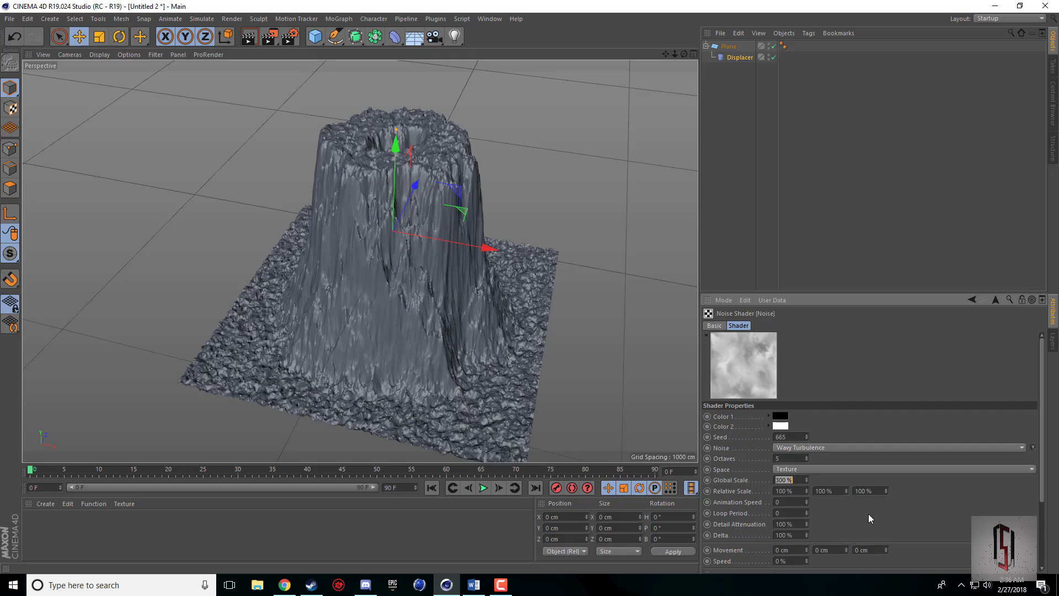
{"action": "type", "text": "50"}
{"action": "key", "text": "Return"}
{"action": "double_click", "coordinate": [789, 480]}
{"action": "type", "text": "500"}
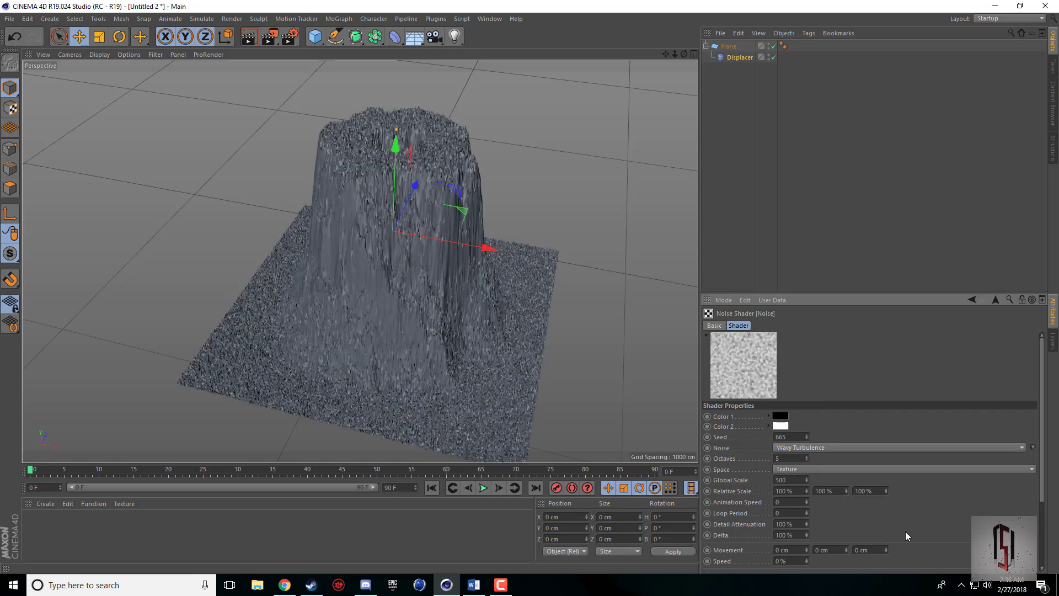
{"action": "key", "text": "Return"}
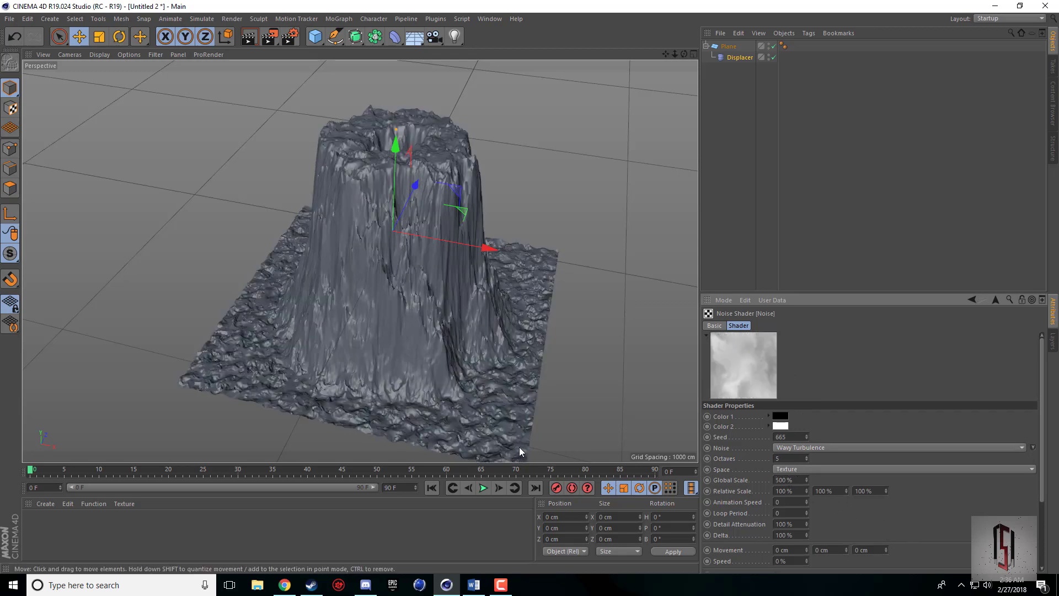
Step: Return to the Displacer's Layer shader and lower the Noise layer's strength to 4%
{"action": "left_click", "coordinate": [727, 57]}
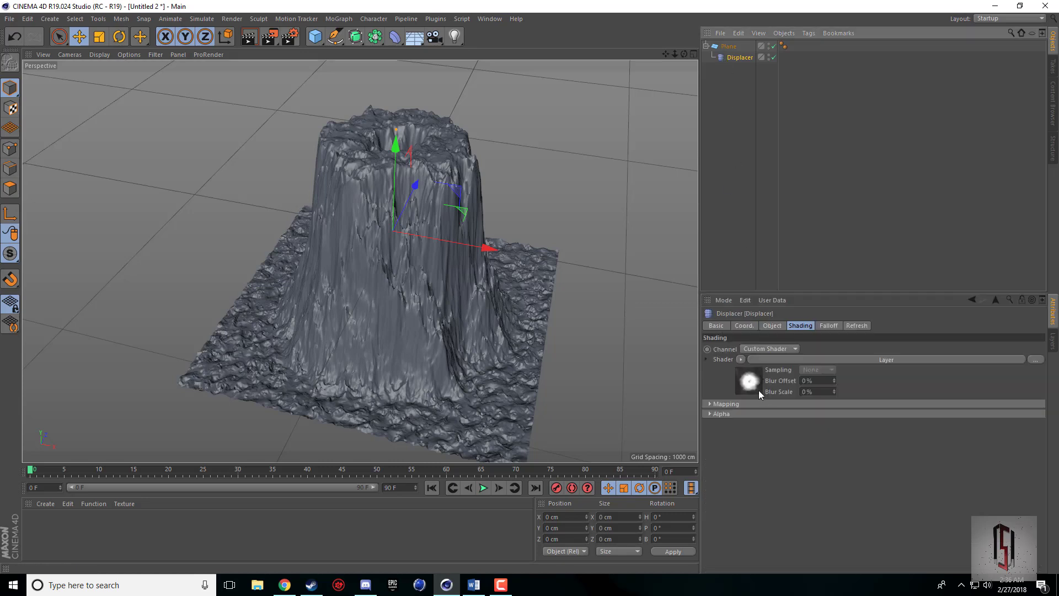
{"action": "left_click", "coordinate": [758, 388]}
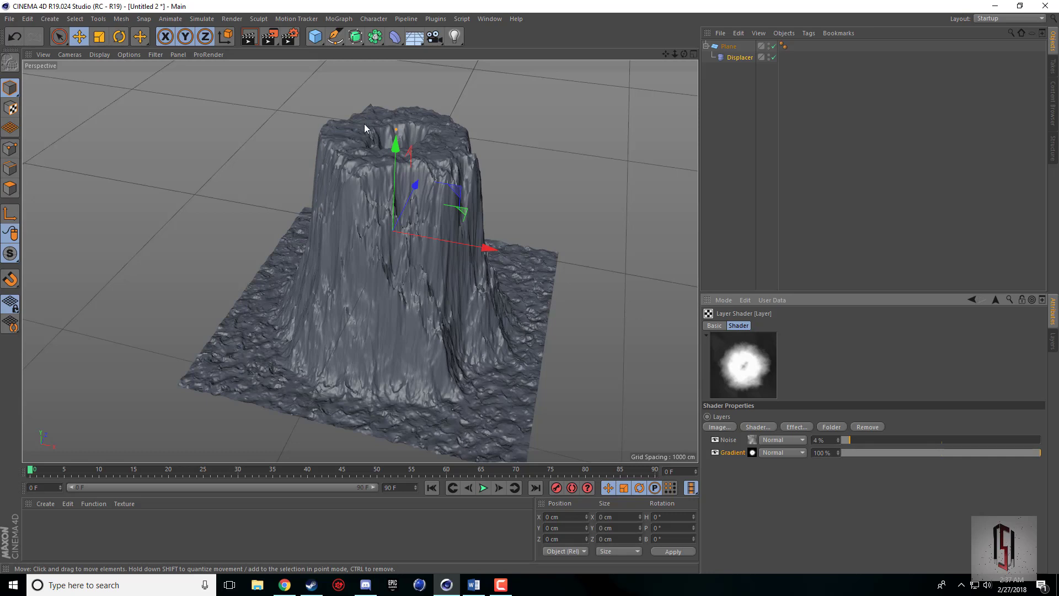
{"action": "left_click", "coordinate": [478, 171]}
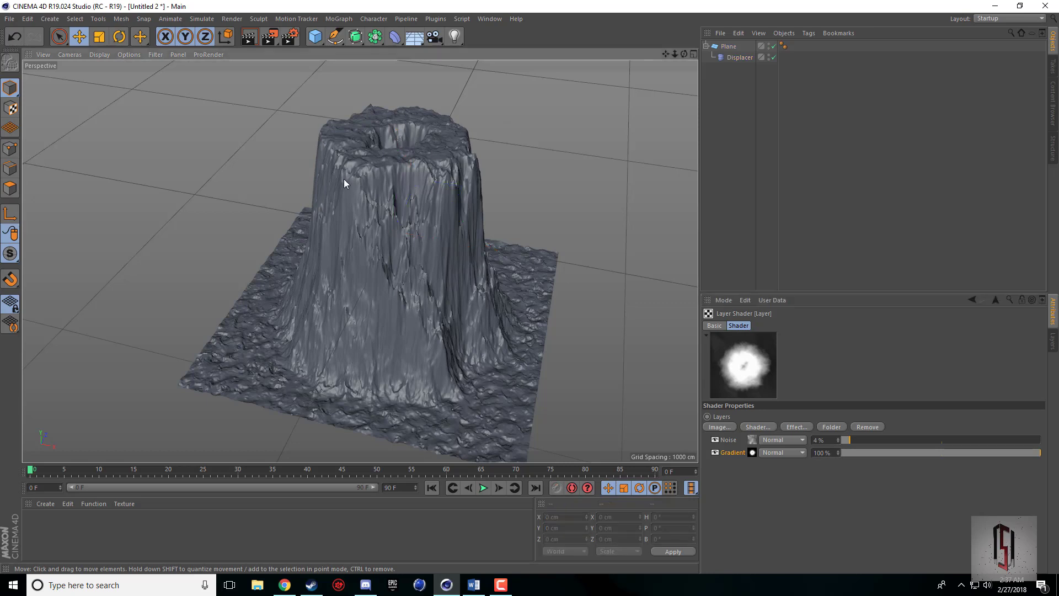
{"action": "left_click", "coordinate": [739, 58]}
{"action": "left_click", "coordinate": [750, 382]}
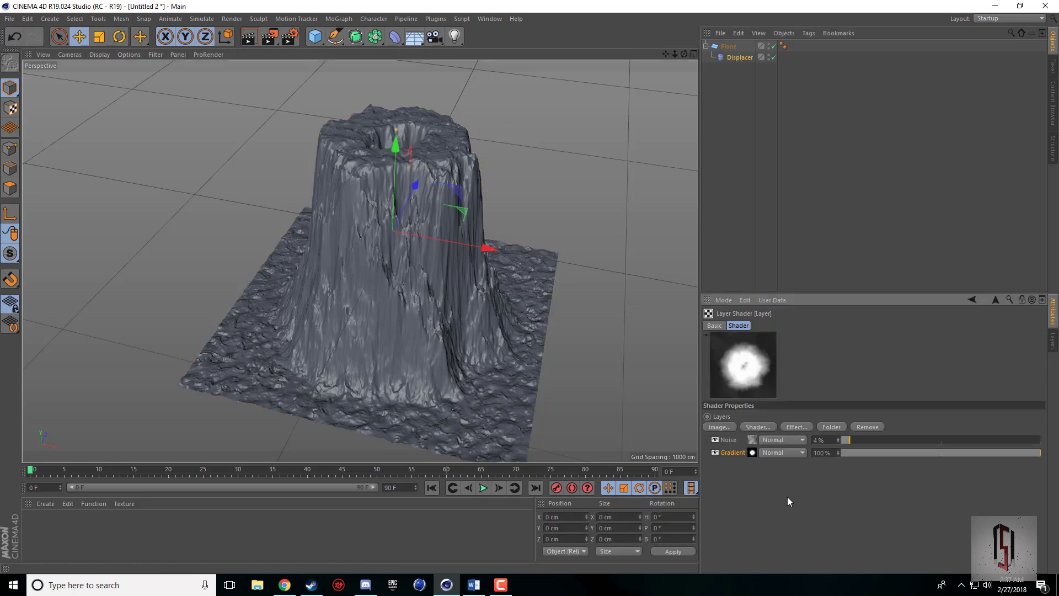
{"action": "left_click", "coordinate": [758, 428]}
{"action": "left_click", "coordinate": [750, 476]}
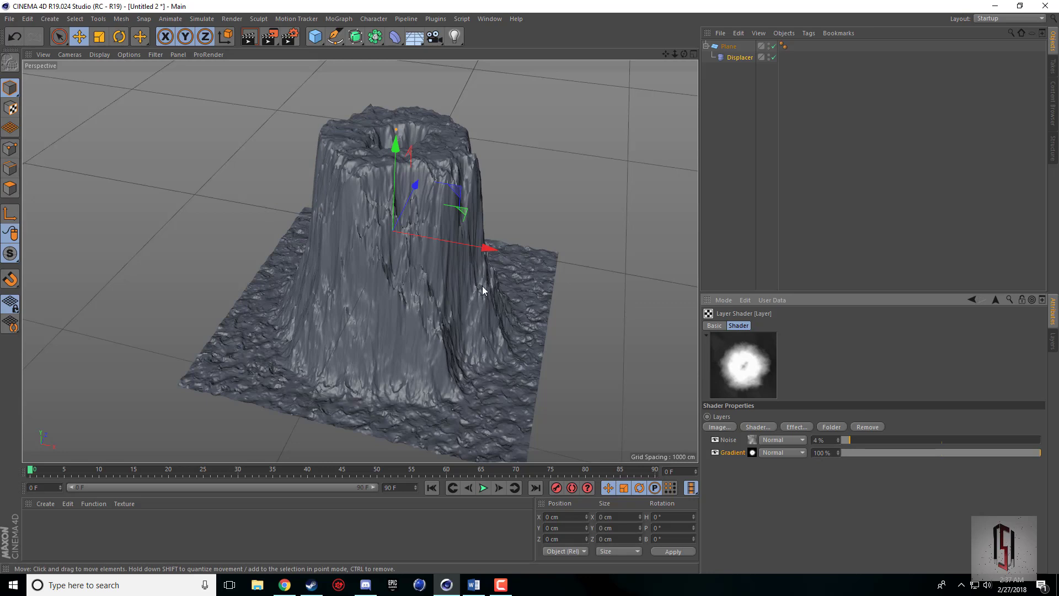
{"action": "left_click_drag", "start_coordinate": [665, 54], "coordinate": [653, 45]}
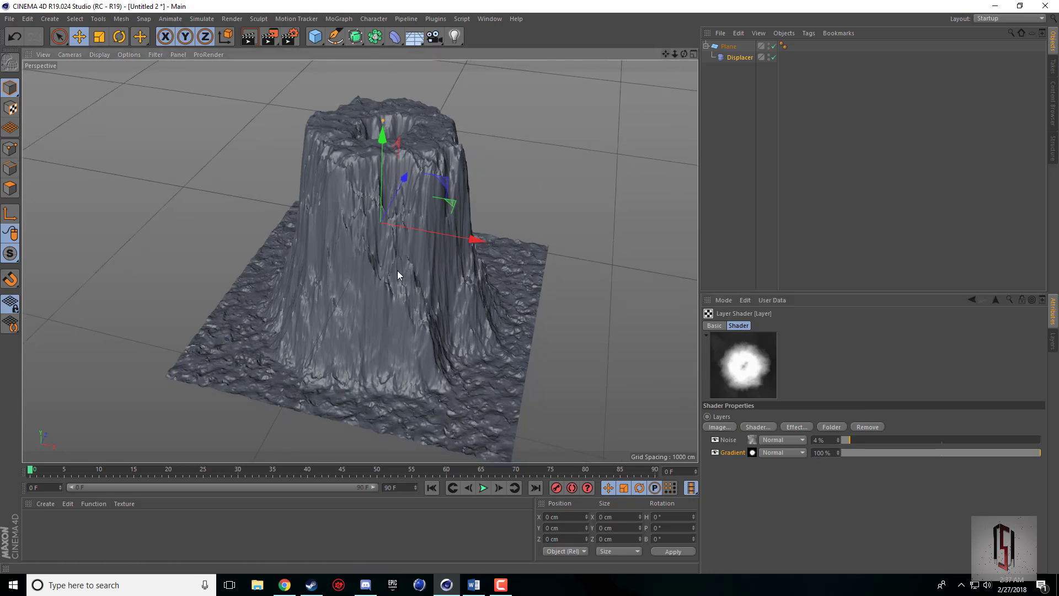
{"action": "scroll", "coordinate": [397, 271], "scroll_direction": "down", "scroll_amount": 2}
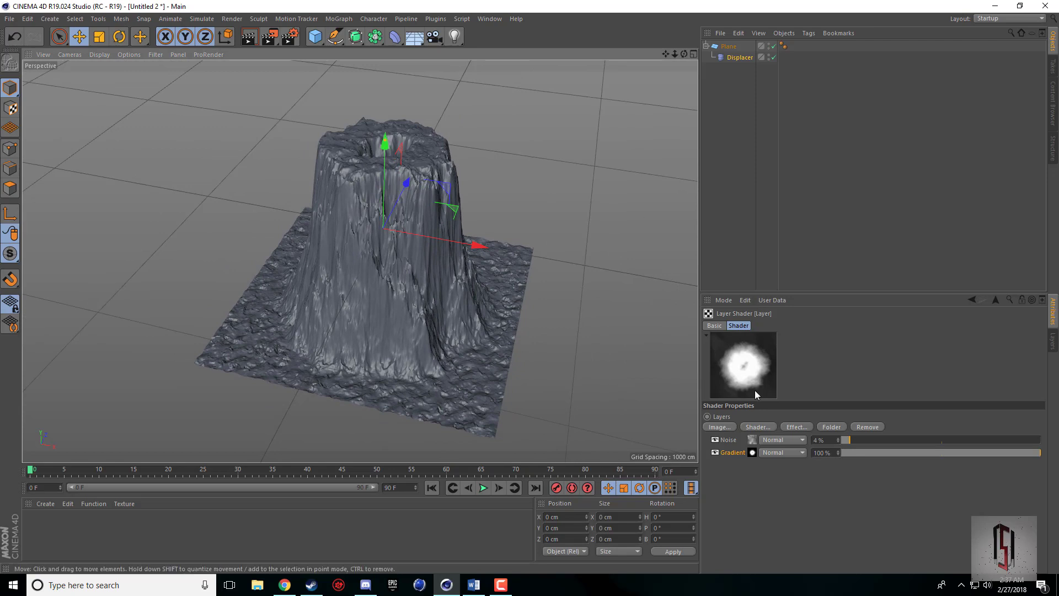
Step: Open the Gradient layer's shader, move its third knot farther outward and darken that knot to a mid grey
{"action": "left_click", "coordinate": [751, 452]}
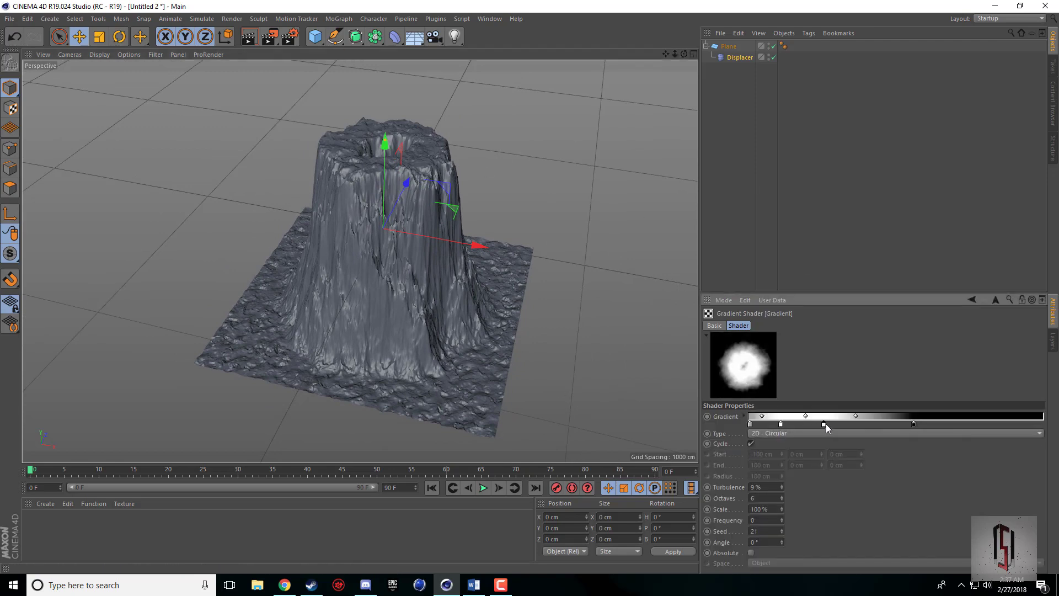
{"action": "left_click_drag", "start_coordinate": [824, 425], "coordinate": [854, 425]}
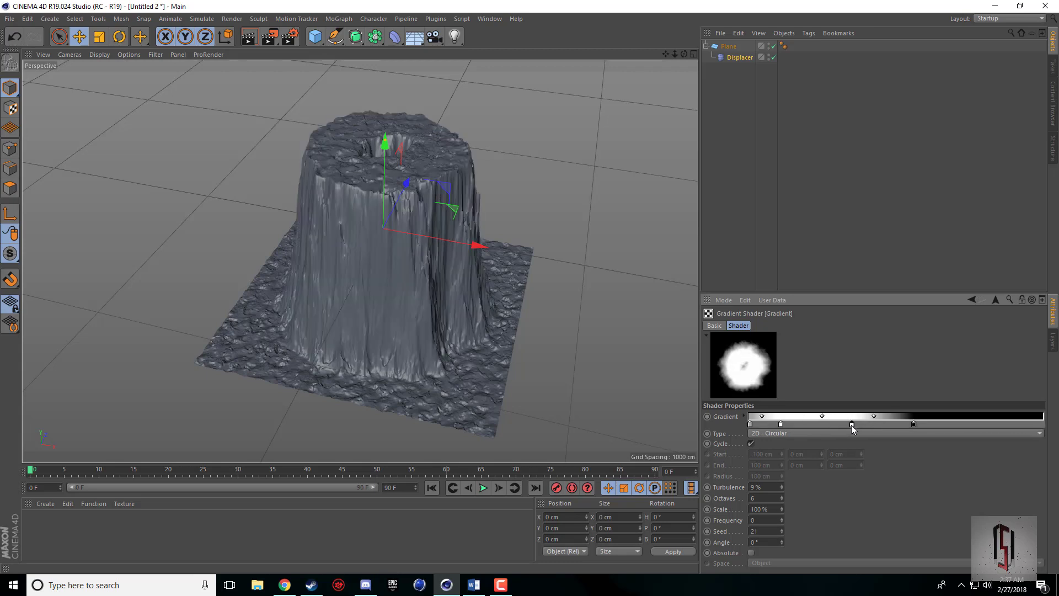
{"action": "double_click", "coordinate": [852, 425]}
{"action": "left_click", "coordinate": [863, 446]}
{"action": "left_click", "coordinate": [839, 464]}
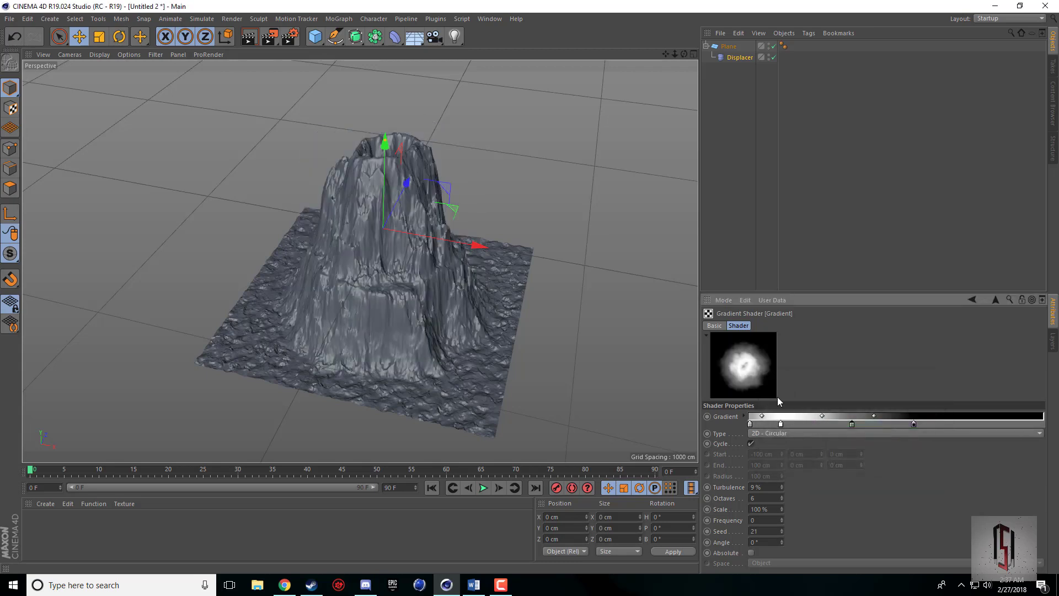
Step: Shift the gradient's second, white knot outward to widen the crater, and move the black knot well toward the outer end
{"action": "left_click_drag", "start_coordinate": [780, 424], "coordinate": [807, 426]}
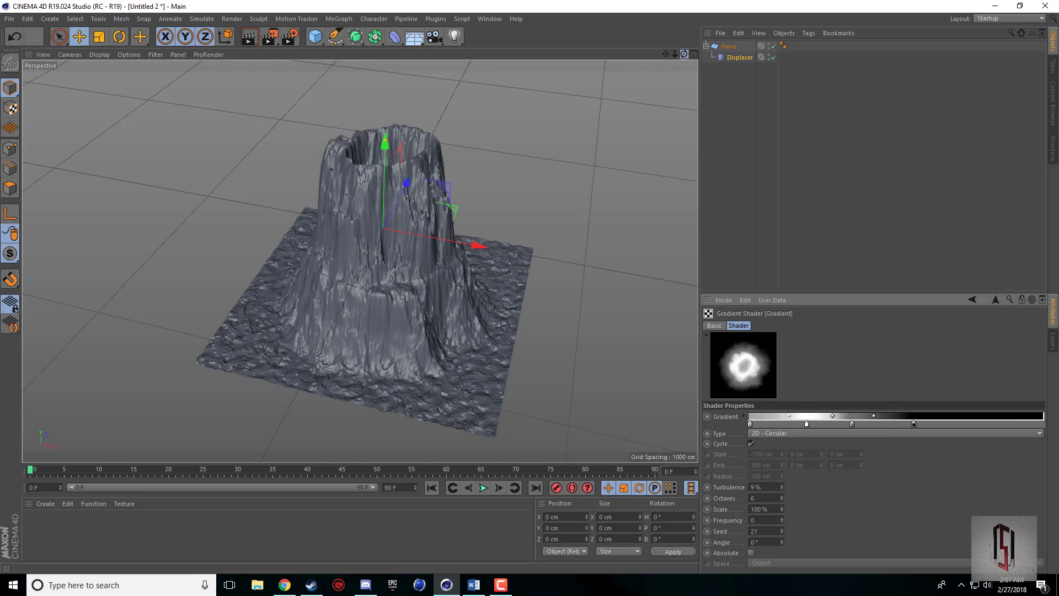
{"action": "left_click_drag", "start_coordinate": [684, 54], "coordinate": [578, 94]}
{"action": "left_click_drag", "start_coordinate": [684, 54], "coordinate": [681, 7]}
{"action": "left_click_drag", "start_coordinate": [913, 424], "coordinate": [994, 425]}
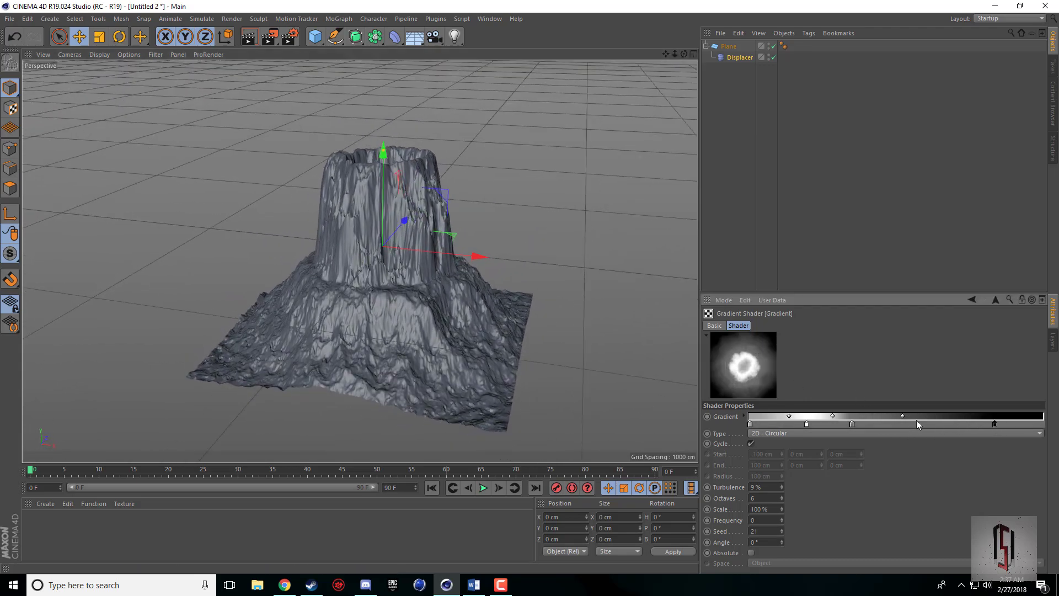
Step: Shift the gradient's grey third knot farther outward and the white second knot slightly outward to broaden the slope and rim
{"action": "mouse_move", "coordinate": [904, 415]}
{"action": "left_mouse_down"}
{"action": "mouse_move", "coordinate": [876, 416]}
{"action": "mouse_move", "coordinate": [910, 416]}
{"action": "mouse_move", "coordinate": [894, 423]}
{"action": "left_mouse_up"}
{"action": "left_click_drag", "start_coordinate": [828, 425], "coordinate": [827, 425]}
{"action": "mouse_move", "coordinate": [684, 55]}
{"action": "left_mouse_down"}
{"action": "mouse_move", "coordinate": [685, 111]}
{"action": "mouse_move", "coordinate": [684, 66]}
{"action": "left_mouse_up"}
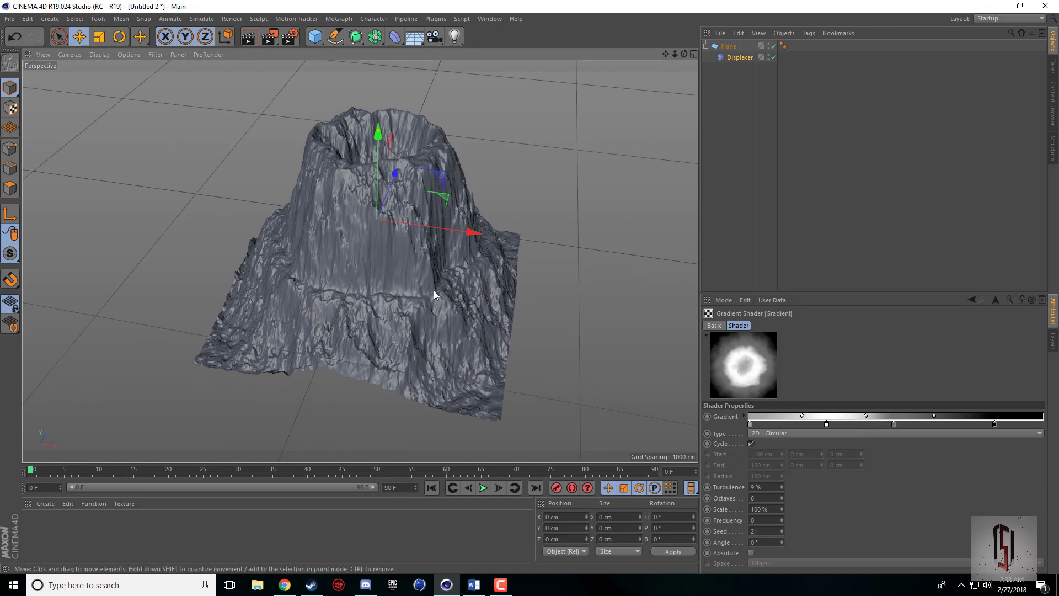
{"action": "left_click_drag", "start_coordinate": [683, 54], "coordinate": [687, 82]}
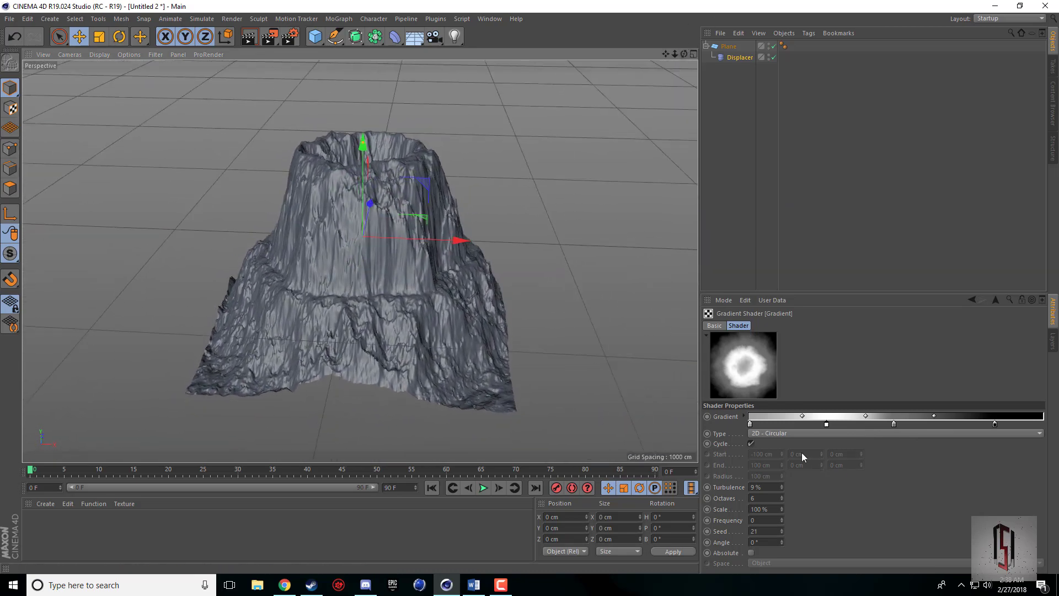
Step: Brighten the gradient's first knot to nearly white to fill the crater
{"action": "double_click", "coordinate": [750, 423]}
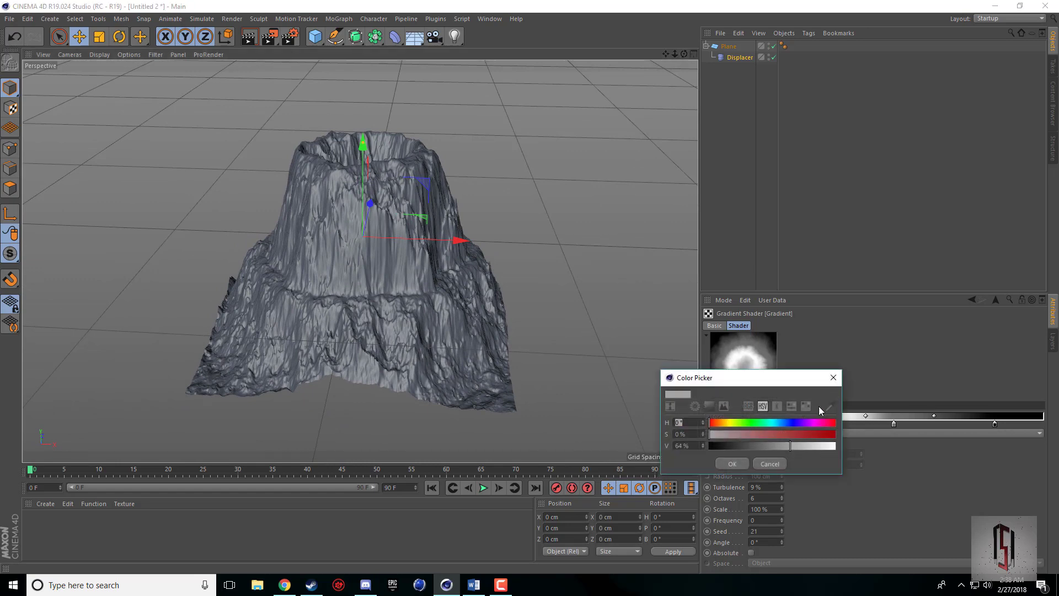
{"action": "left_click", "coordinate": [827, 446]}
{"action": "left_click", "coordinate": [728, 463]}
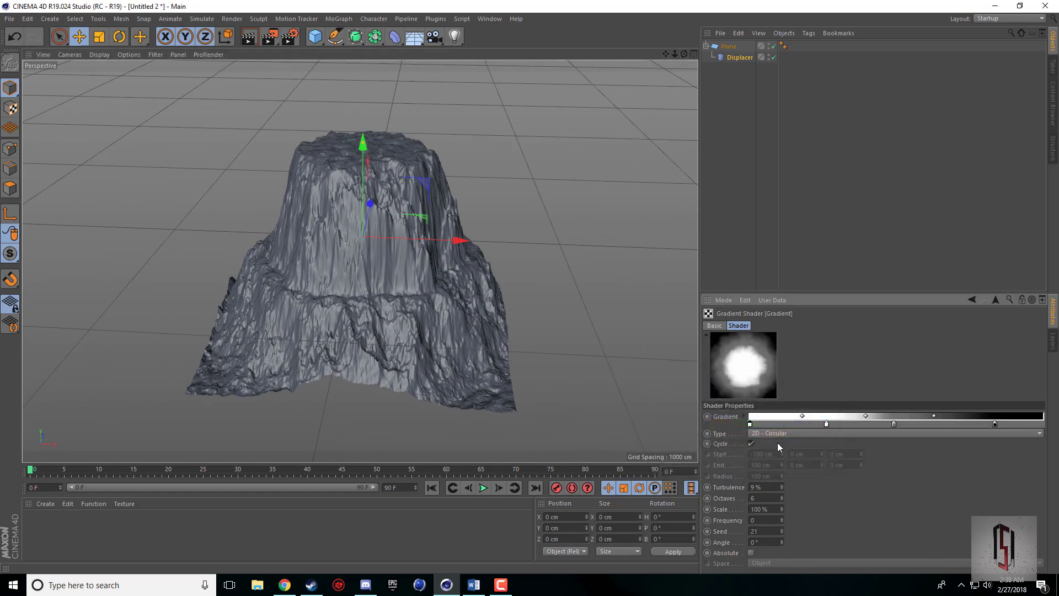
Step: Darken the gradient's second knot, trying 87% brightness and settling on a darker grey, to form a central peak
{"action": "double_click", "coordinate": [825, 423]}
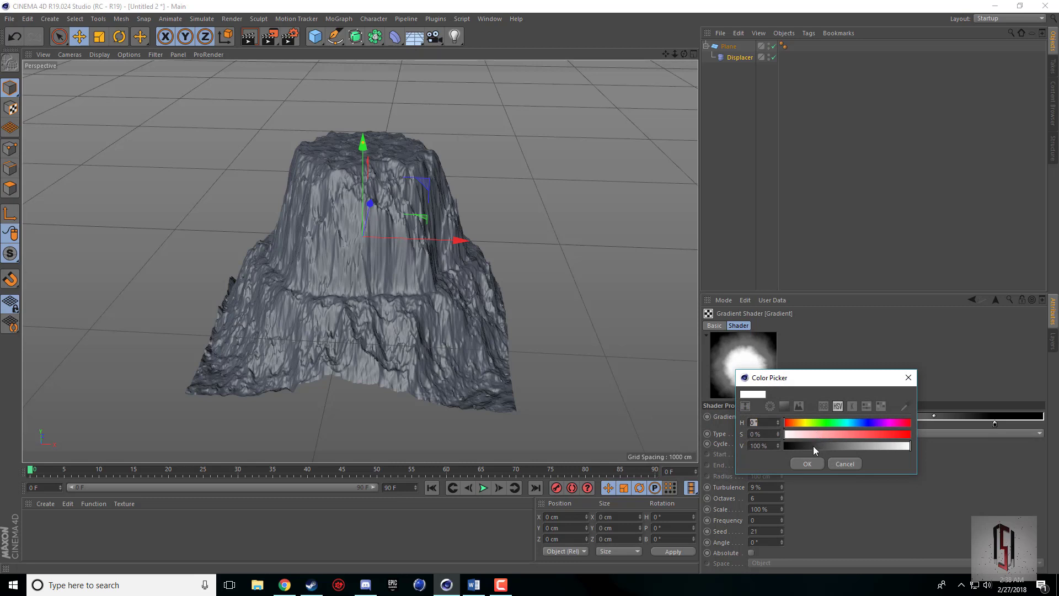
{"action": "left_click", "coordinate": [893, 446]}
{"action": "left_click", "coordinate": [806, 464]}
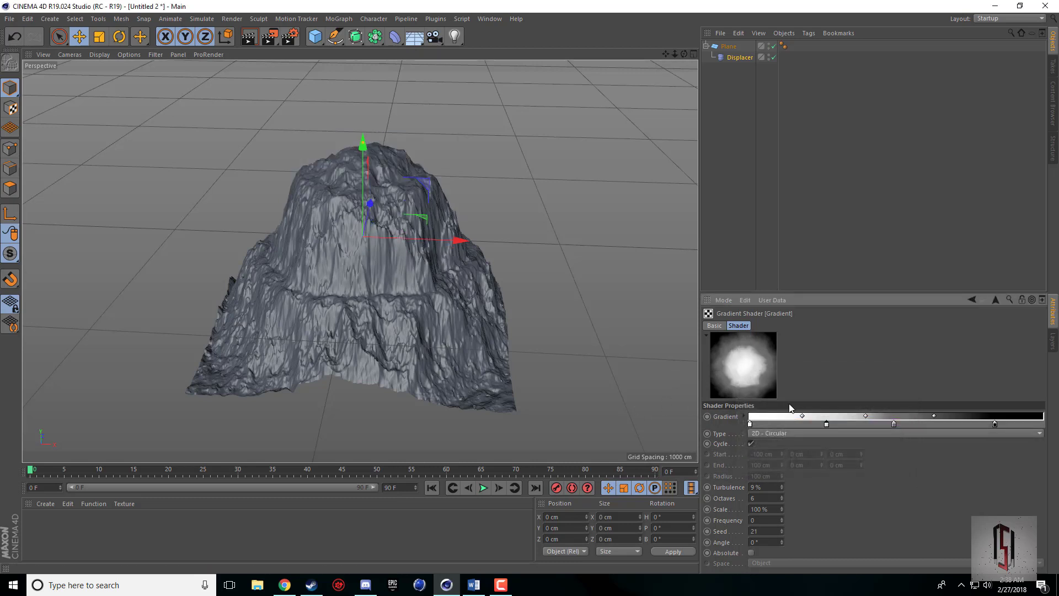
{"action": "double_click", "coordinate": [826, 424]}
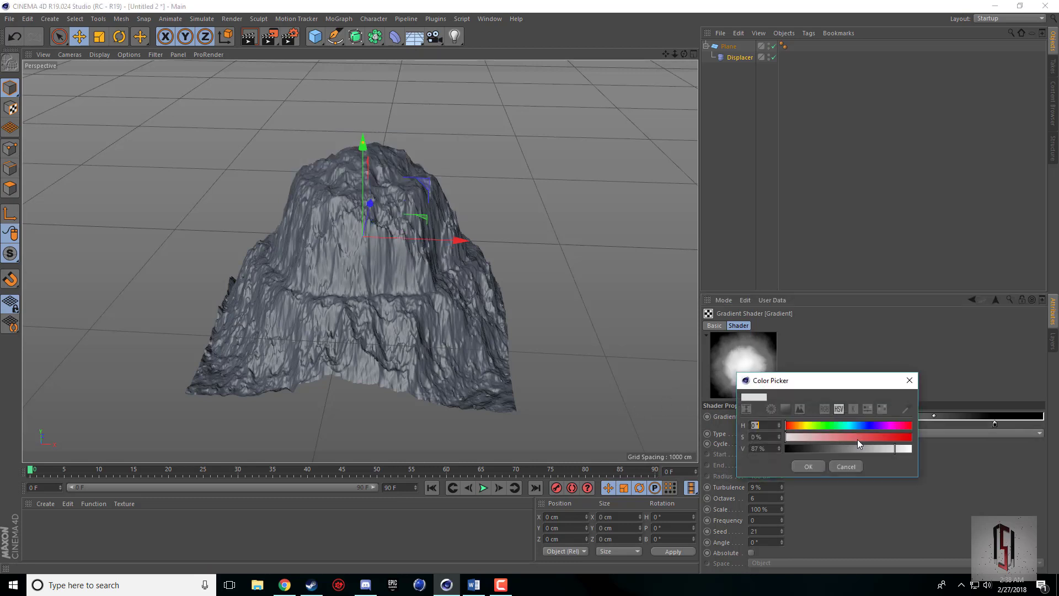
{"action": "left_click", "coordinate": [899, 444]}
{"action": "left_click", "coordinate": [807, 463]}
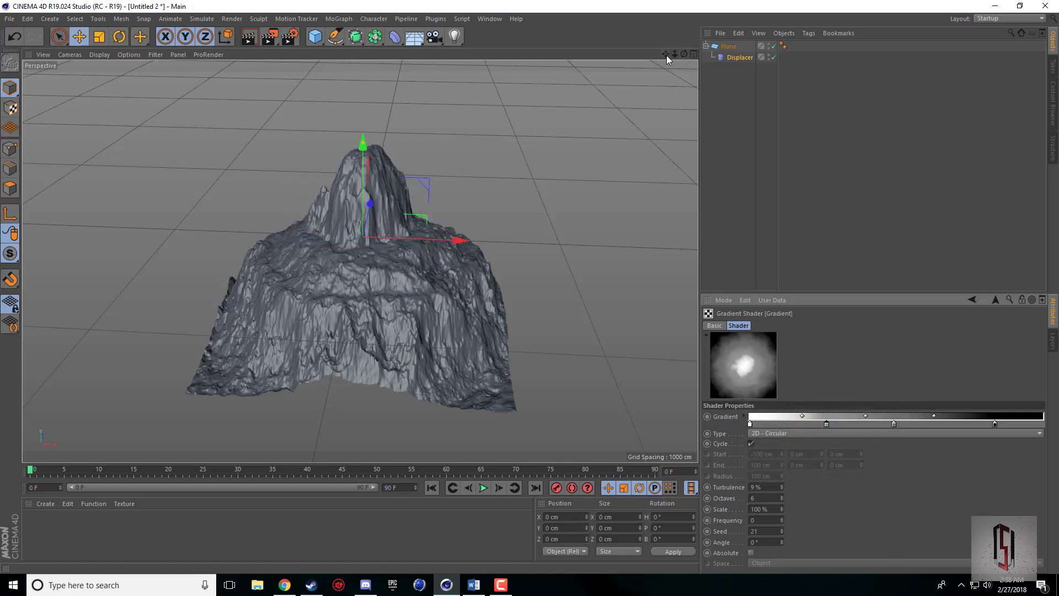
Step: Try 2D - Four Corner and 2D - Star as the gradient type and inspect the resulting terrain
{"action": "mouse_move", "coordinate": [666, 54]}
{"action": "left_mouse_down"}
{"action": "mouse_move", "coordinate": [685, 77]}
{"action": "mouse_move", "coordinate": [668, 42]}
{"action": "left_mouse_up"}
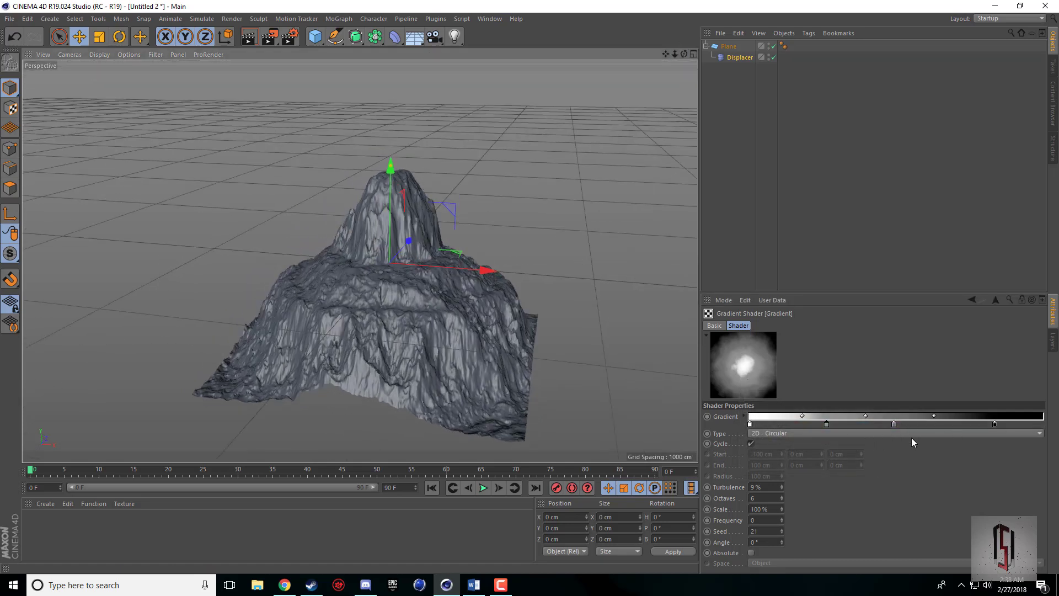
{"action": "left_click", "coordinate": [812, 432]}
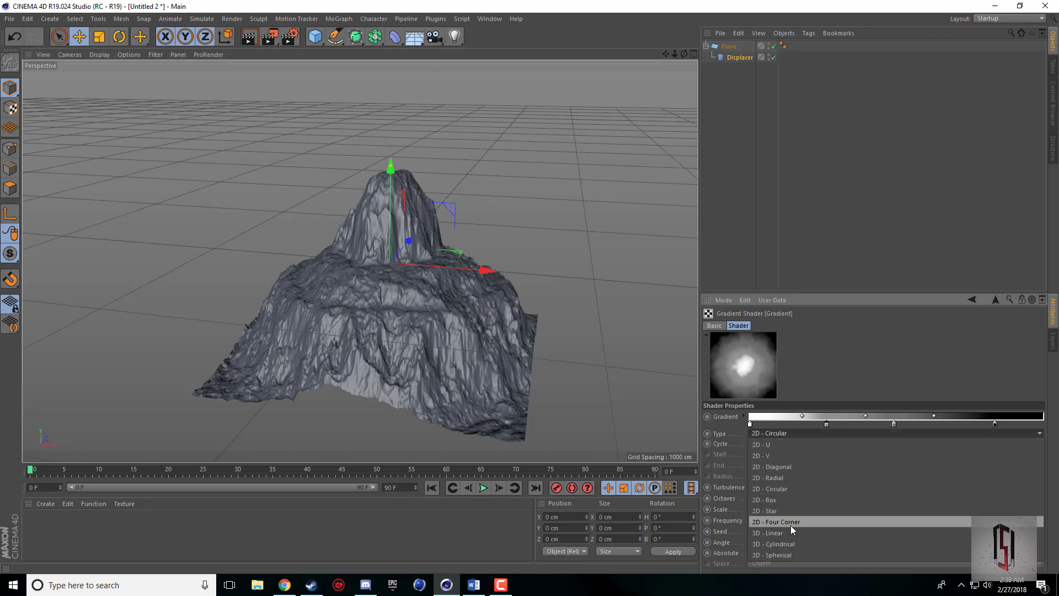
{"action": "left_click", "coordinate": [791, 524]}
{"action": "left_click", "coordinate": [795, 434]}
{"action": "left_click", "coordinate": [795, 425]}
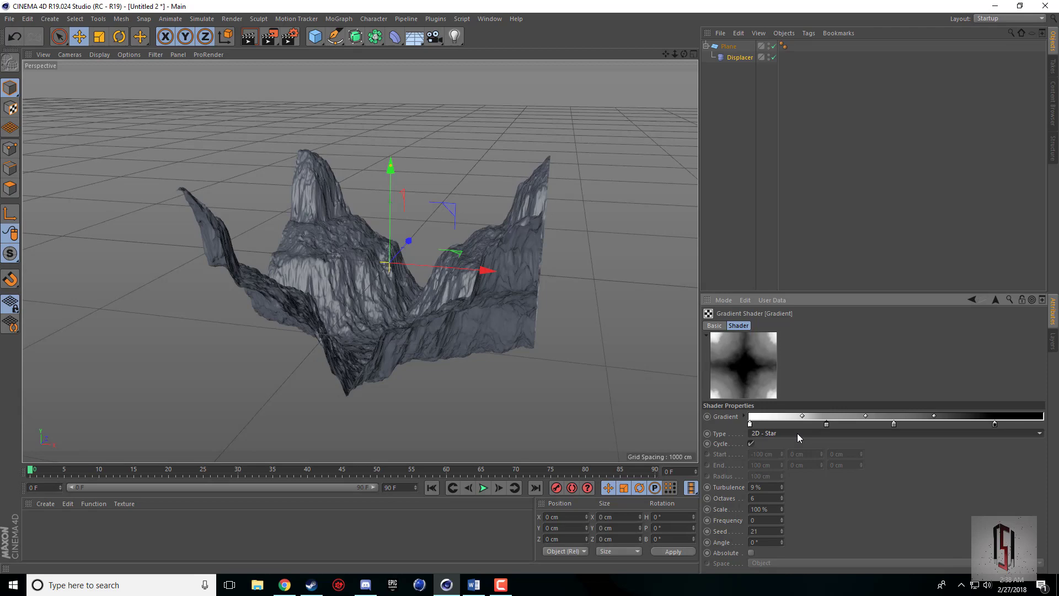
{"action": "left_click_drag", "start_coordinate": [685, 55], "coordinate": [679, 100]}
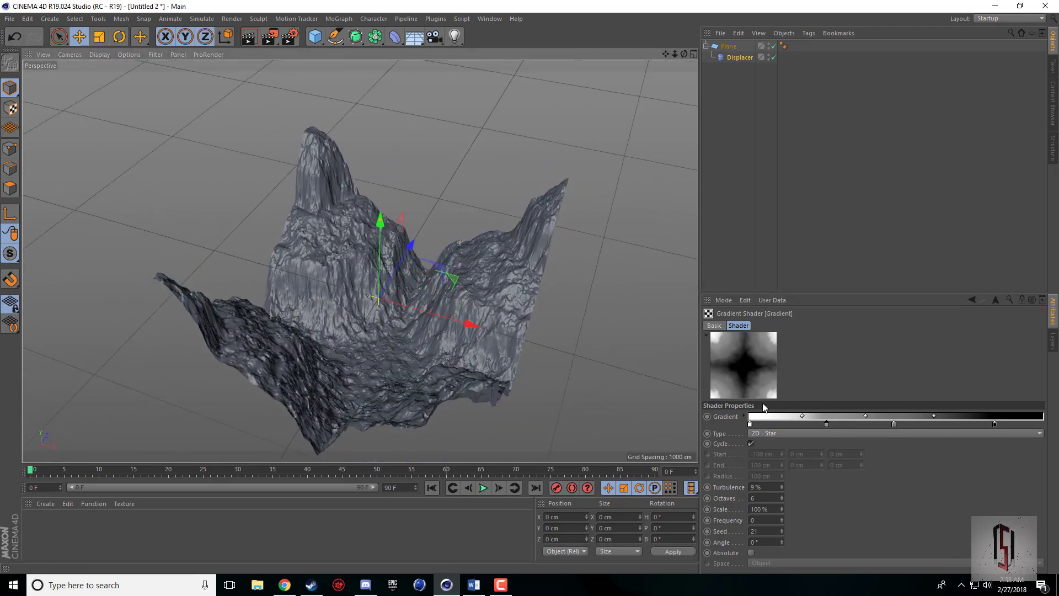
Step: Try the gradient types 2D - Box, 2D - Circular, 2D - Radial and 2D - Diagonal, ending on 2D - U
{"action": "scroll", "coordinate": [768, 434], "scroll_direction": "up", "scroll_amount": 1}
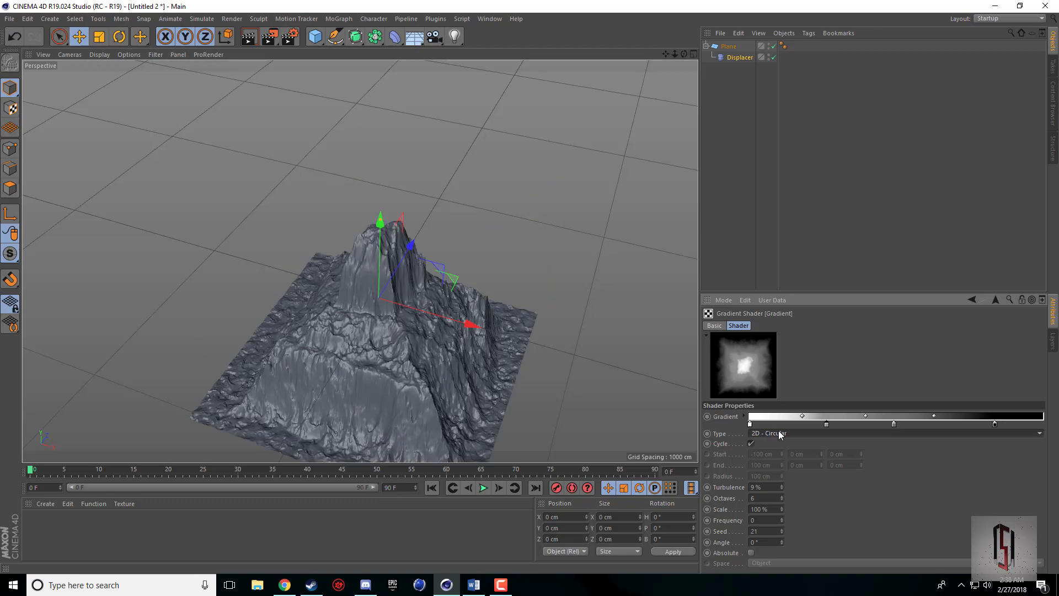
{"action": "scroll", "coordinate": [779, 431], "scroll_direction": "up", "scroll_amount": 1}
{"action": "scroll", "coordinate": [781, 430], "scroll_direction": "down", "scroll_amount": 1}
{"action": "scroll", "coordinate": [767, 434], "scroll_direction": "up", "scroll_amount": 2}
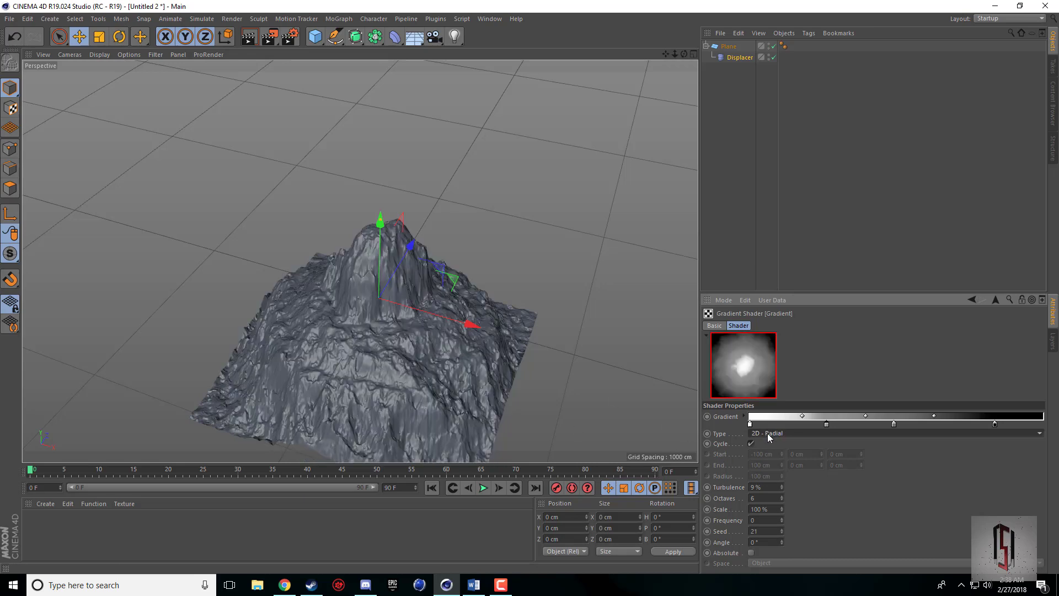
{"action": "scroll", "coordinate": [768, 432], "scroll_direction": "up", "scroll_amount": 1}
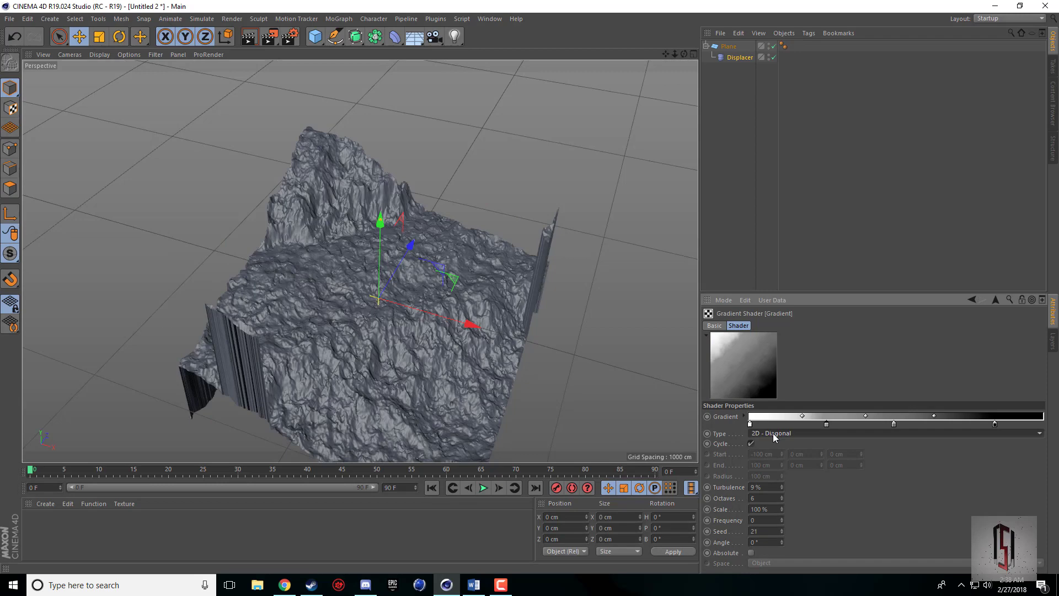
{"action": "scroll", "coordinate": [773, 432], "scroll_direction": "up", "scroll_amount": 2}
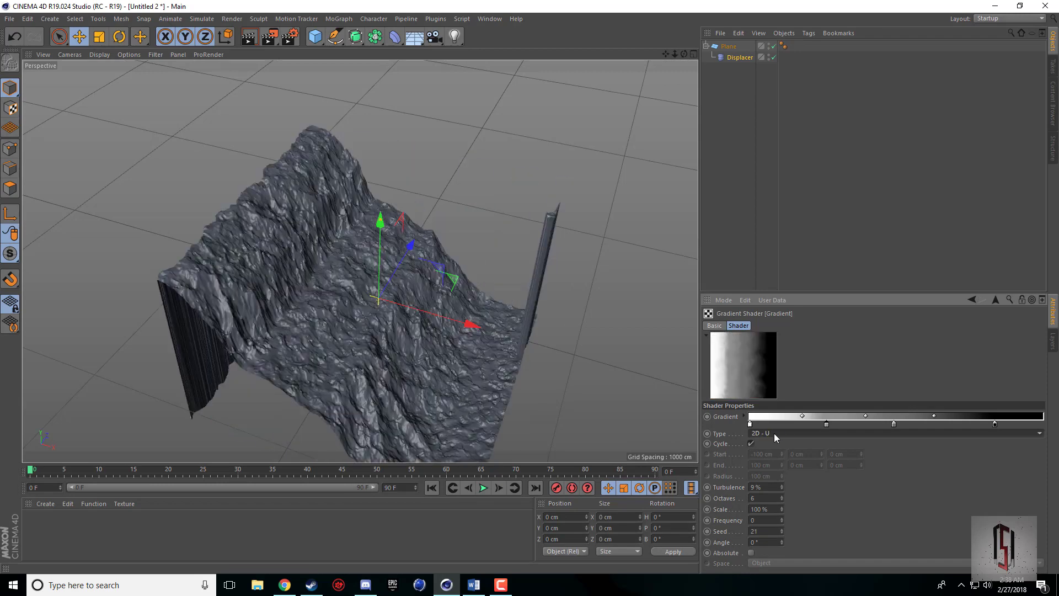
Step: Return the gradient type to 2D - Circular and reopen the Gradient shader from the Displacer's shader layers
{"action": "scroll", "coordinate": [775, 432], "scroll_direction": "down", "scroll_amount": 4}
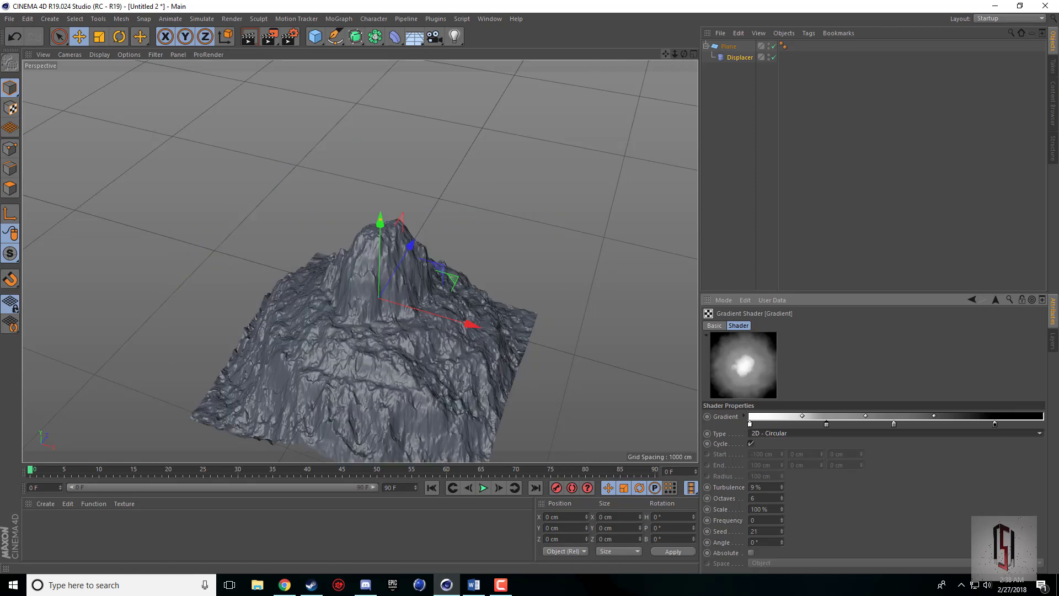
{"action": "left_click_drag", "start_coordinate": [665, 54], "coordinate": [687, 11]}
{"action": "left_click", "coordinate": [728, 46]}
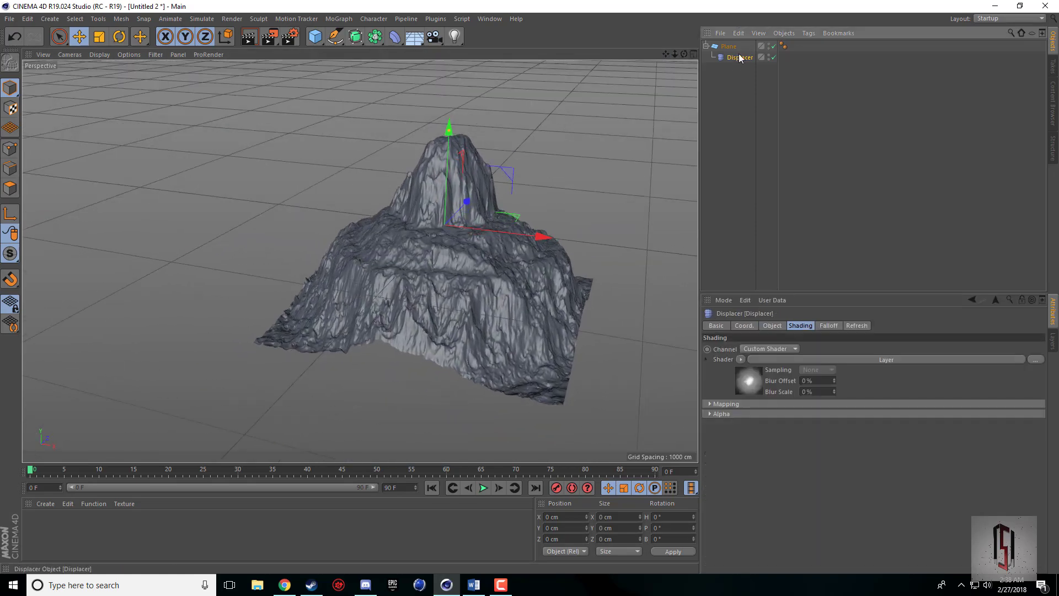
{"action": "left_click", "coordinate": [733, 57]}
{"action": "left_click_drag", "start_coordinate": [665, 55], "coordinate": [411, 281]}
{"action": "left_click", "coordinate": [750, 379]}
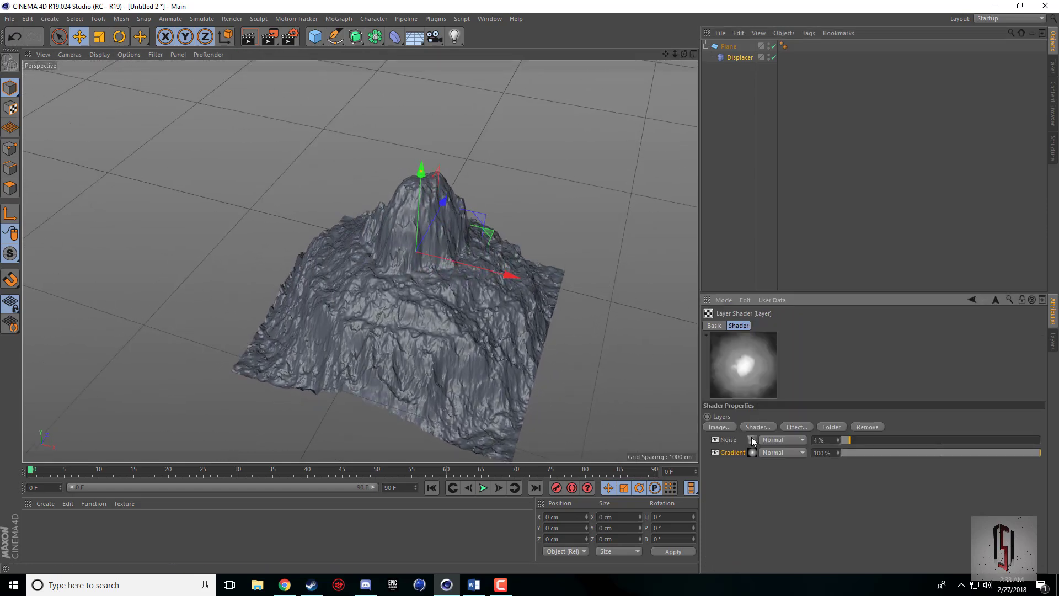
{"action": "left_click", "coordinate": [755, 453]}
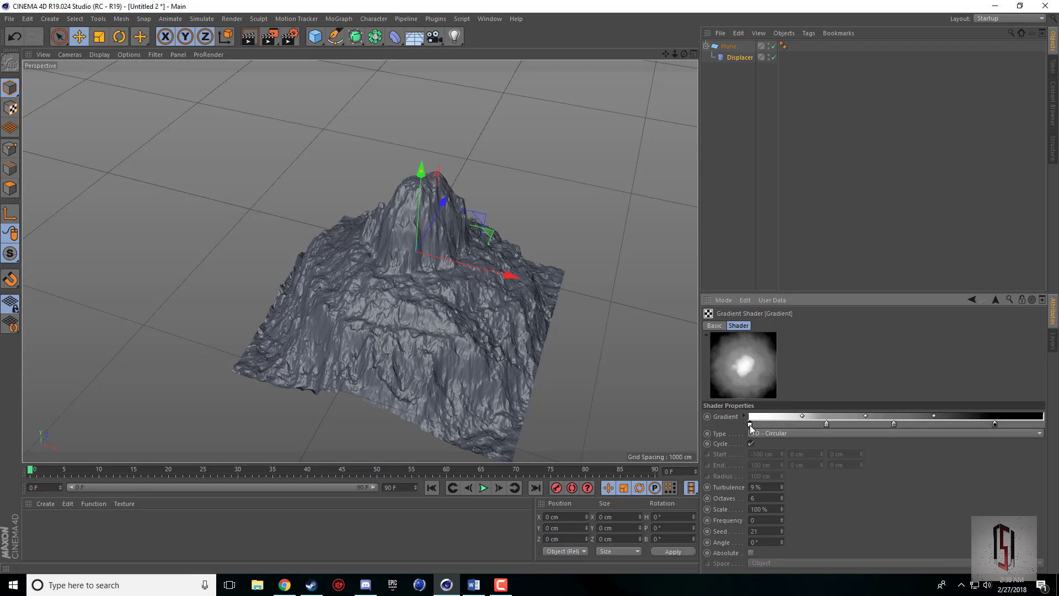
Step: Darken the gradient's first knot to a light grey with 86% brightness
{"action": "double_click", "coordinate": [749, 424]}
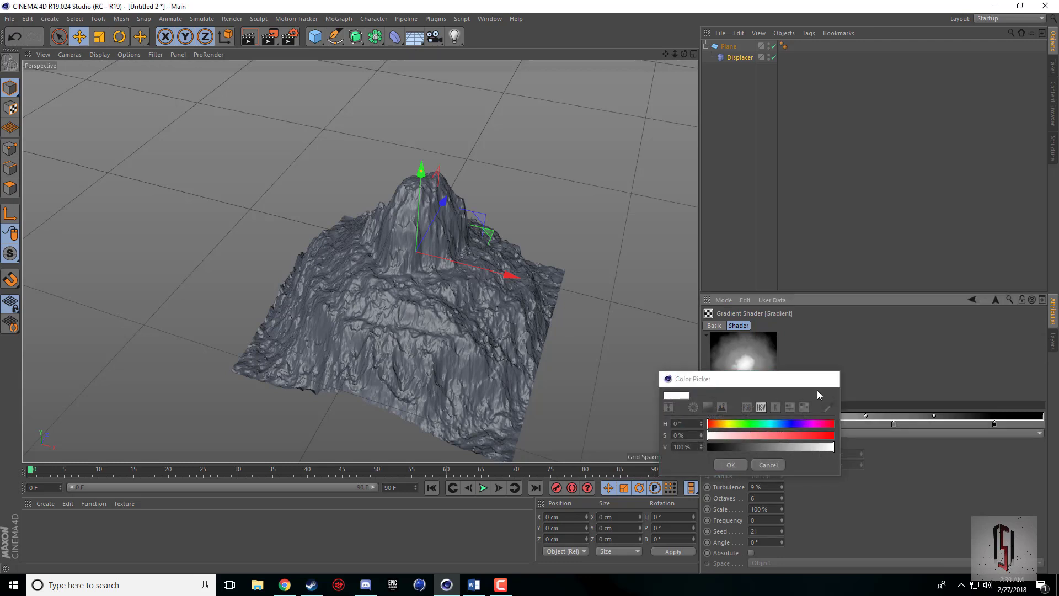
{"action": "left_click", "coordinate": [831, 378]}
{"action": "double_click", "coordinate": [752, 425]}
{"action": "left_click", "coordinate": [796, 435]}
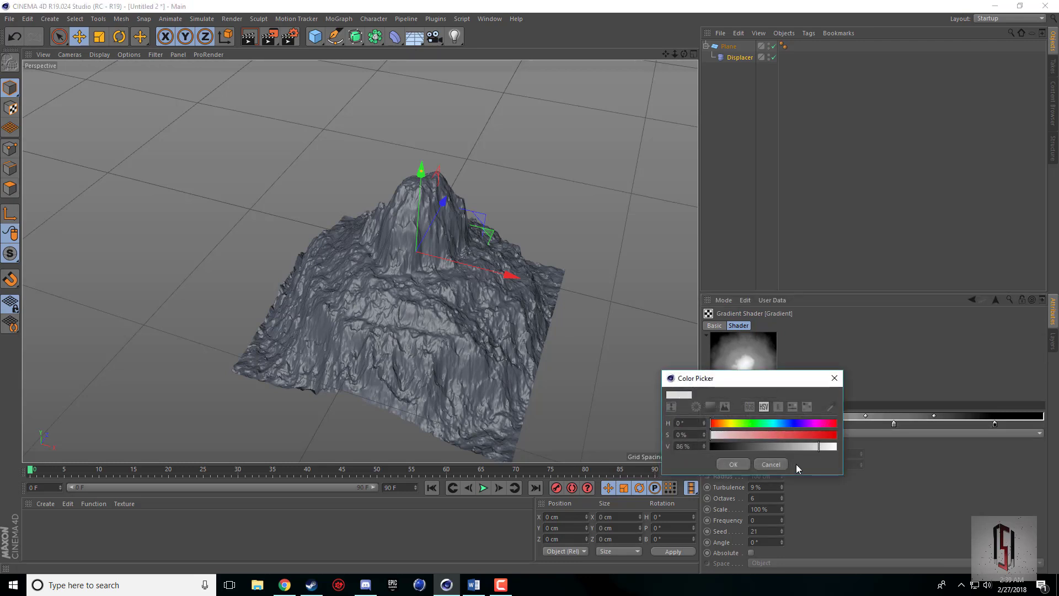
{"action": "left_click", "coordinate": [767, 463]}
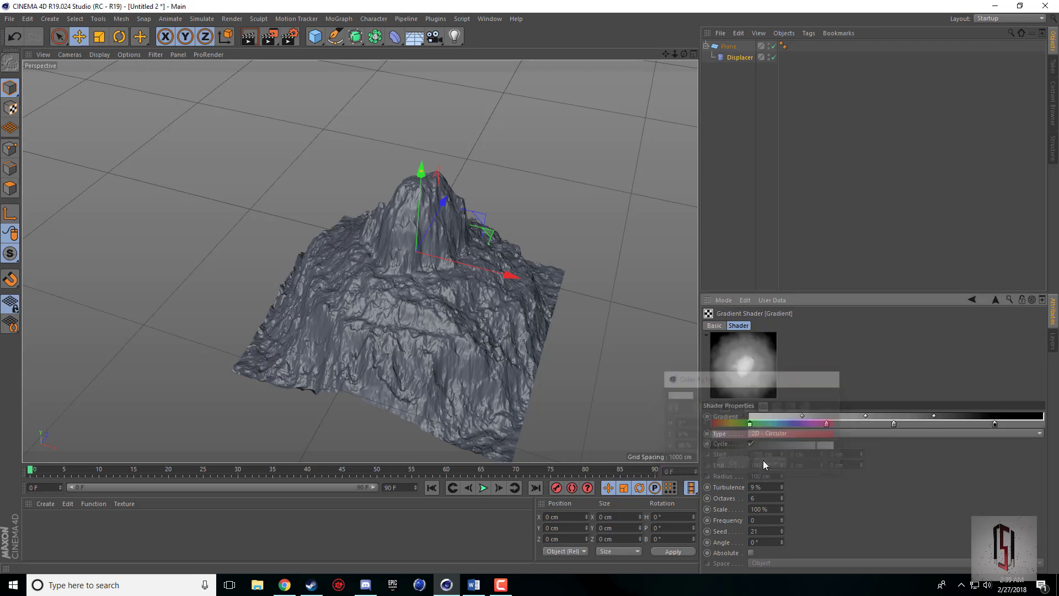
Step: Brighten the gradient's second knot to white to raise a rim around the crater
{"action": "double_click", "coordinate": [826, 424]}
{"action": "left_click_drag", "start_coordinate": [849, 434], "coordinate": [915, 434]}
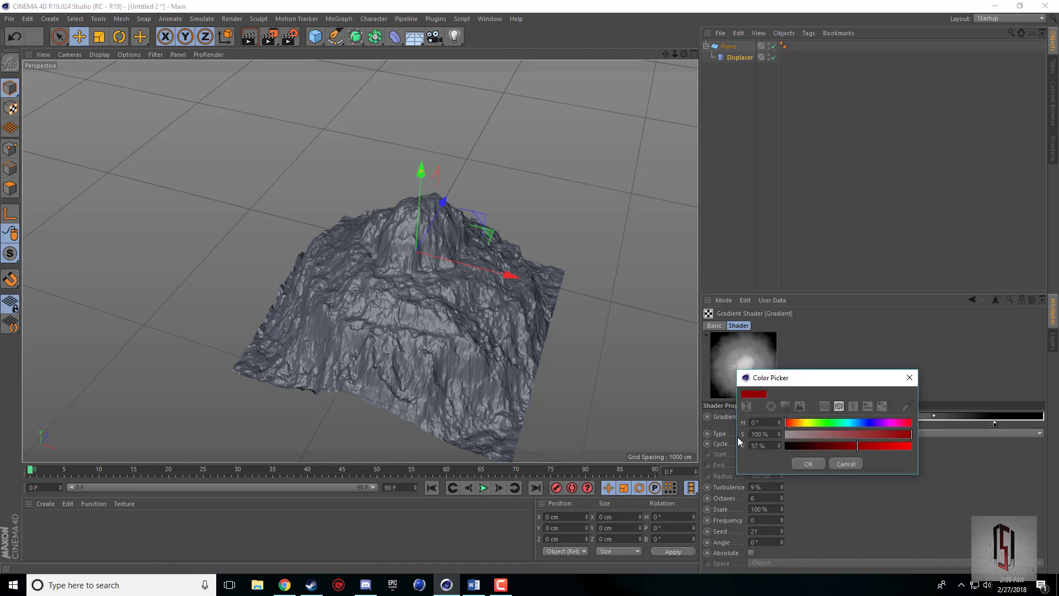
{"action": "left_click", "coordinate": [871, 445]}
{"action": "left_click", "coordinate": [808, 463]}
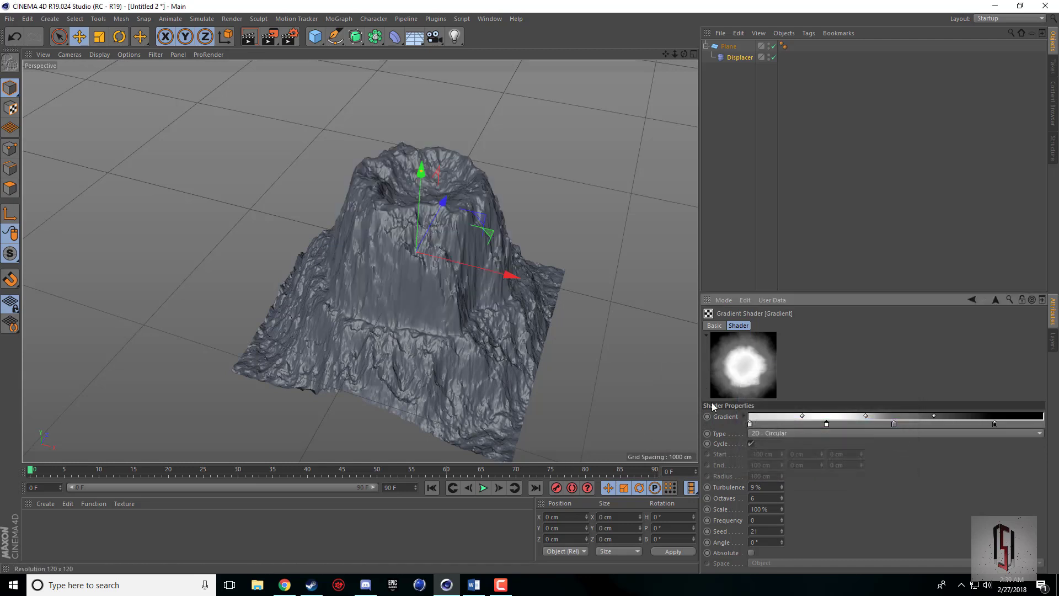
Step: Deselect the terrain, inspect the crater from a lower angle and add a Physical Sky to the scene
{"action": "left_click", "coordinate": [511, 157]}
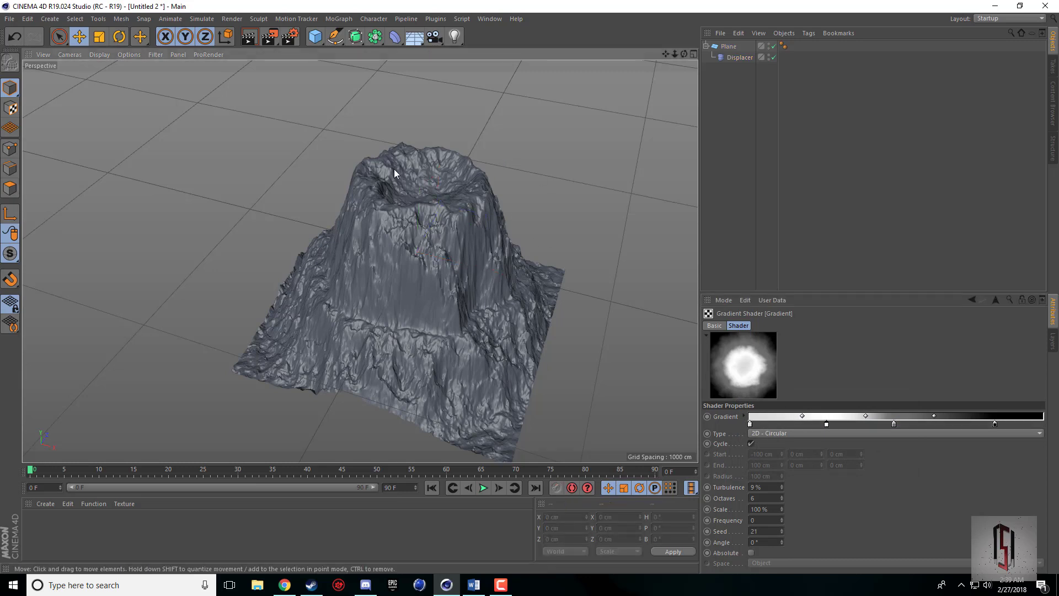
{"action": "left_click_drag", "start_coordinate": [683, 54], "coordinate": [421, 80]}
{"action": "left_click_drag", "start_coordinate": [414, 36], "coordinate": [425, 41]}
{"action": "left_click", "coordinate": [548, 81]}
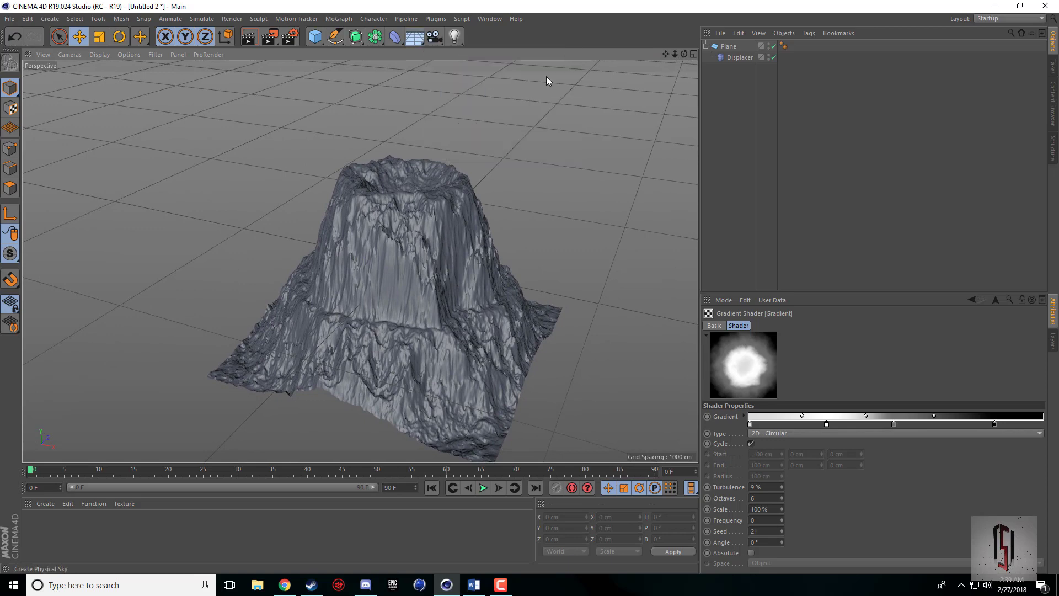
Step: Add the Ambient Occlusion and Global Illumination effects to the render settings and render the volcano in the viewport
{"action": "left_click", "coordinate": [290, 37]}
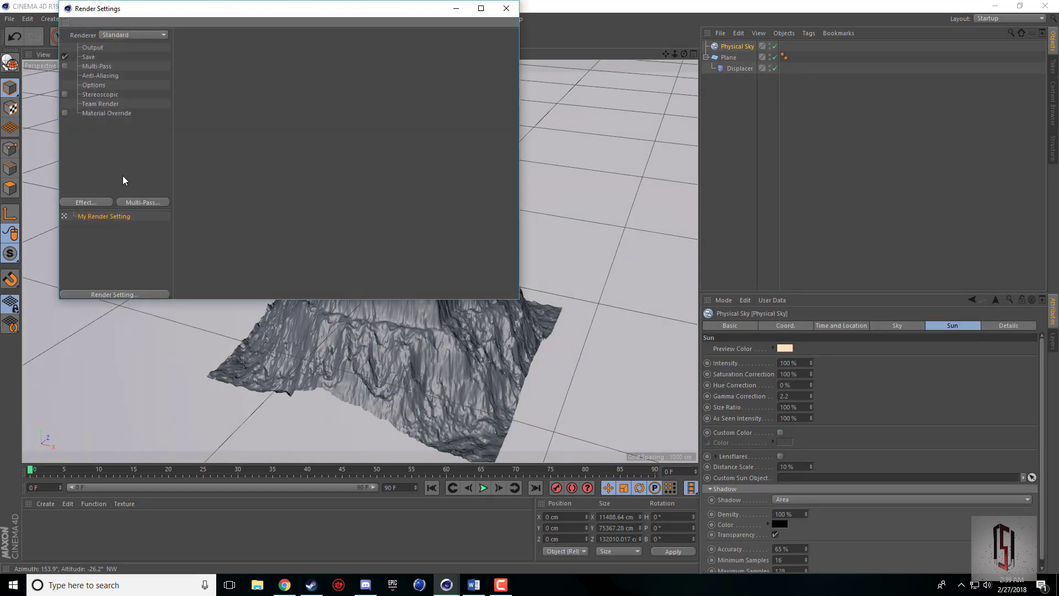
{"action": "right_click", "coordinate": [104, 154]}
{"action": "left_click", "coordinate": [135, 229]}
{"action": "right_click", "coordinate": [121, 145]}
{"action": "left_click", "coordinate": [152, 282]}
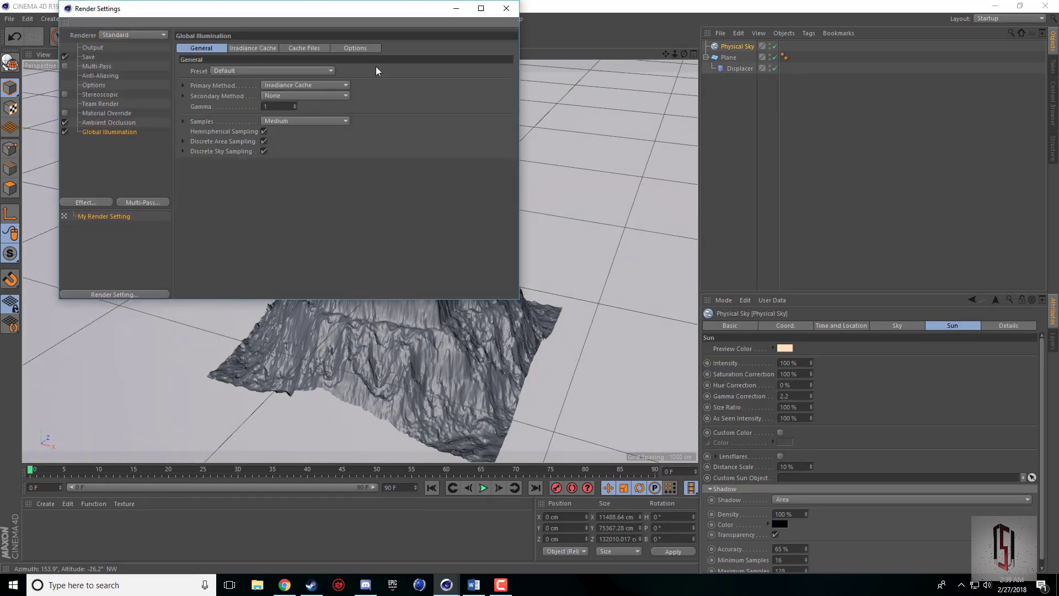
{"action": "left_click", "coordinate": [505, 8]}
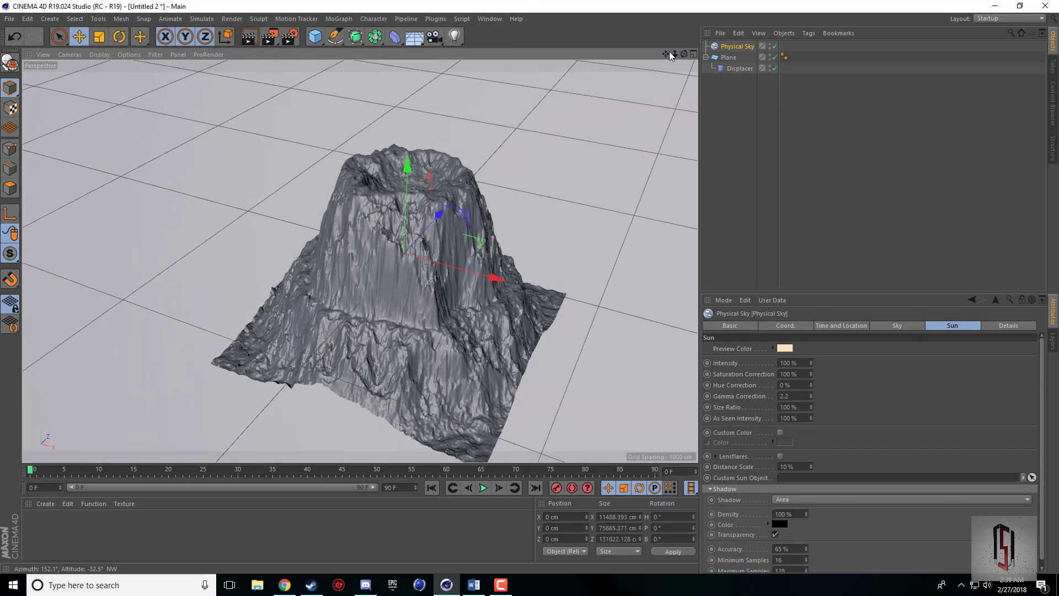
{"action": "mouse_move", "coordinate": [669, 53]}
{"action": "left_mouse_down"}
{"action": "mouse_move", "coordinate": [657, 58]}
{"action": "mouse_move", "coordinate": [689, 57]}
{"action": "left_mouse_up"}
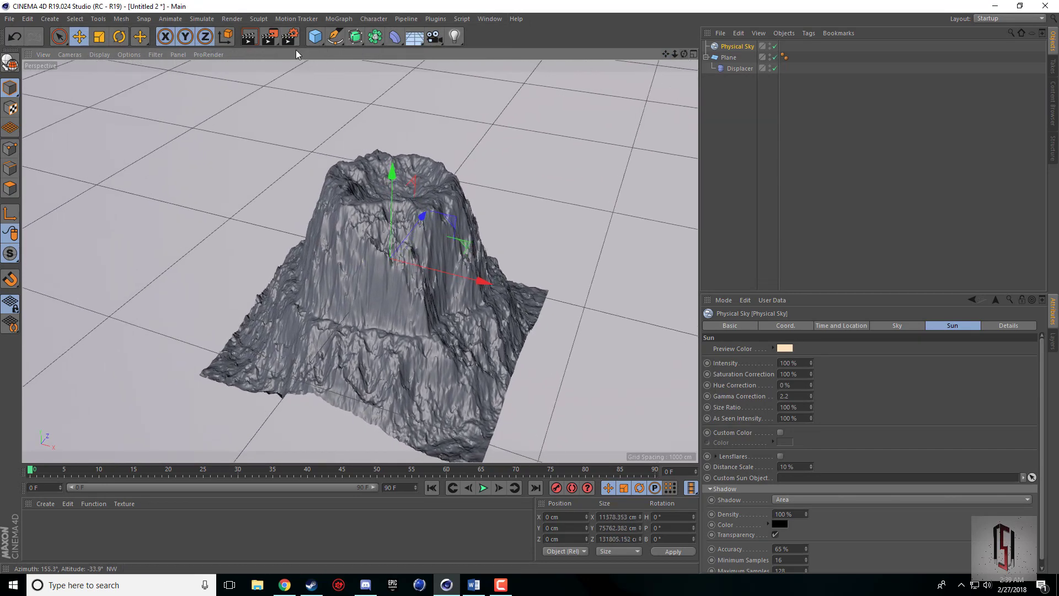
{"action": "key", "text": "ctrl+r"}
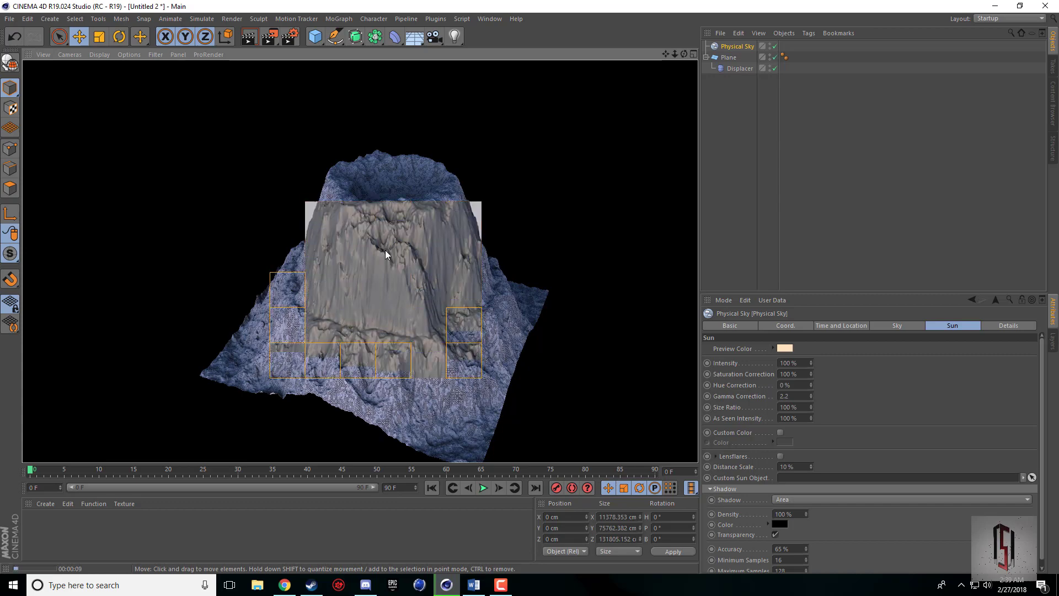
Step: Create a pure white material with reflectance disabled and apply it to the volcano plane
{"action": "double_click", "coordinate": [69, 543]}
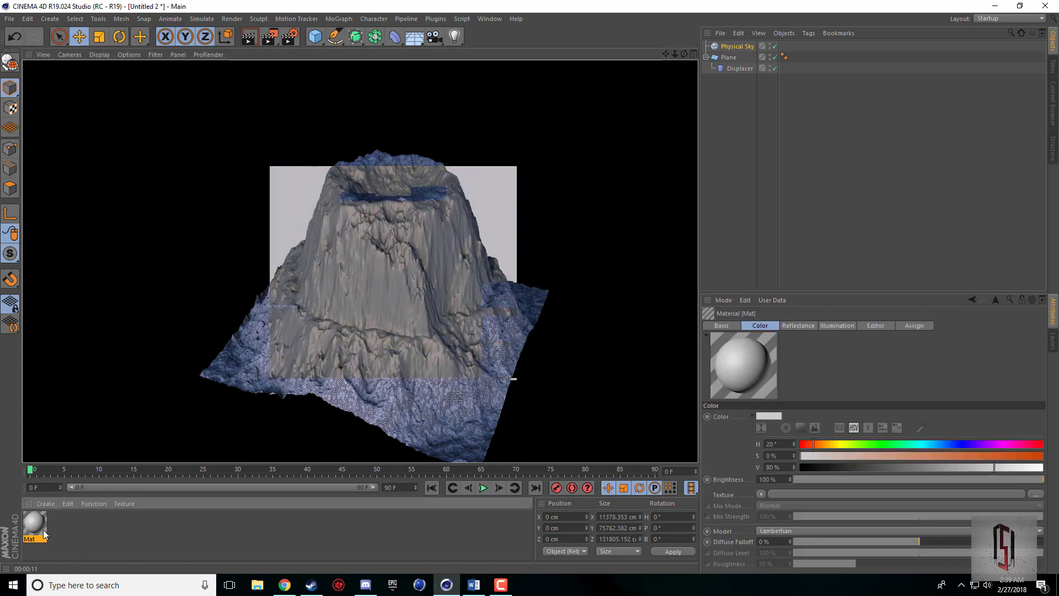
{"action": "double_click", "coordinate": [34, 522]}
{"action": "left_click", "coordinate": [220, 231]}
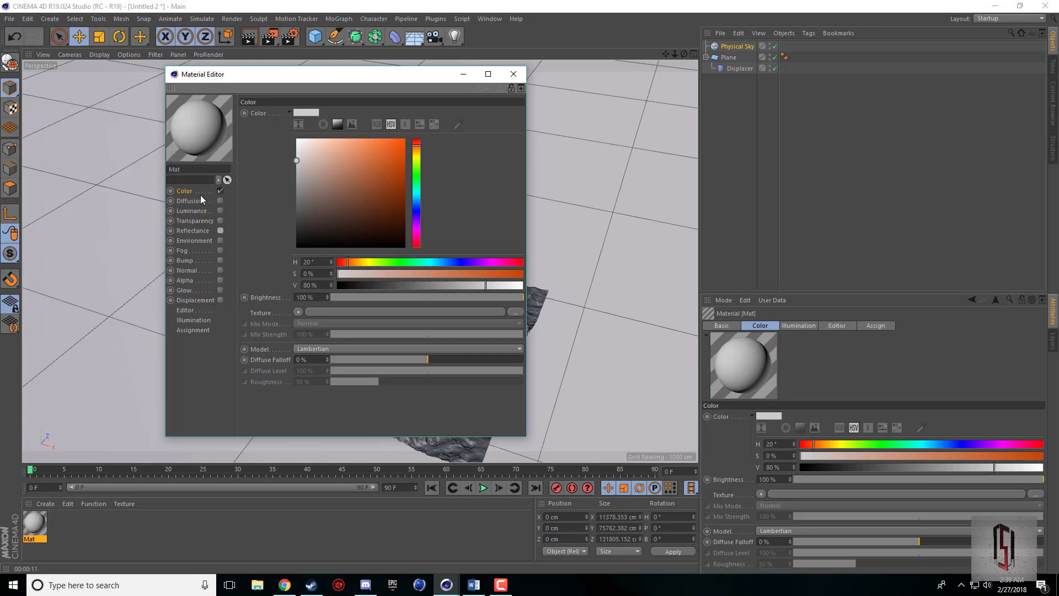
{"action": "left_click", "coordinate": [306, 112]}
{"action": "left_click", "coordinate": [293, 216]}
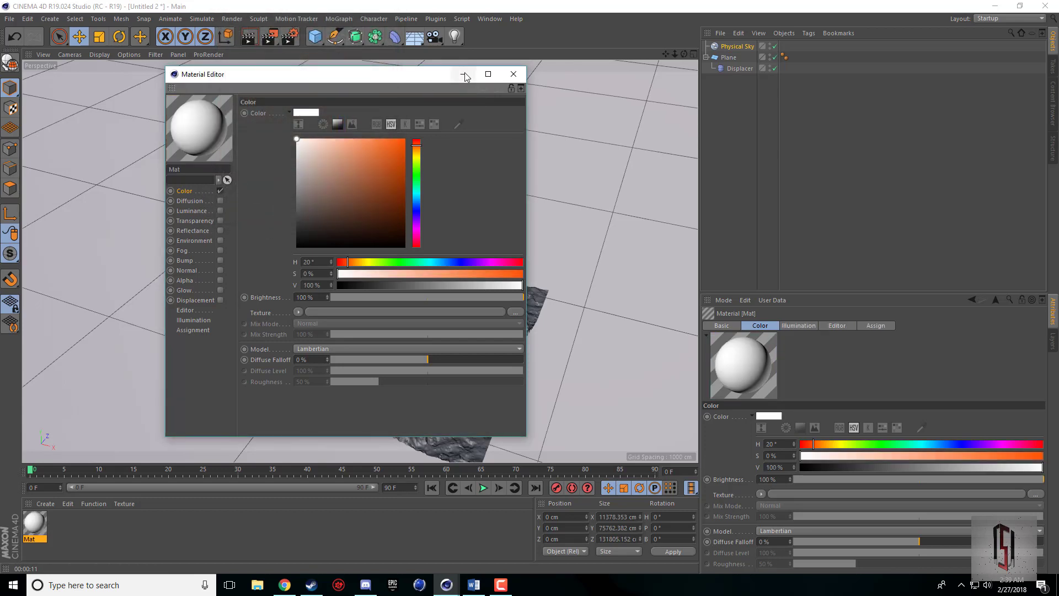
{"action": "left_click", "coordinate": [513, 74]}
{"action": "left_click_drag", "start_coordinate": [32, 509], "coordinate": [353, 339]}
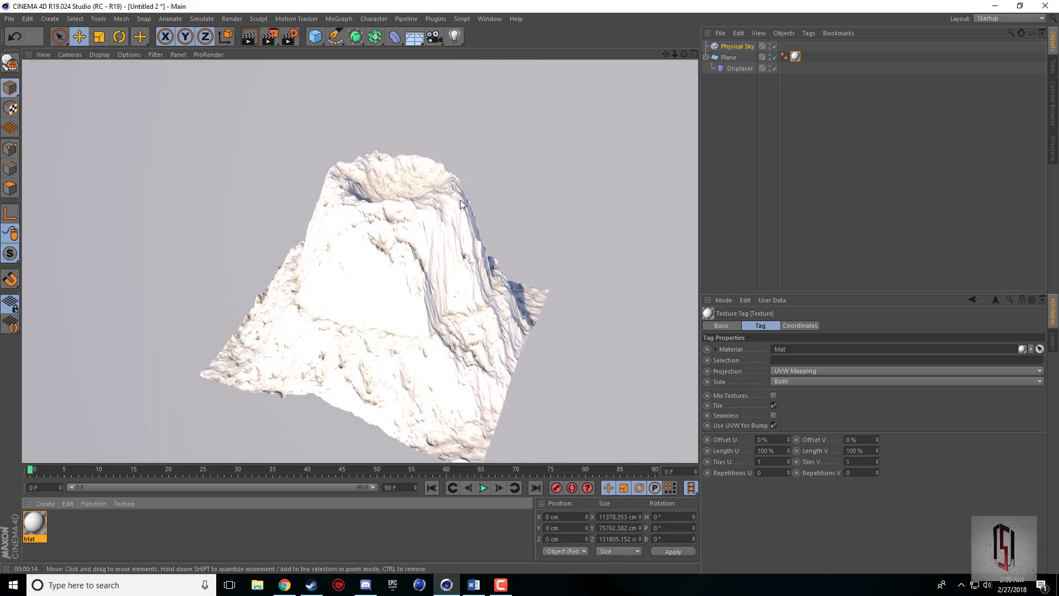
Step: Set the Physical Sky's sun intensity to 65%
{"action": "left_click", "coordinate": [736, 47]}
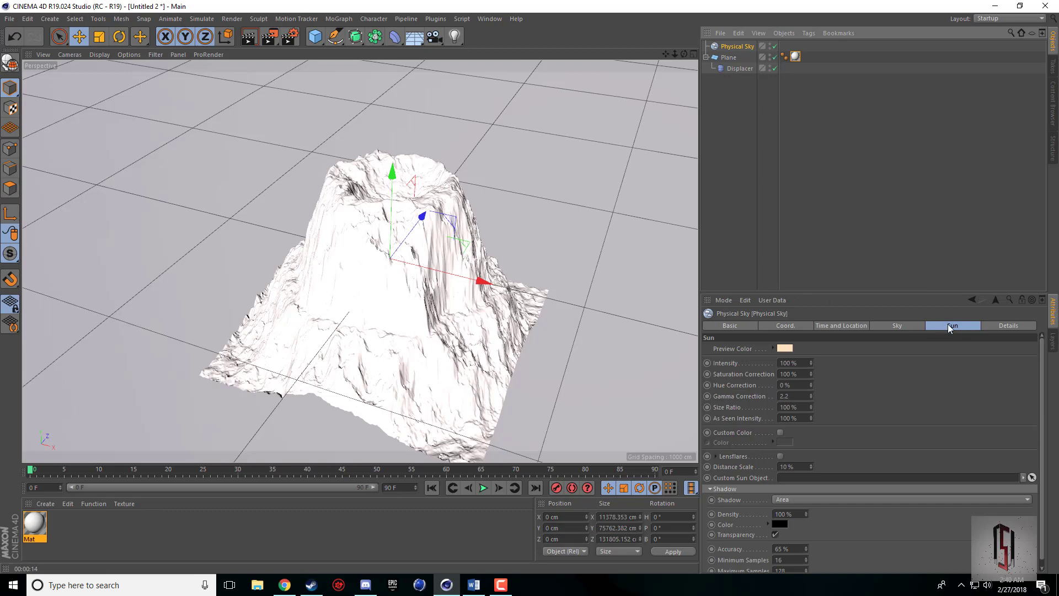
{"action": "left_click", "coordinate": [808, 365]}
{"action": "type", "text": "65"}
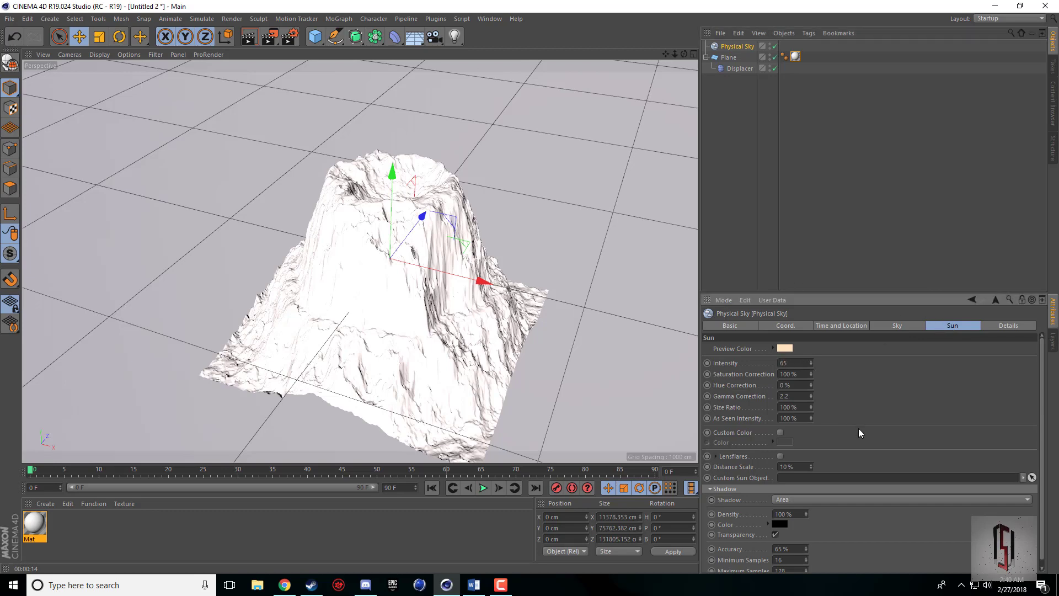
{"action": "key", "text": "Return"}
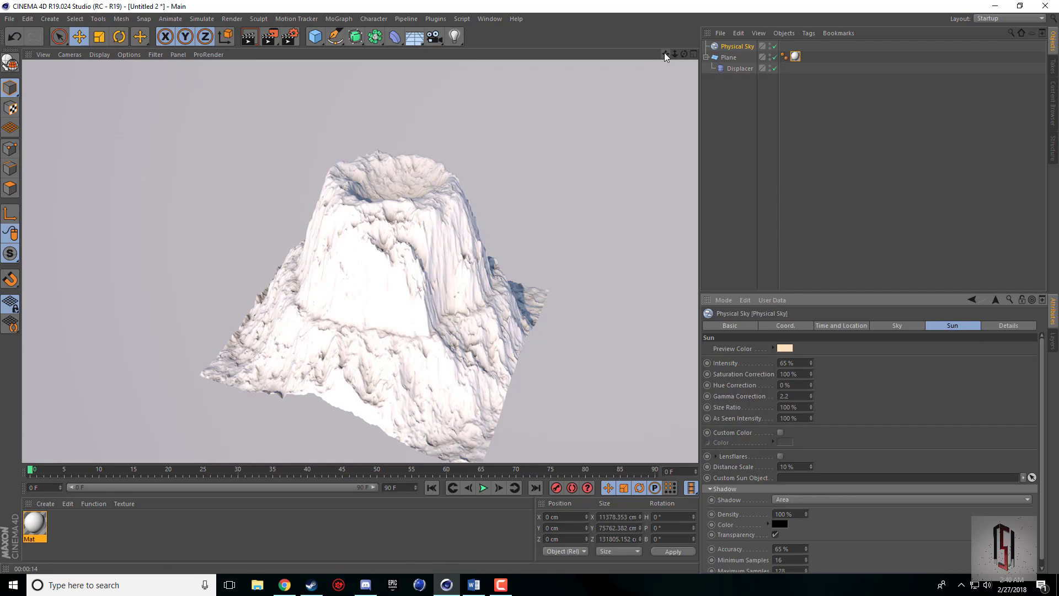
Step: Render the white volcano in the viewport from its other side, with the whole terrain in frame
{"action": "left_click_drag", "start_coordinate": [665, 54], "coordinate": [746, 20]}
{"action": "scroll", "coordinate": [617, 104], "scroll_direction": "down", "scroll_amount": 1}
{"action": "scroll", "coordinate": [277, 111], "scroll_direction": "down", "scroll_amount": 1}
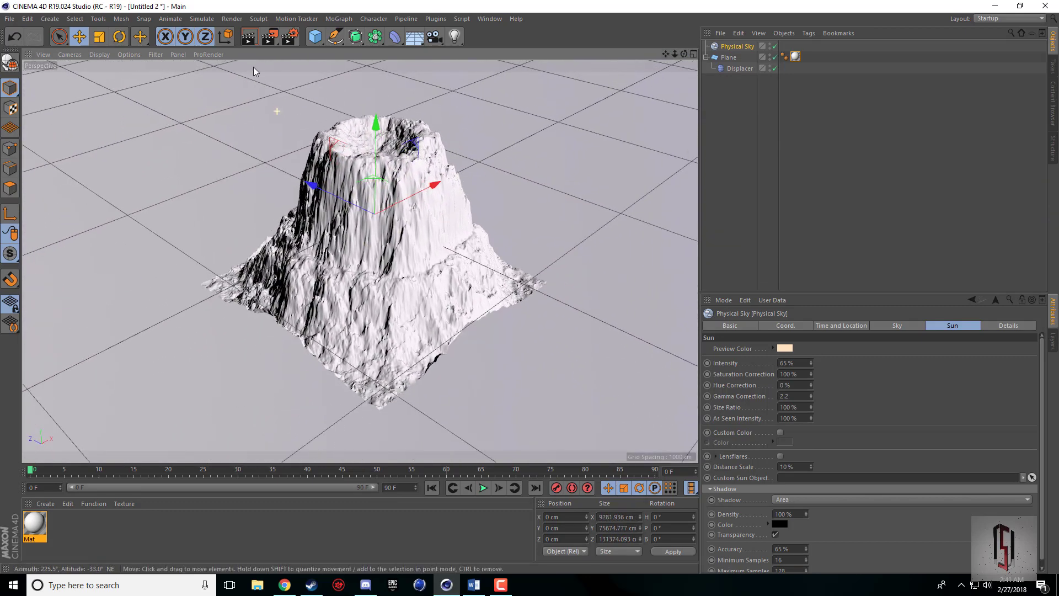
{"action": "left_click", "coordinate": [249, 36]}
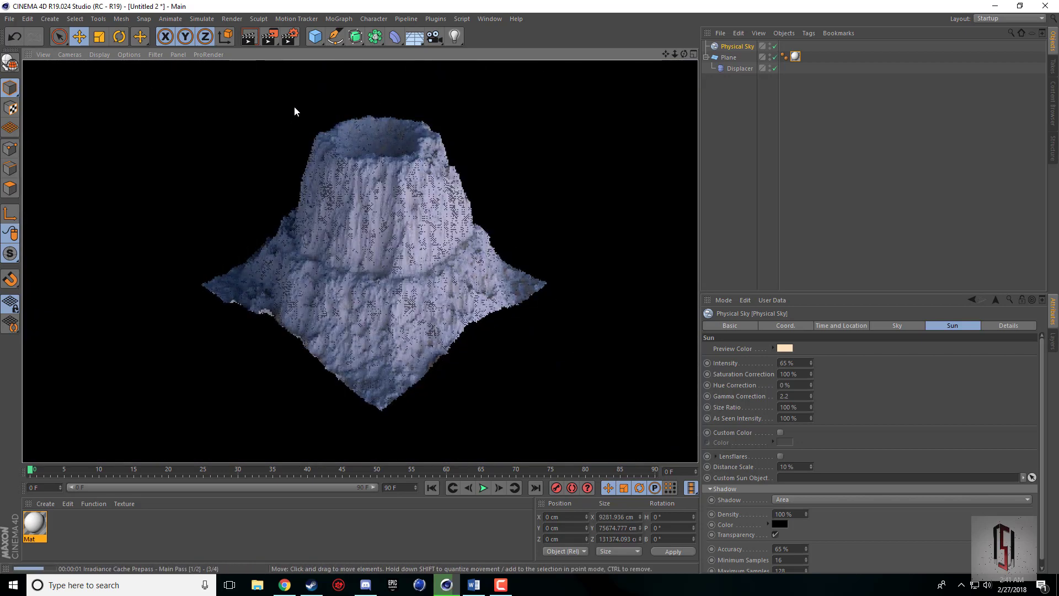